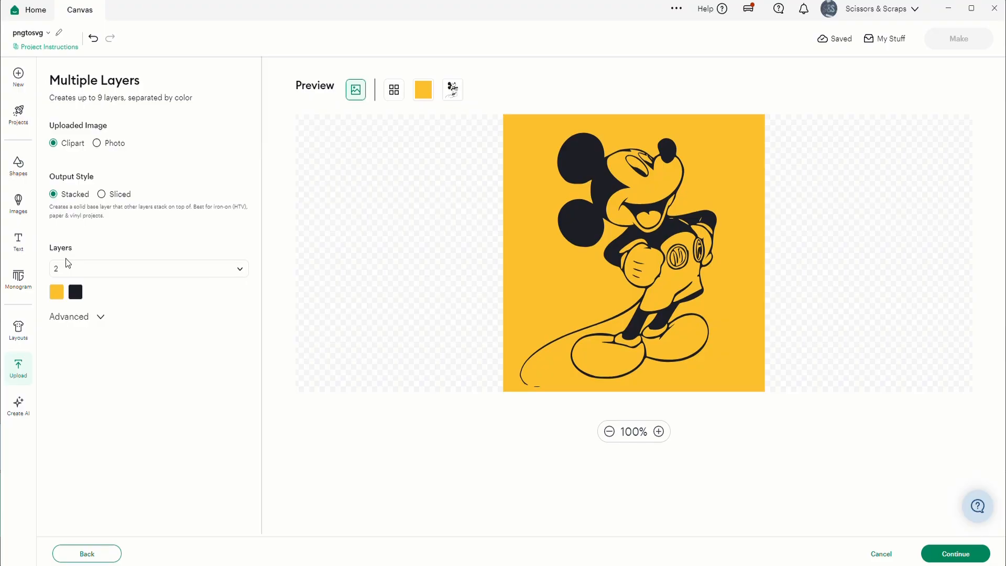
Step: Try splitting the uploaded image into 4 and 5 layers with the Sliced output style, and preview the fifth layer
{"action": "left_click", "coordinate": [74, 268]}
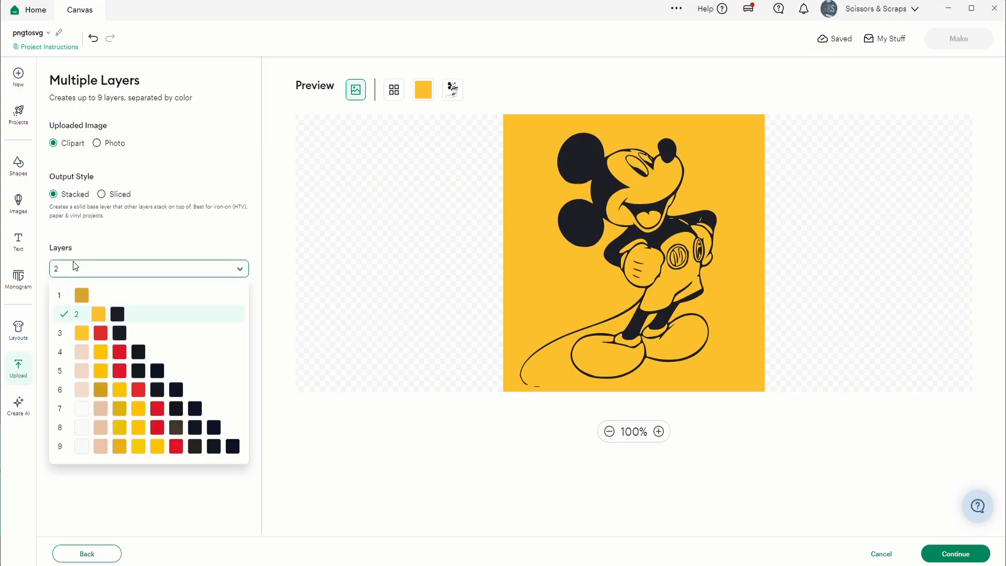
{"action": "left_click", "coordinate": [83, 352]}
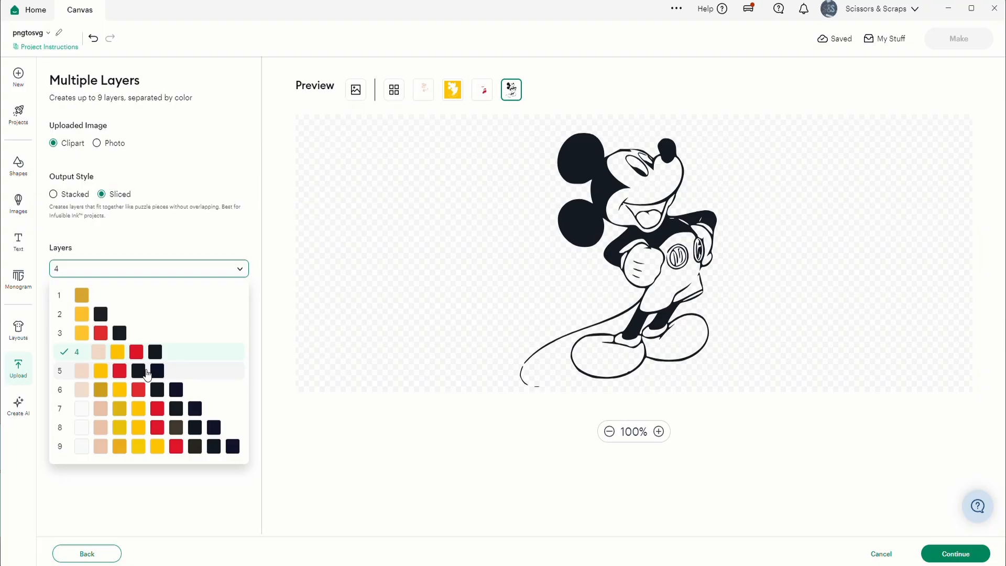
{"action": "left_click", "coordinate": [147, 372]}
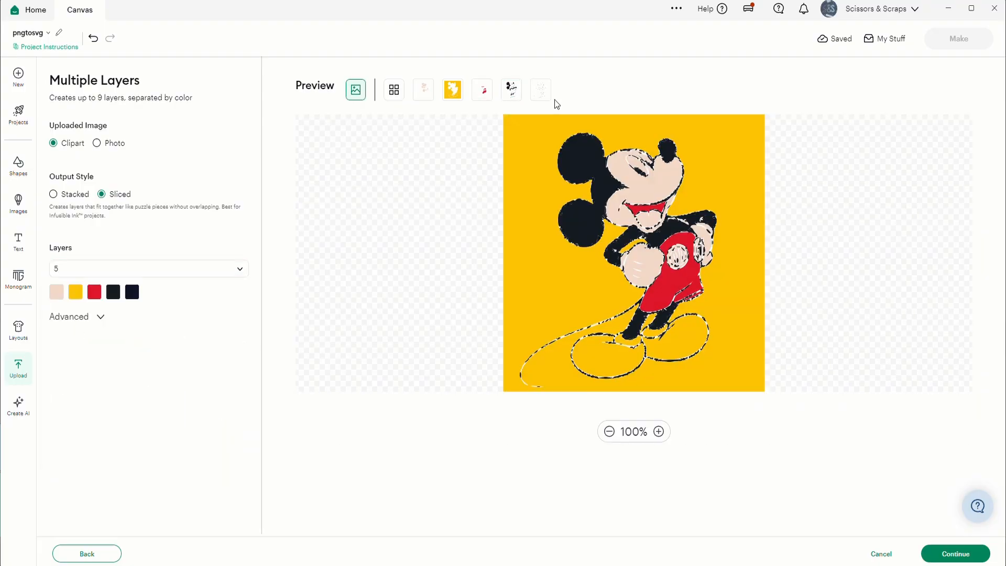
{"action": "left_click", "coordinate": [541, 90]}
Step: Set the layer count to 7 and preview the separate colour layers, the combined image and the overview of all layers
{"action": "left_click", "coordinate": [178, 269]}
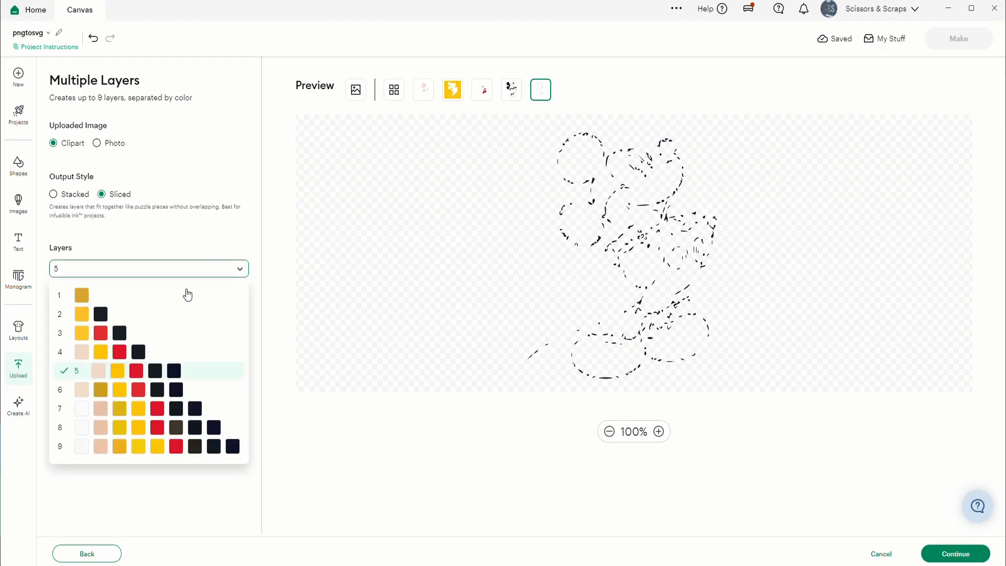
{"action": "left_click", "coordinate": [83, 409]}
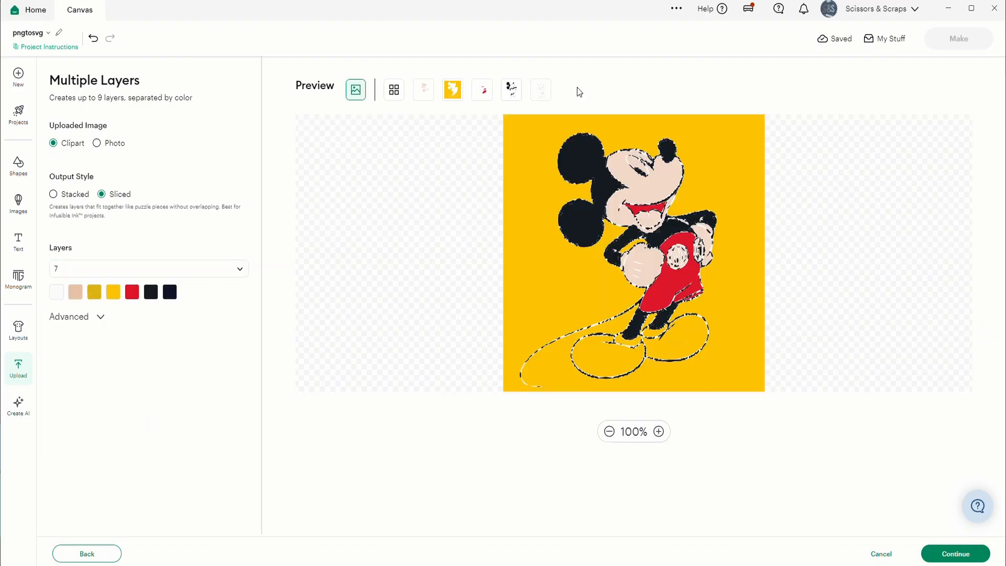
{"action": "left_click", "coordinate": [424, 90]}
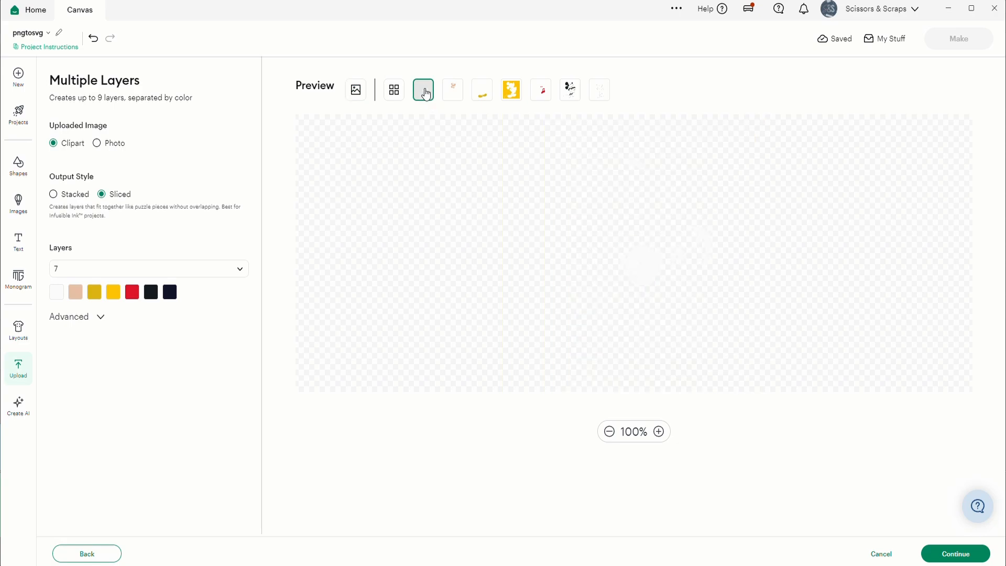
{"action": "left_click", "coordinate": [455, 93]}
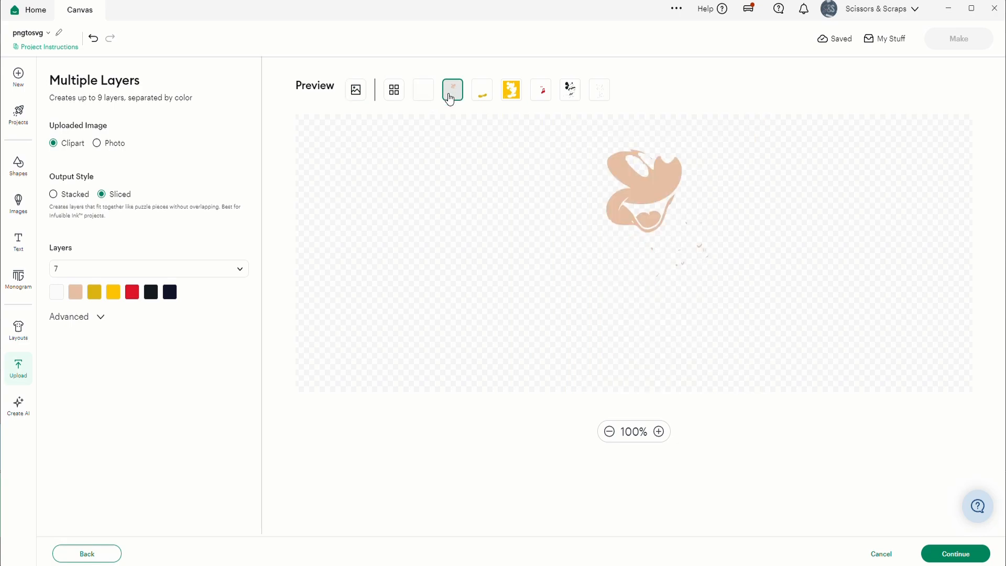
{"action": "left_click", "coordinate": [361, 99]}
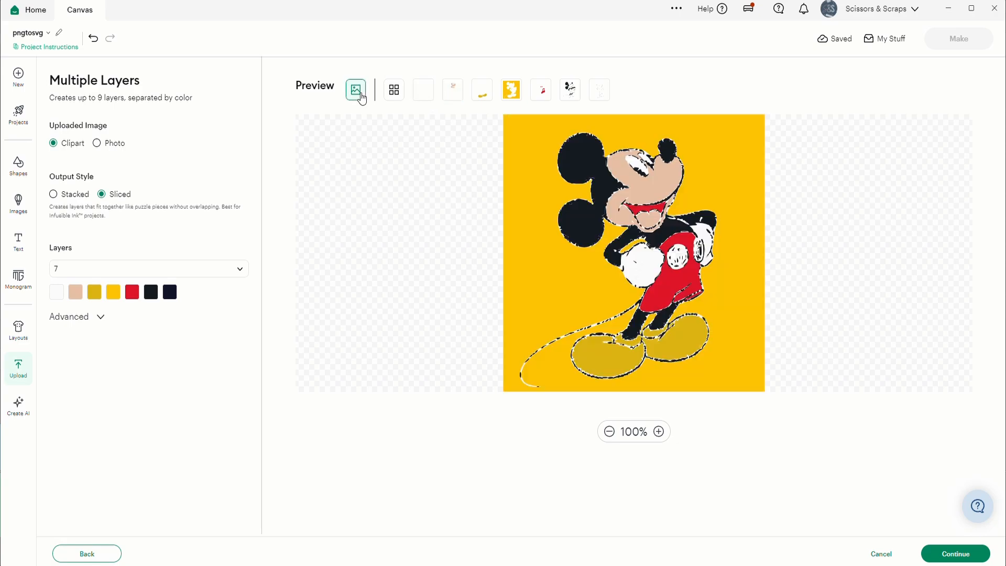
{"action": "left_click", "coordinate": [424, 92]}
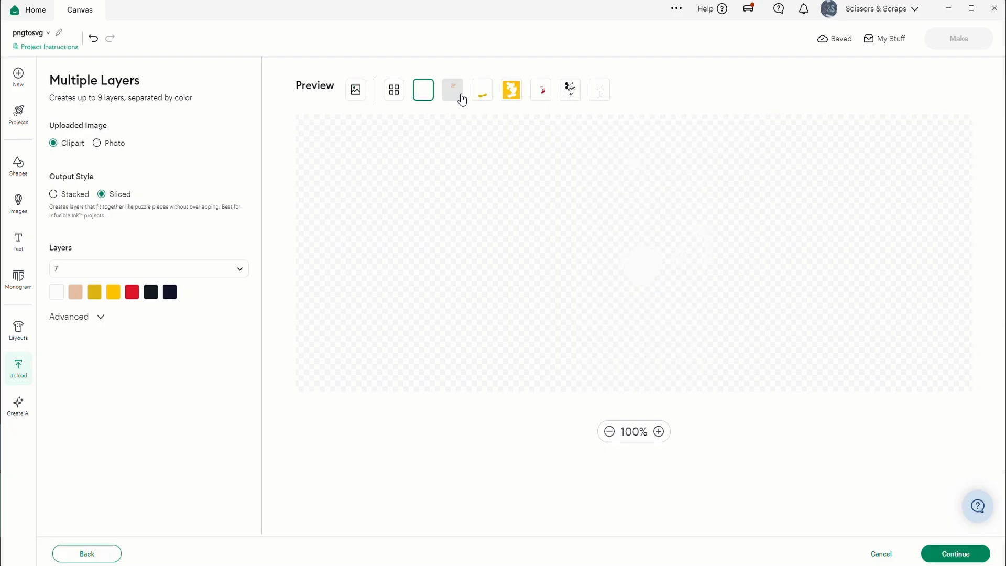
{"action": "left_click", "coordinate": [394, 90]}
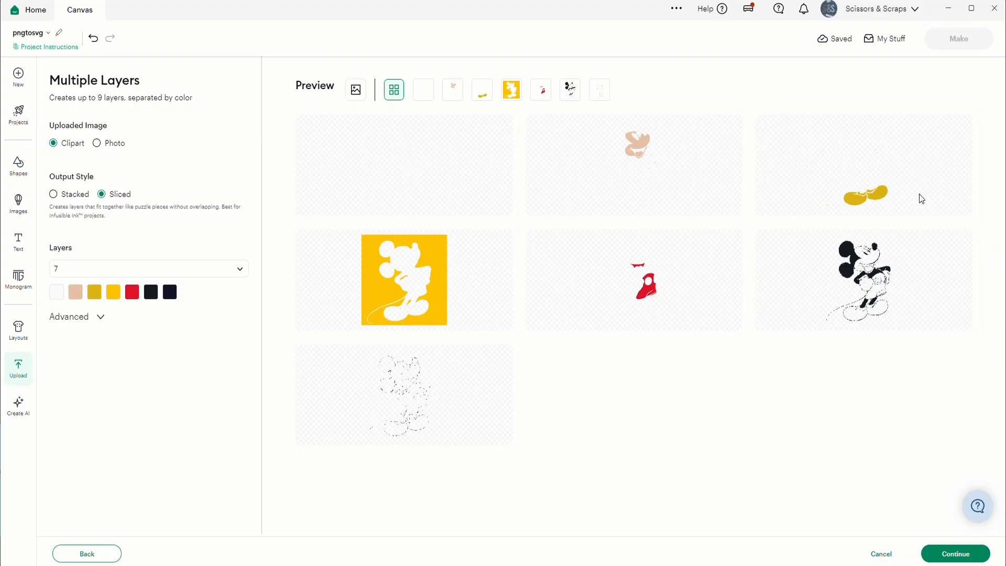
{"action": "left_click", "coordinate": [570, 89]}
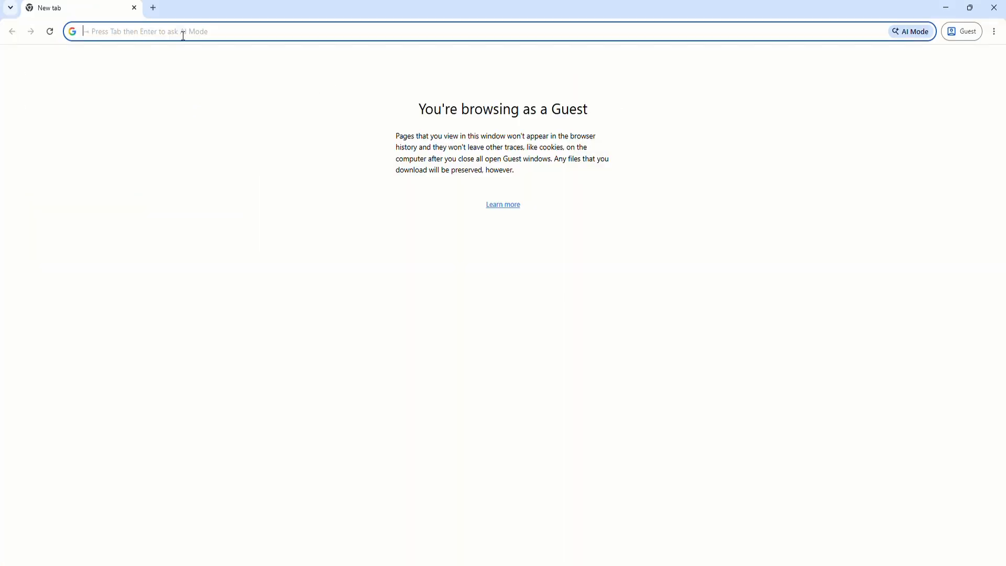
Step: Switch to the Chrome browser and open the website pngtosvg.com
{"action": "left_click", "coordinate": [182, 37]}
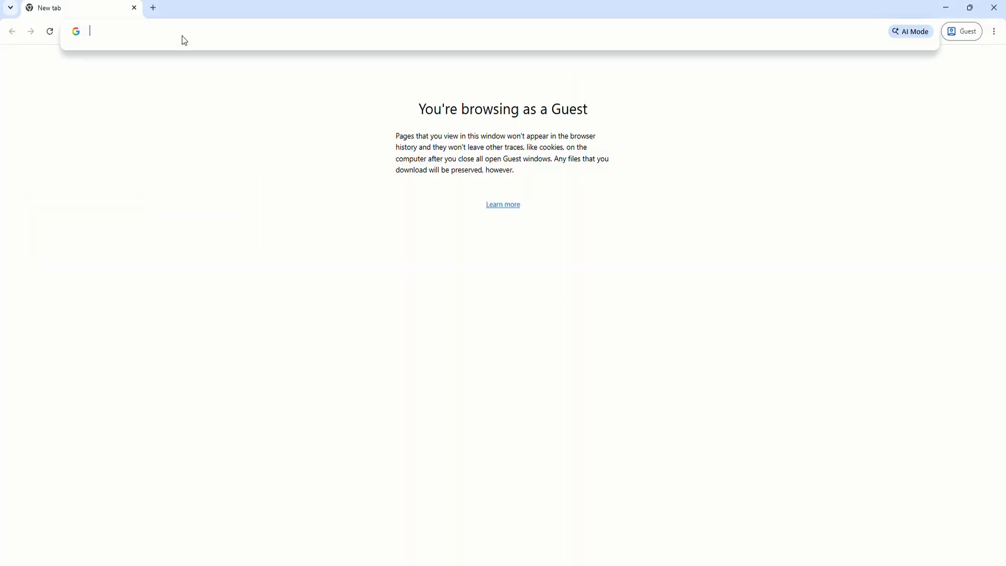
{"action": "type", "text": "pn"}
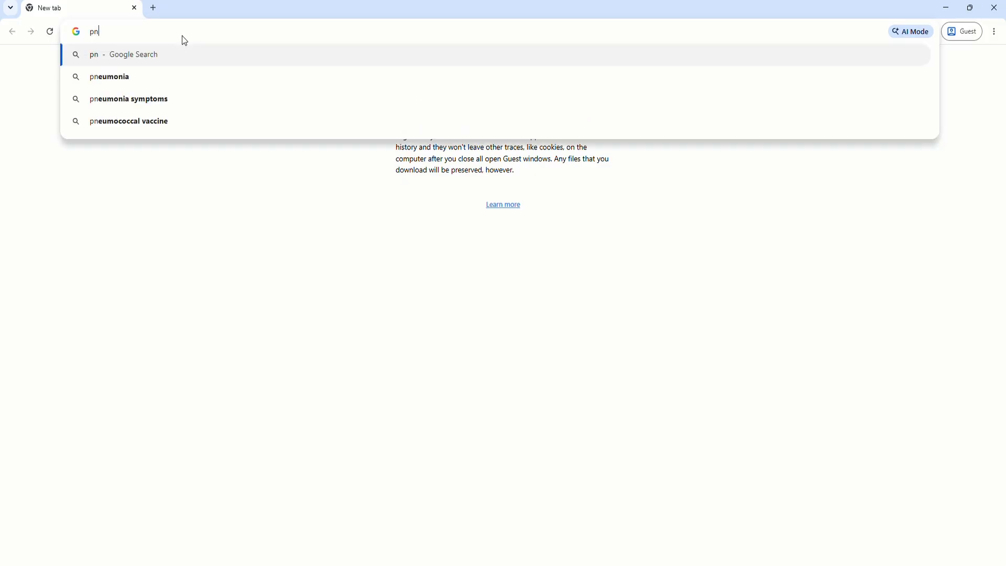
{"action": "type", "text": "gtosvg.com"}
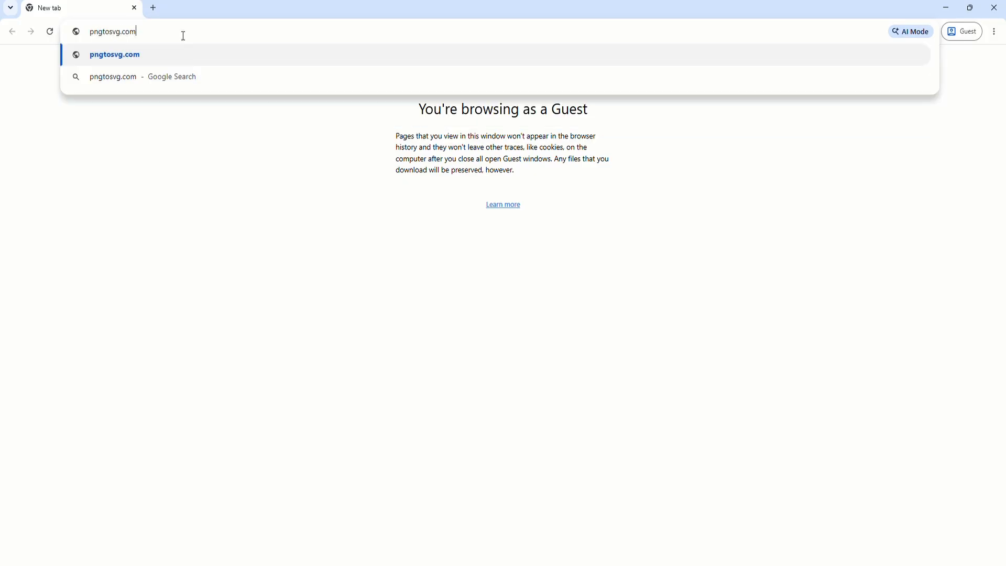
{"action": "key", "text": "Return"}
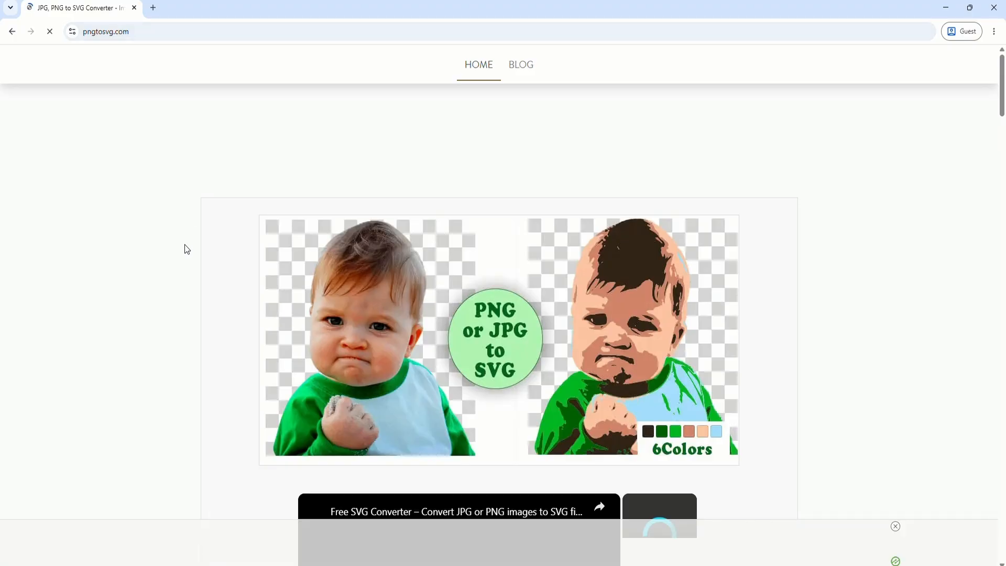
Step: Load the Mickey Mouse JPG "images (1)" from the Downloads folder into the converter
{"action": "scroll", "coordinate": [184, 244], "scroll_direction": "down", "scroll_amount": 7}
{"action": "scroll", "coordinate": [185, 244], "scroll_direction": "down", "scroll_amount": 12}
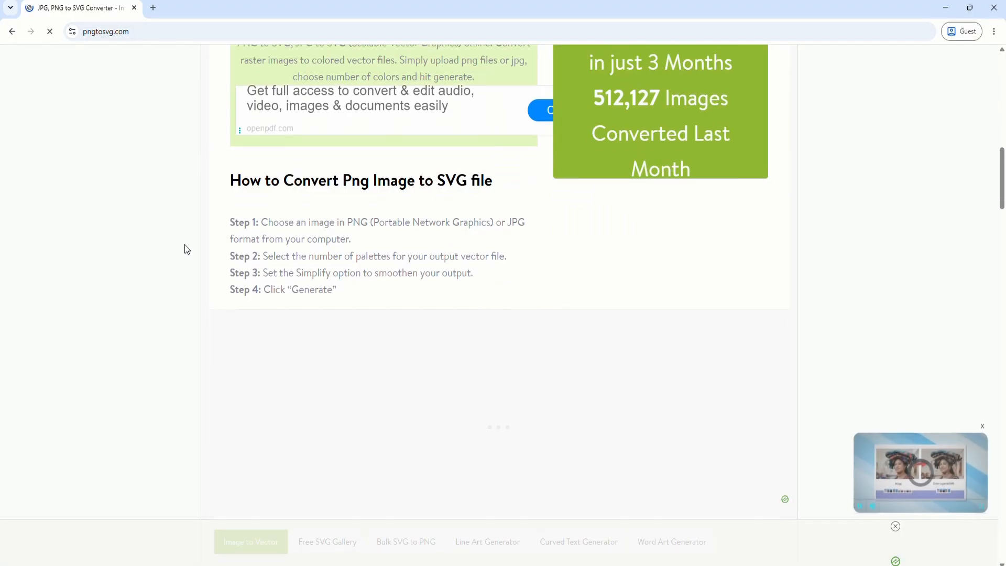
{"action": "scroll", "coordinate": [184, 245], "scroll_direction": "down", "scroll_amount": 6}
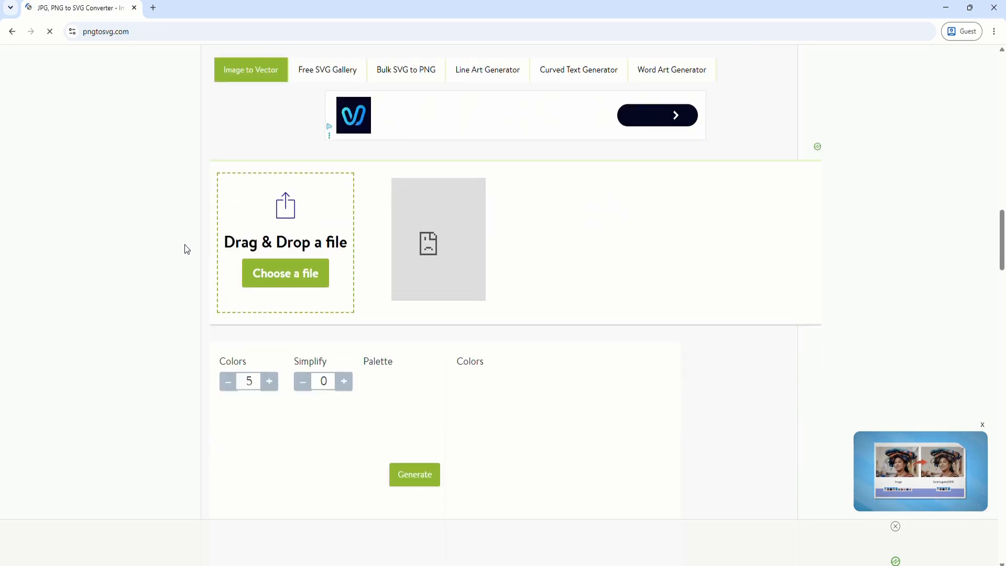
{"action": "left_click", "coordinate": [268, 273]}
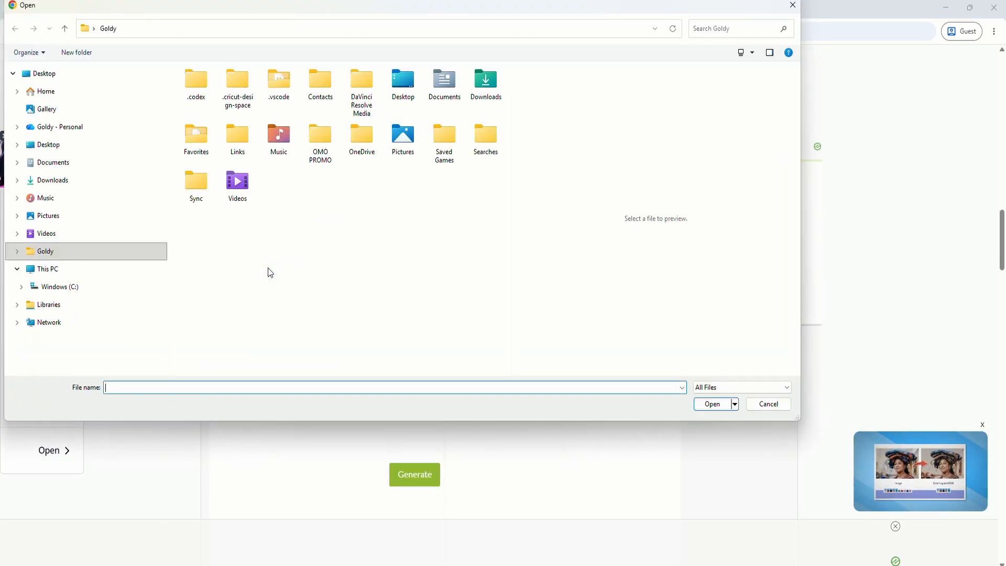
{"action": "left_click", "coordinate": [331, 283]}
{"action": "left_click", "coordinate": [719, 408]}
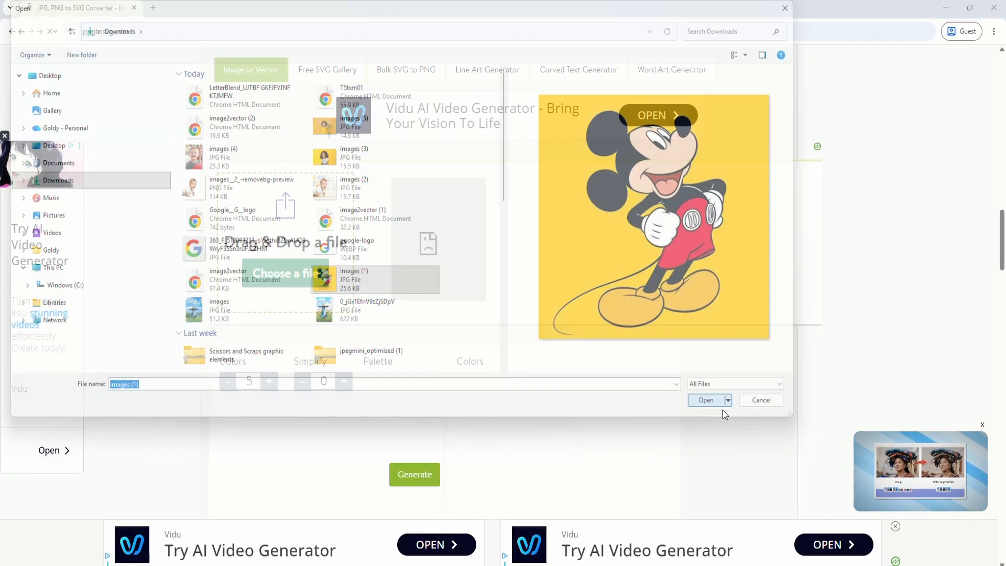
Step: Replace the brown fifth palette colour with a white sampled from the image
{"action": "scroll", "coordinate": [265, 292], "scroll_direction": "down", "scroll_amount": 4}
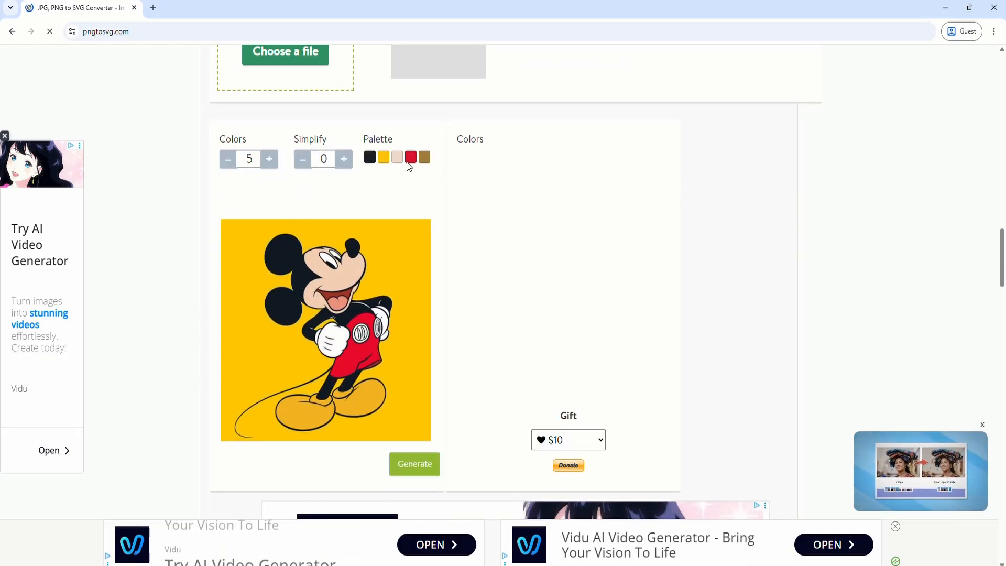
{"action": "left_click", "coordinate": [425, 160]}
{"action": "left_click", "coordinate": [332, 261]}
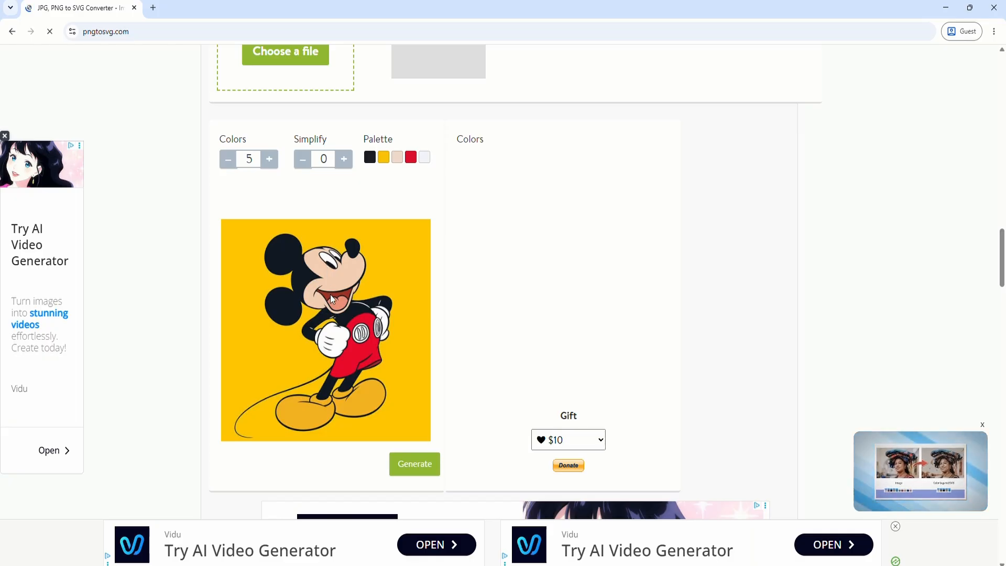
Step: Try a palette of 7 colours, resampling the fifth colour as white and the sixth as dark red from the image
{"action": "left_click", "coordinate": [269, 159]}
{"action": "left_click", "coordinate": [269, 159]}
{"action": "left_click", "coordinate": [282, 213]}
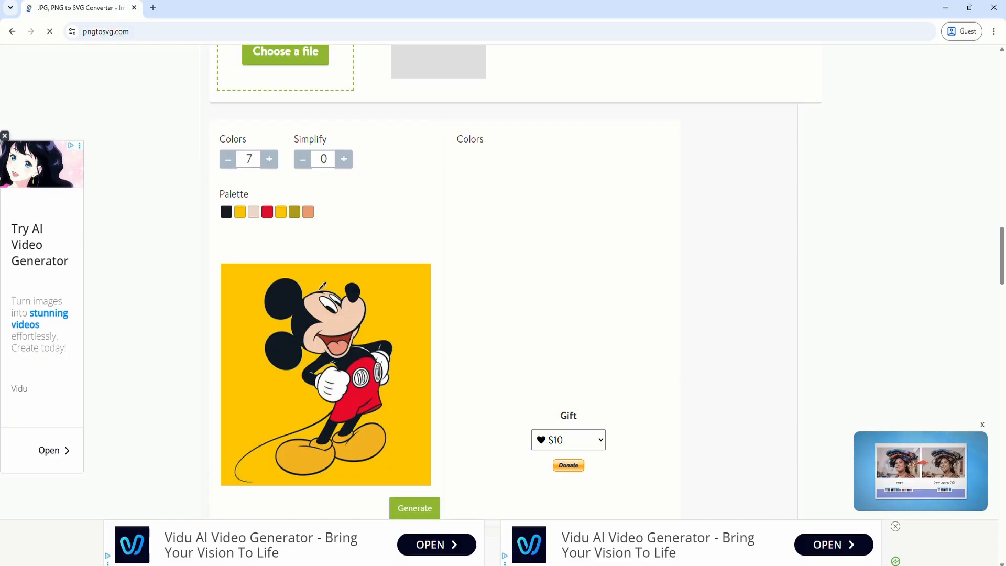
{"action": "left_click", "coordinate": [294, 213]}
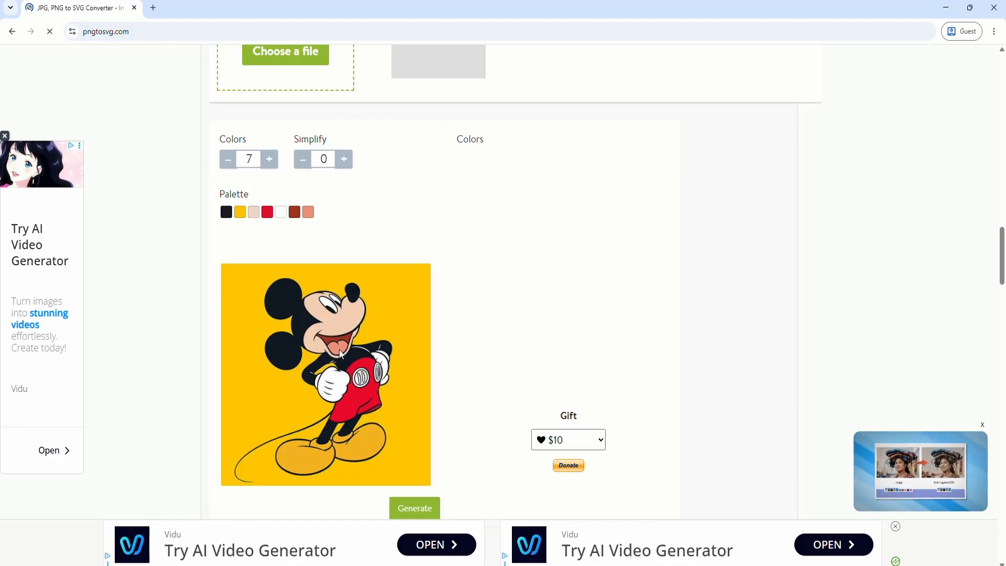
Step: Reduce the palette to 5 colours, change its brown colour to white from the image, and generate the vector
{"action": "left_click", "coordinate": [228, 159]}
{"action": "left_click", "coordinate": [228, 159]}
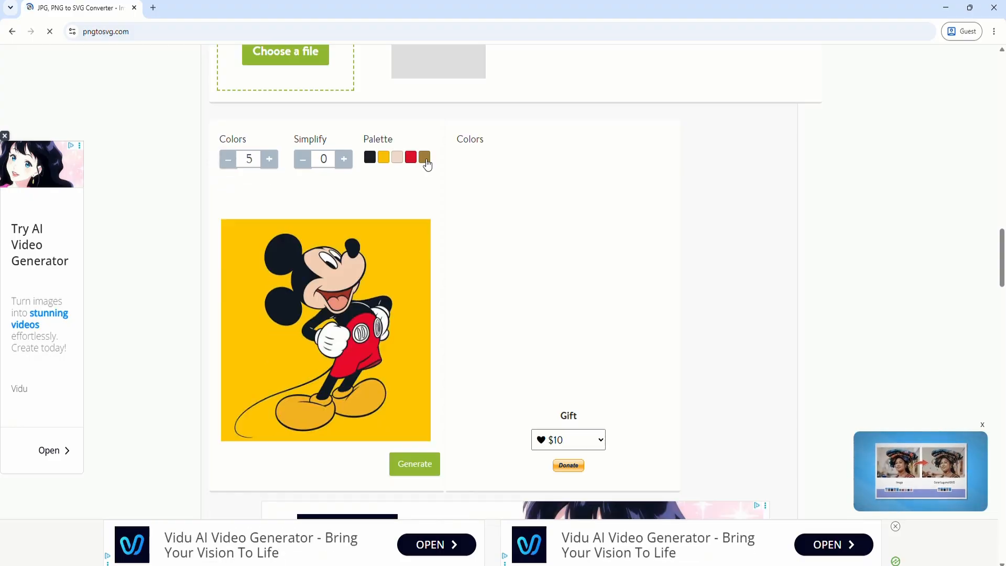
{"action": "left_click", "coordinate": [425, 157]}
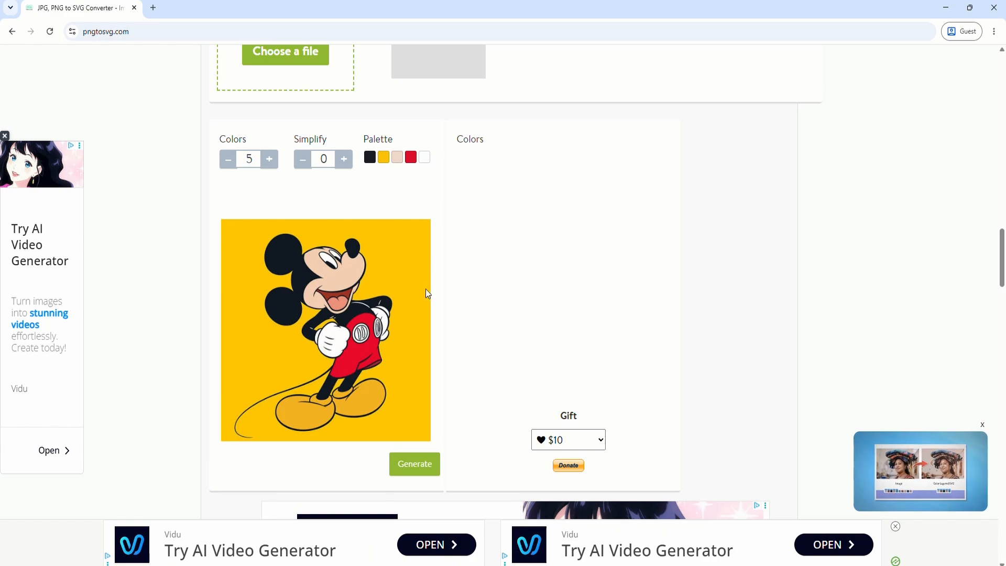
{"action": "left_click", "coordinate": [408, 466]}
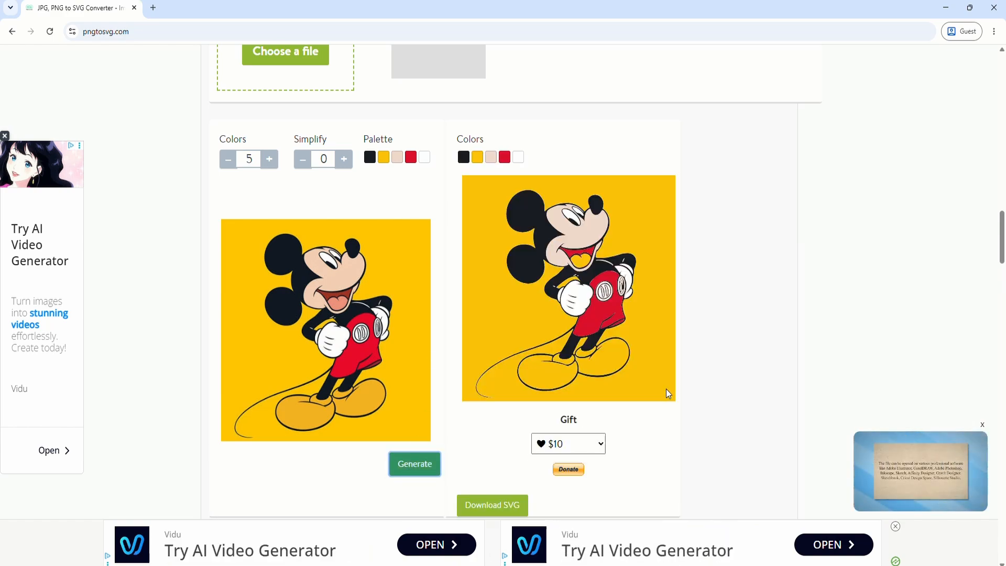
Step: Download the generated SVG and save it in the Downloads folder
{"action": "scroll", "coordinate": [643, 378], "scroll_direction": "down", "scroll_amount": 1}
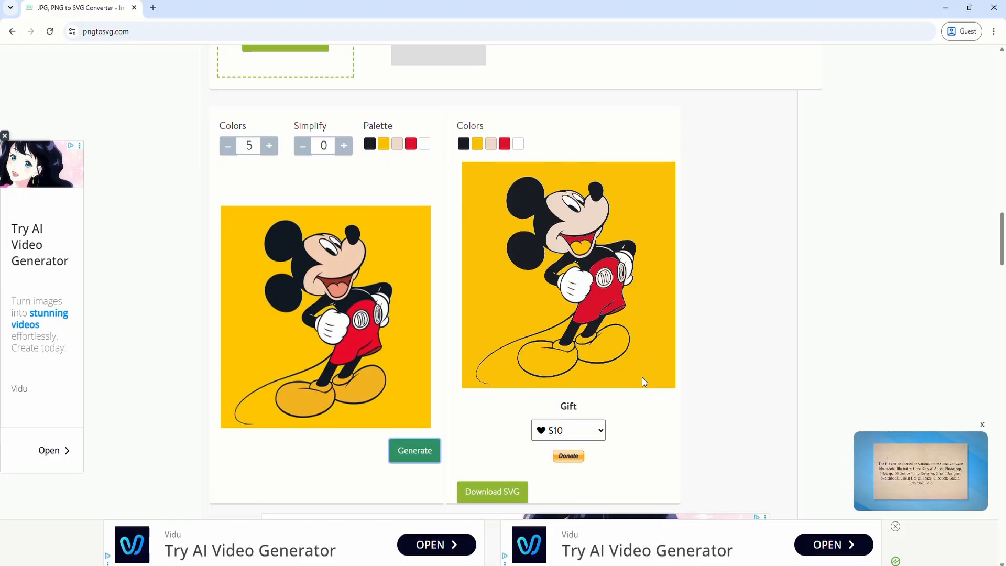
{"action": "left_click", "coordinate": [520, 449]}
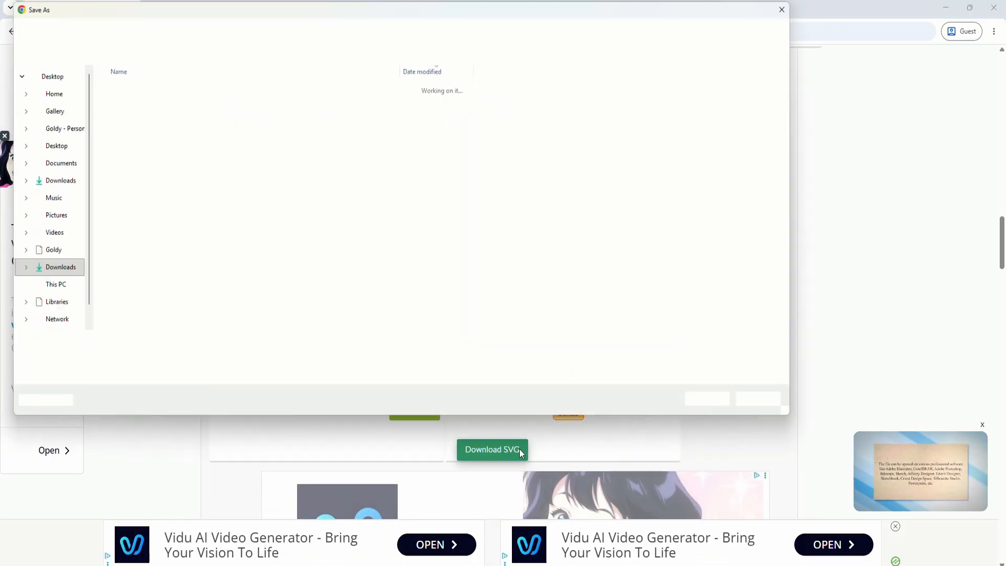
{"action": "left_click", "coordinate": [735, 408]}
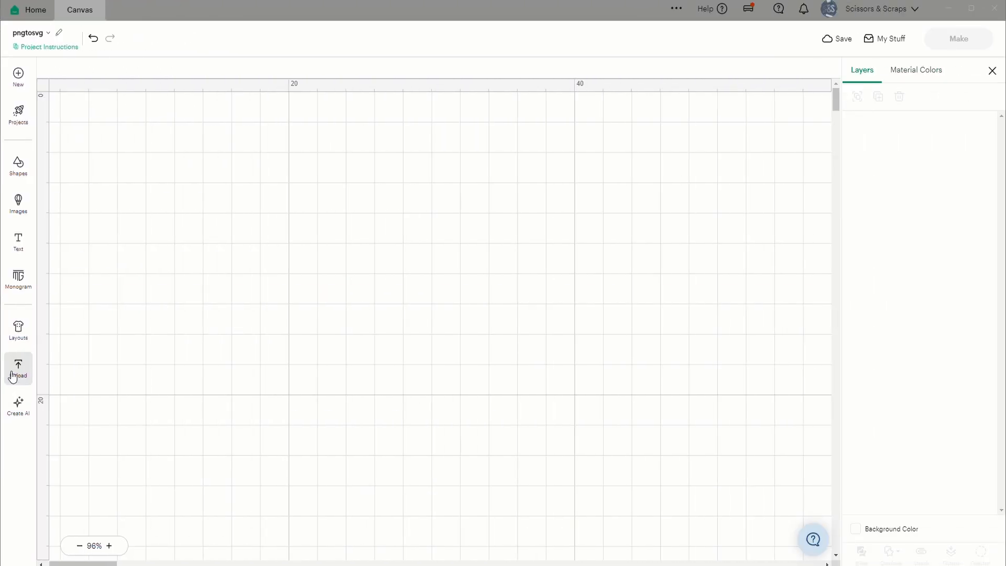
Step: Switch to Cricut Design Space, upload the newly saved image2vector SVG from Downloads, and add it to the canvas
{"action": "left_click", "coordinate": [16, 369]}
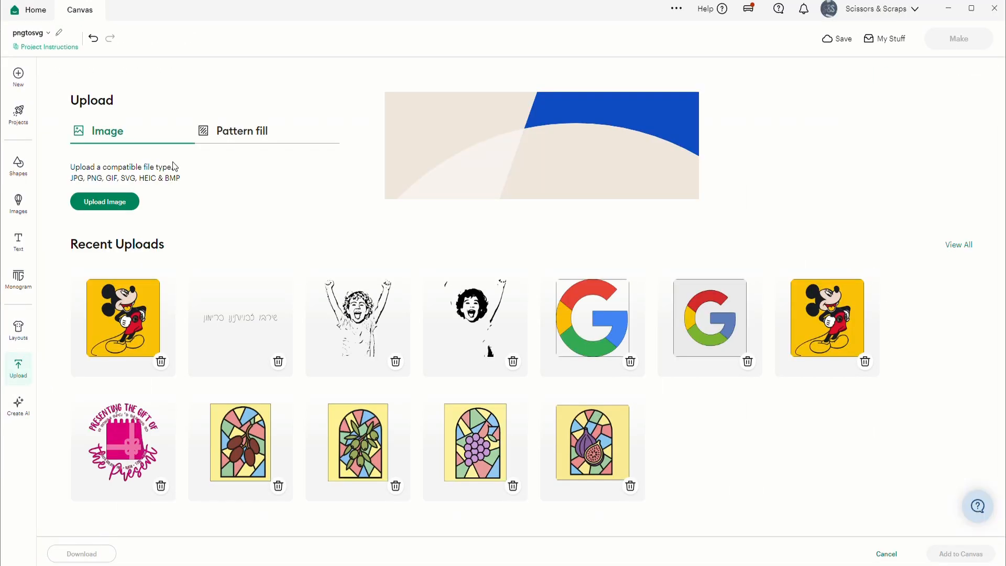
{"action": "left_click", "coordinate": [124, 201]}
{"action": "left_click", "coordinate": [543, 337]}
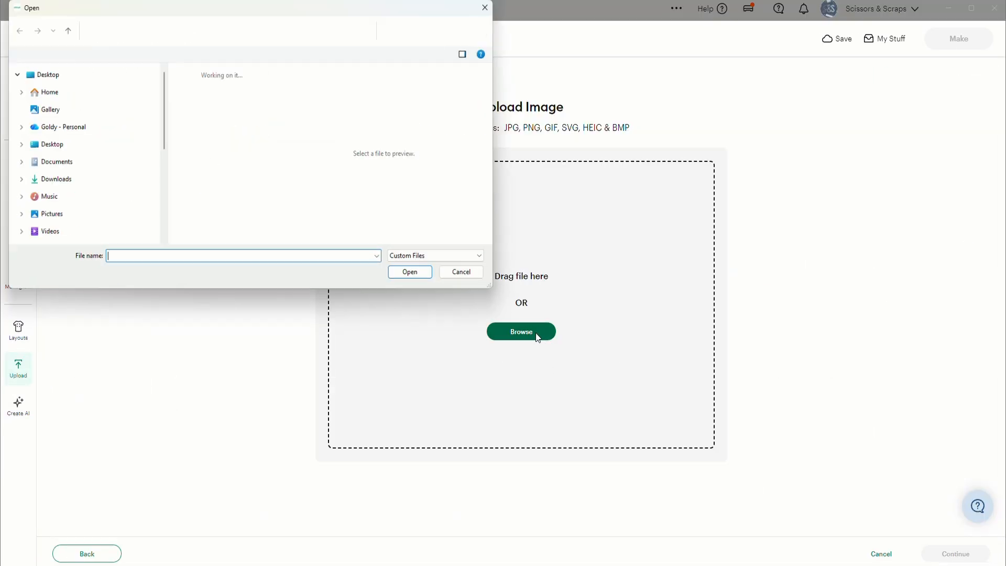
{"action": "scroll", "coordinate": [223, 178], "scroll_direction": "down", "scroll_amount": 3}
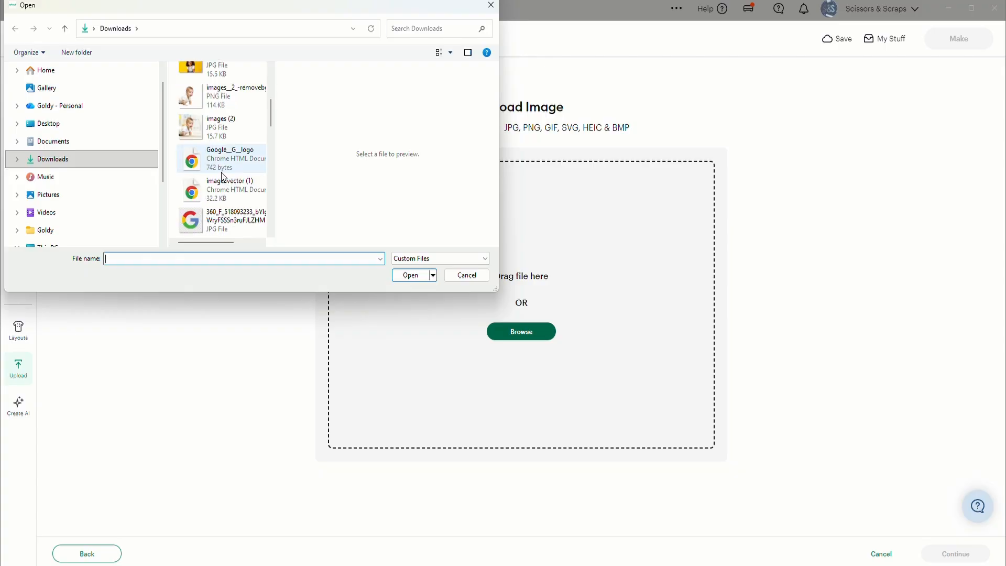
{"action": "left_click", "coordinate": [225, 183]}
{"action": "scroll", "coordinate": [226, 187], "scroll_direction": "down", "scroll_amount": 2}
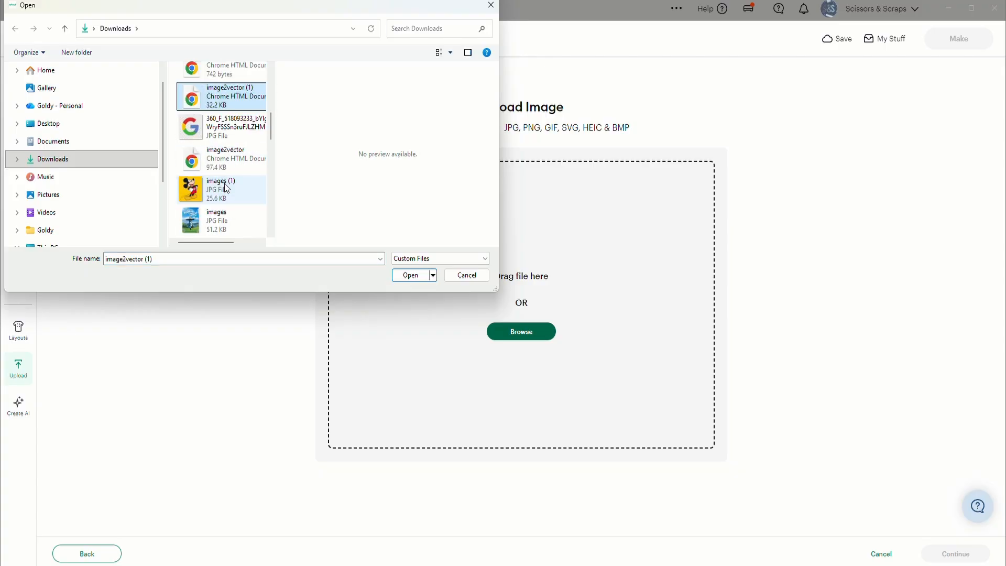
{"action": "left_click", "coordinate": [225, 187]}
{"action": "left_click", "coordinate": [410, 275]}
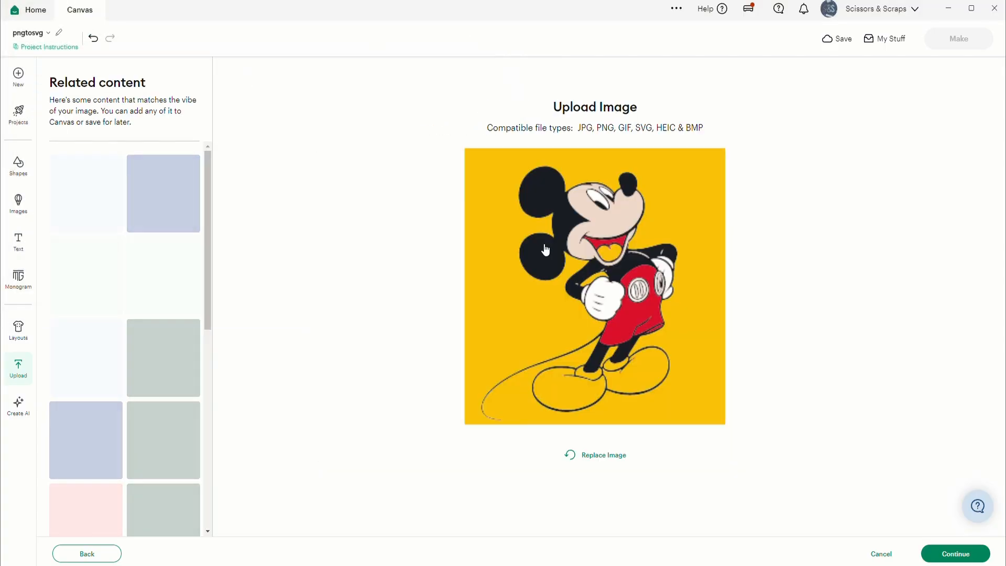
{"action": "left_click", "coordinate": [964, 553]}
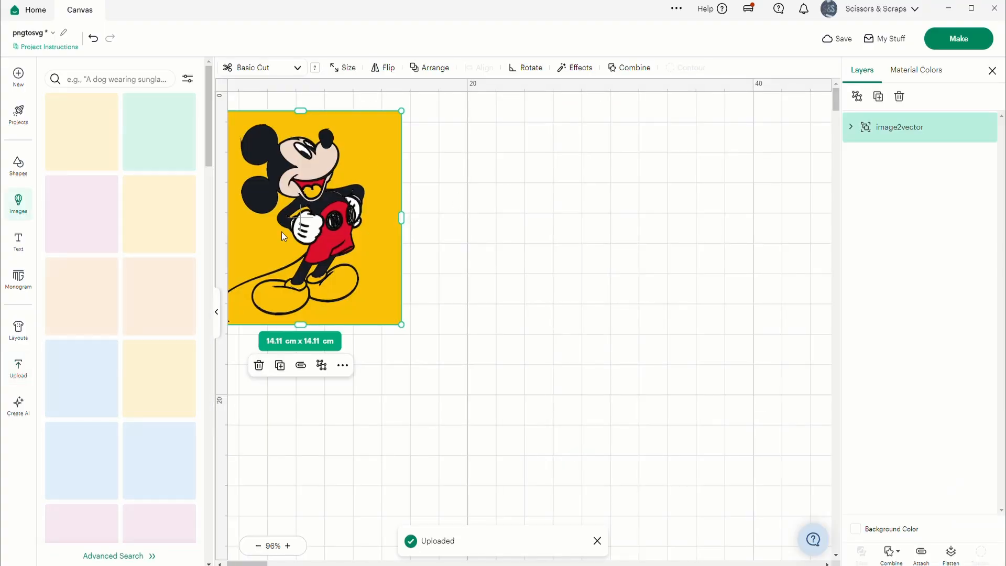
Step: Close the image library, move the uploaded image clear of the canvas edge, and ungroup it into separate layers
{"action": "left_click", "coordinate": [220, 317]}
{"action": "left_click_drag", "start_coordinate": [169, 163], "coordinate": [253, 216]}
{"action": "left_click", "coordinate": [857, 96]}
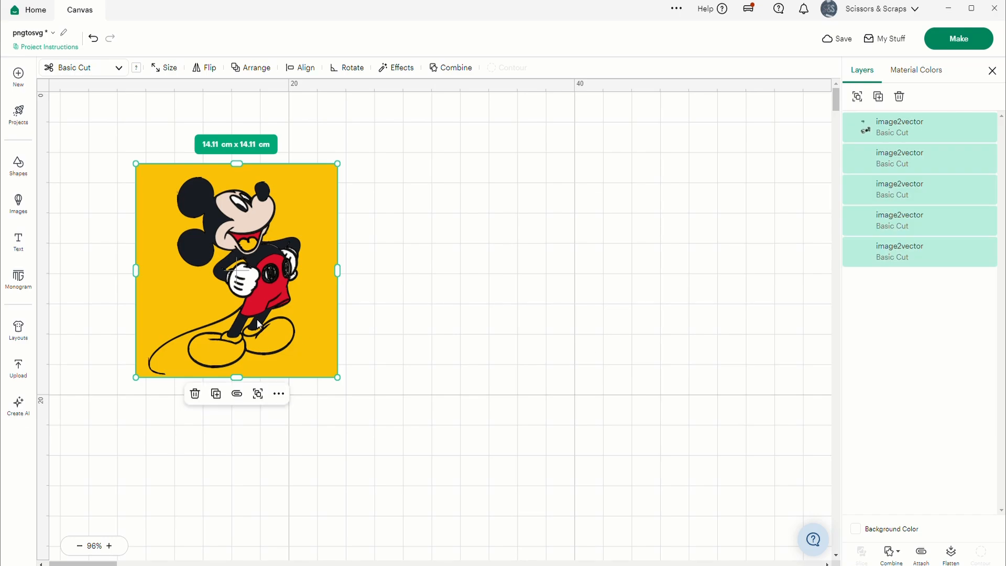
Step: Spread the yellow, white, beige and red layers apart across the canvas, keeping the black outline layer on its own
{"action": "left_click_drag", "start_coordinate": [315, 310], "coordinate": [667, 266]}
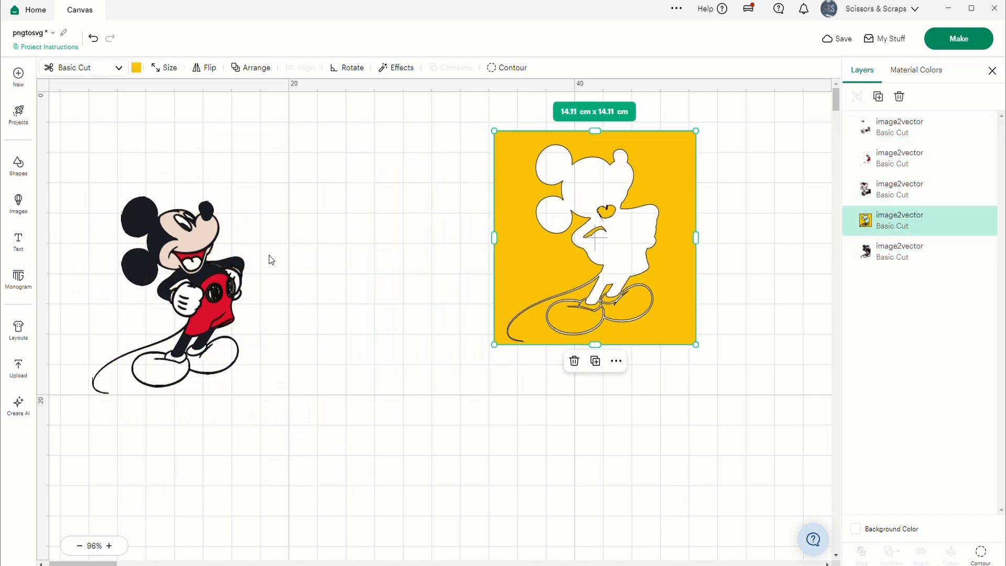
{"action": "left_click", "coordinate": [210, 273]}
{"action": "left_click_drag", "start_coordinate": [209, 274], "coordinate": [413, 197]}
{"action": "left_click_drag", "start_coordinate": [199, 319], "coordinate": [448, 498]}
{"action": "left_click_drag", "start_coordinate": [209, 303], "coordinate": [780, 408]}
{"action": "left_click_drag", "start_coordinate": [233, 262], "coordinate": [638, 447]}
{"action": "left_click_drag", "start_coordinate": [392, 198], "coordinate": [220, 267]}
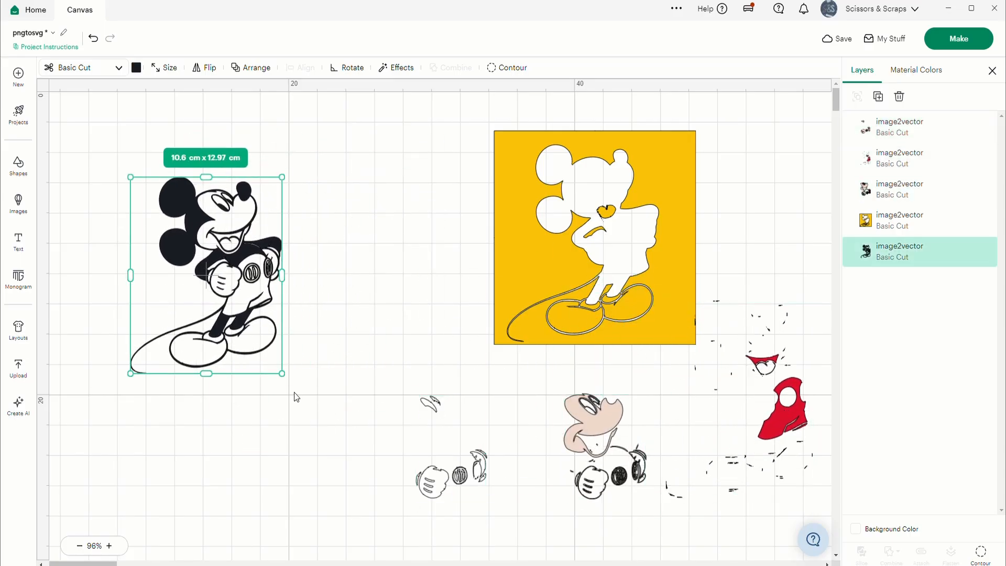
Step: Enlarge the black outline layer to about 16.73 x 20.46 cm and move it to the canvas's upper left area
{"action": "left_click_drag", "start_coordinate": [283, 374], "coordinate": [383, 472]}
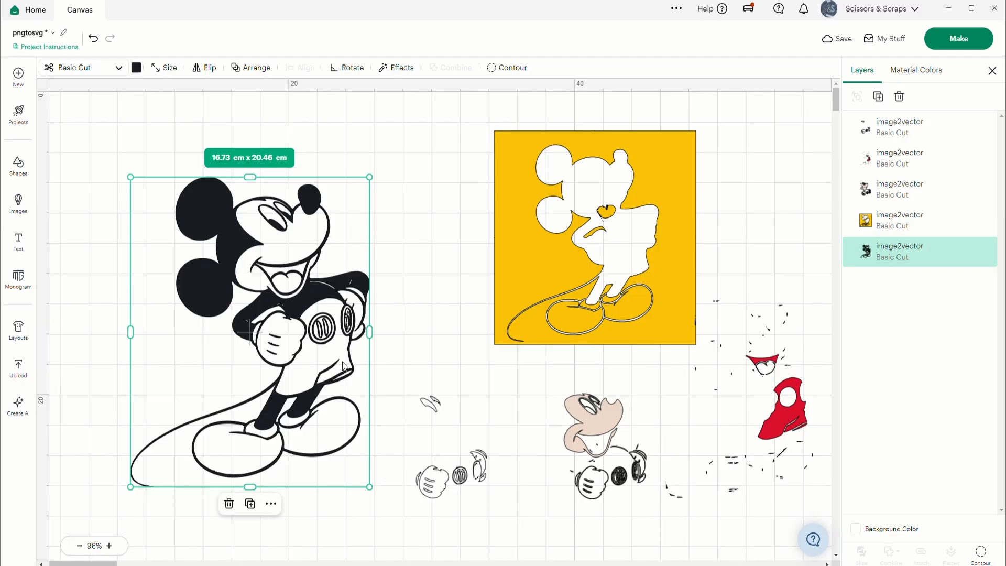
{"action": "left_click_drag", "start_coordinate": [325, 362], "coordinate": [268, 323]}
{"action": "left_click", "coordinate": [332, 268]}
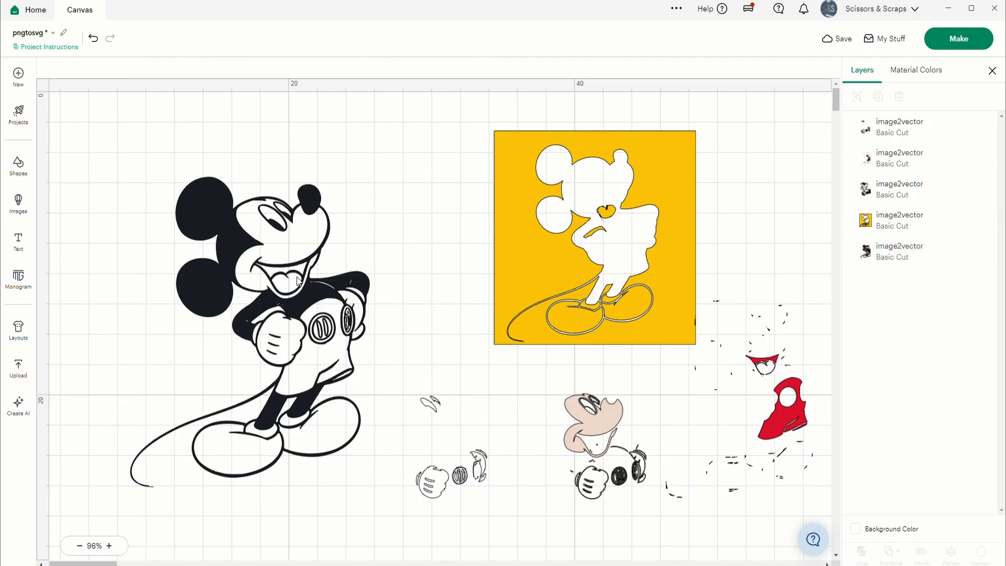
{"action": "left_click_drag", "start_coordinate": [278, 253], "coordinate": [188, 216]}
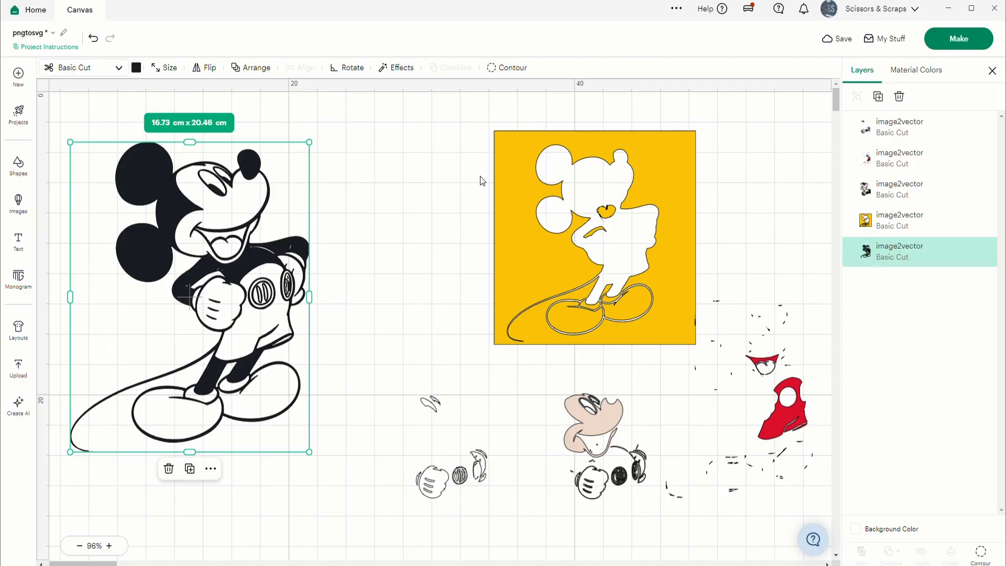
Step: Move the four coloured layers together farther away from the black outline to free up working space
{"action": "left_click_drag", "start_coordinate": [419, 105], "coordinate": [825, 547]}
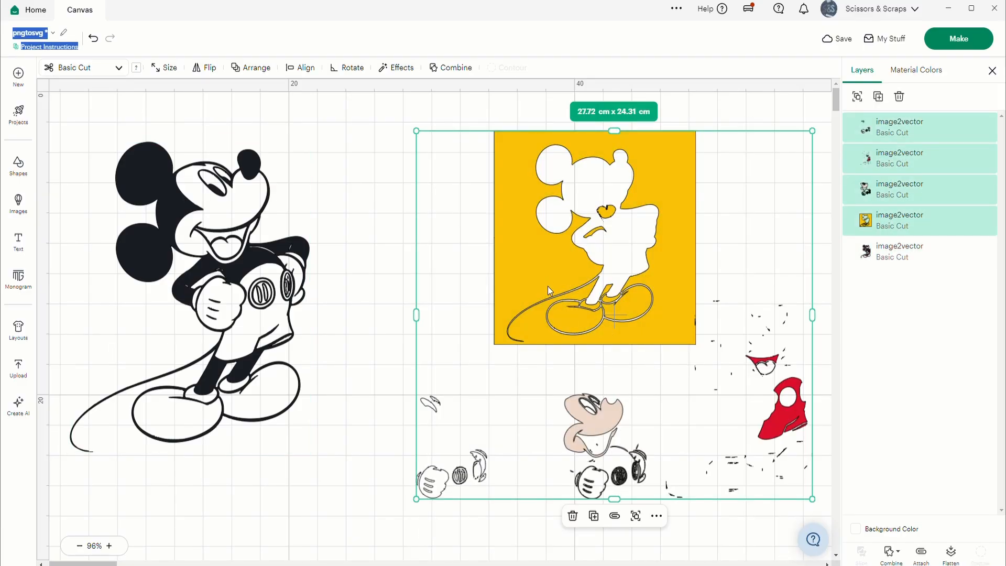
{"action": "left_click_drag", "start_coordinate": [548, 286], "coordinate": [747, 258]}
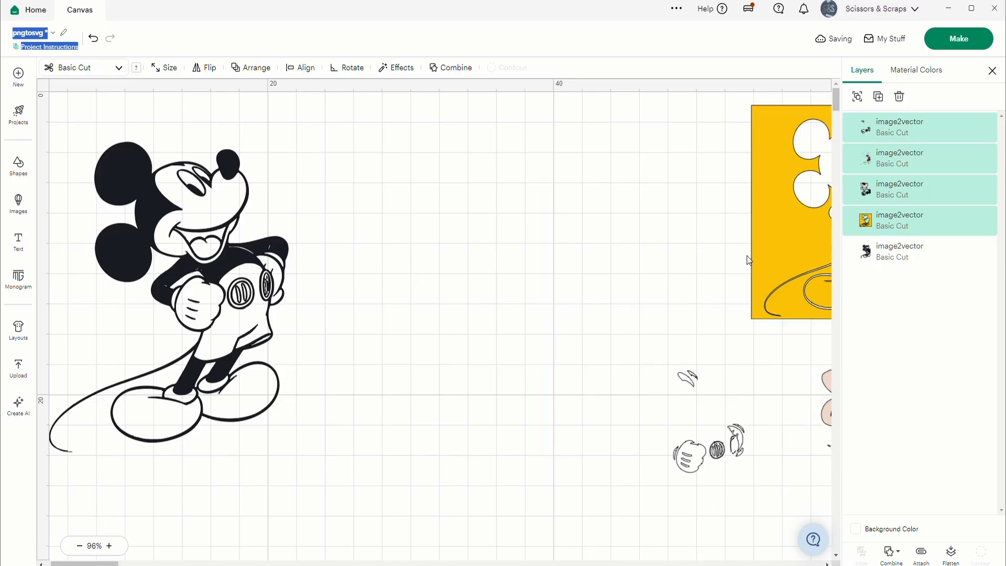
{"action": "left_click", "coordinate": [749, 260]}
Step: Duplicate the black outline layer and place the copy beside the original
{"action": "left_click", "coordinate": [212, 262]}
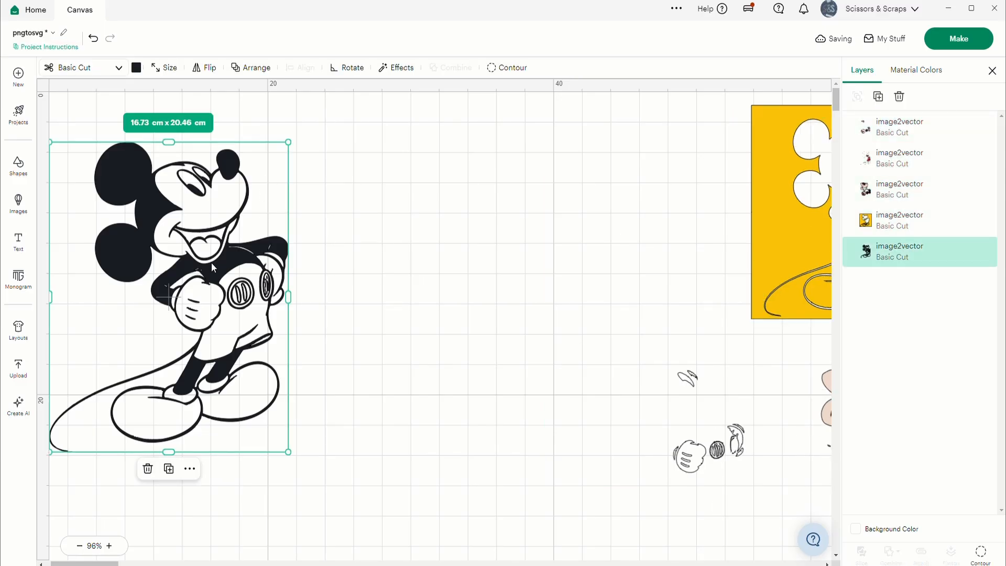
{"action": "key", "text": "ctrl+d"}
{"action": "left_click_drag", "start_coordinate": [209, 215], "coordinate": [567, 286]}
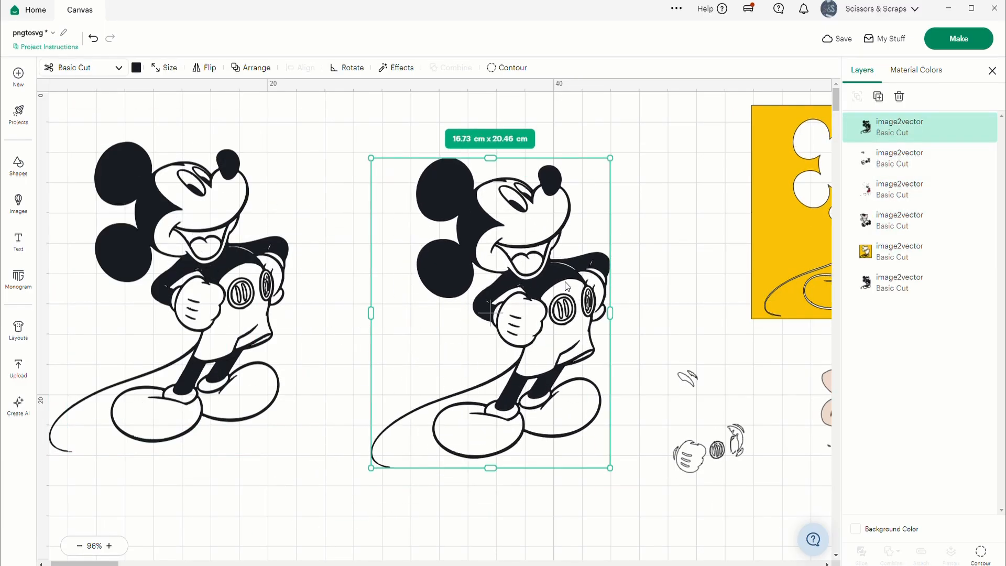
Step: Hide all contours of the duplicate to make a solid silhouette, and move it away from the original outline
{"action": "left_click", "coordinate": [981, 553]}
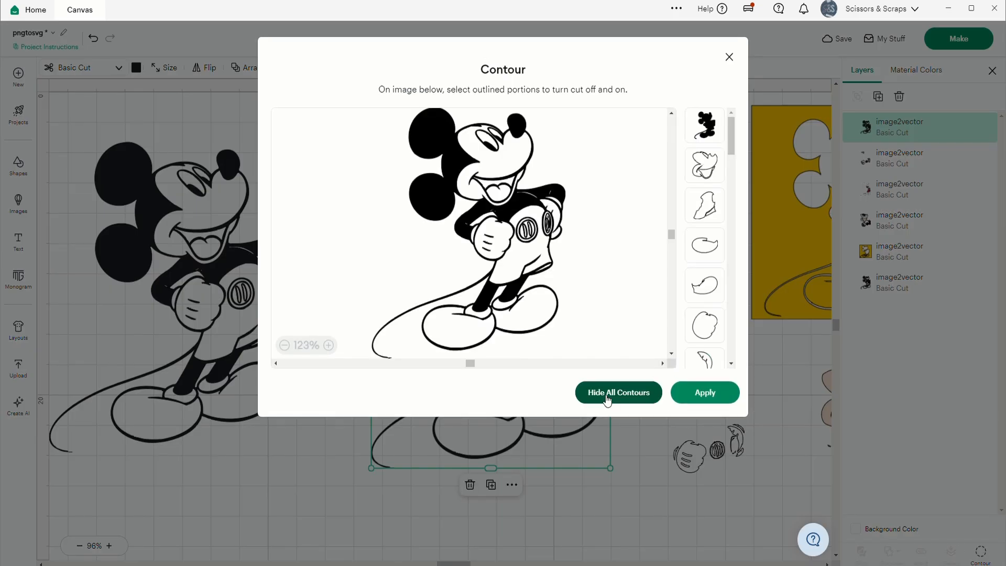
{"action": "left_click", "coordinate": [607, 400]}
{"action": "left_click", "coordinate": [705, 397]}
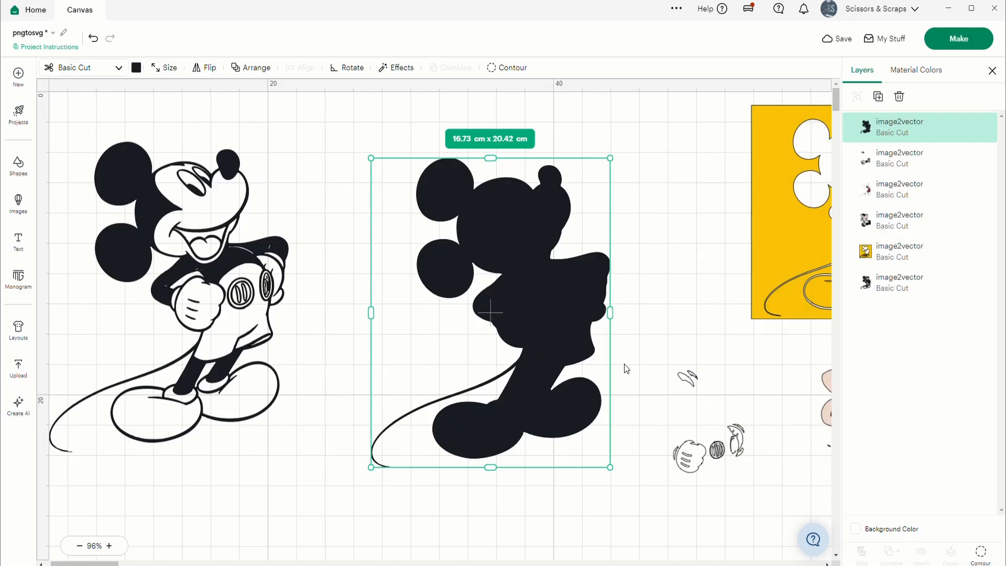
{"action": "left_click_drag", "start_coordinate": [532, 315], "coordinate": [693, 282]}
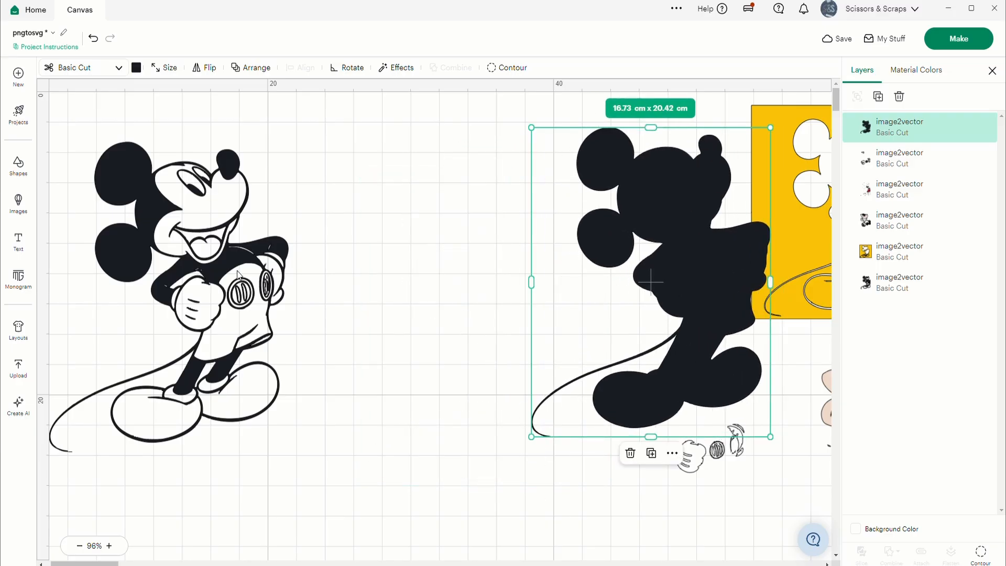
Step: Use Contour on the original black outline to hide everything except the shorts shape
{"action": "left_click", "coordinate": [284, 282]}
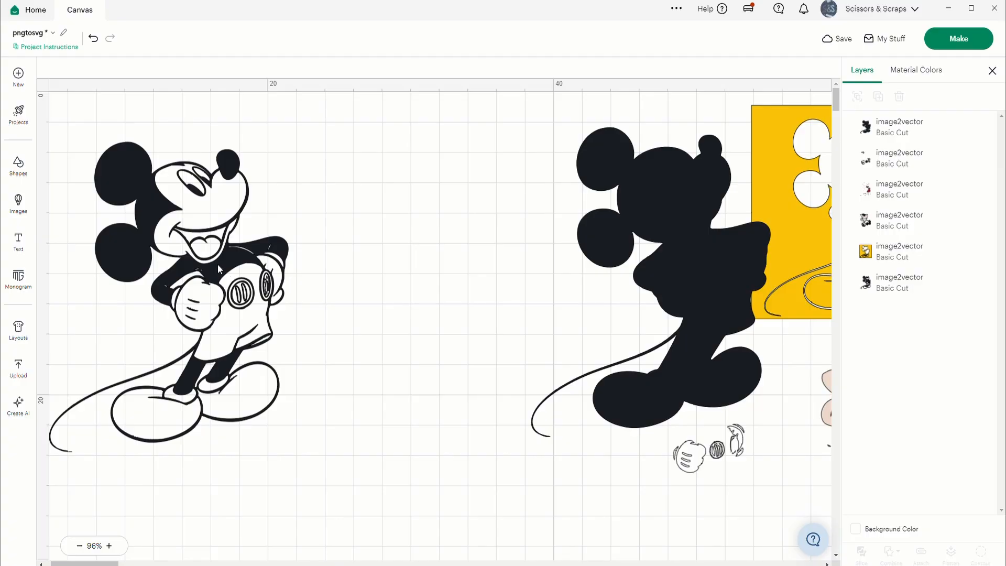
{"action": "left_click", "coordinate": [138, 203]}
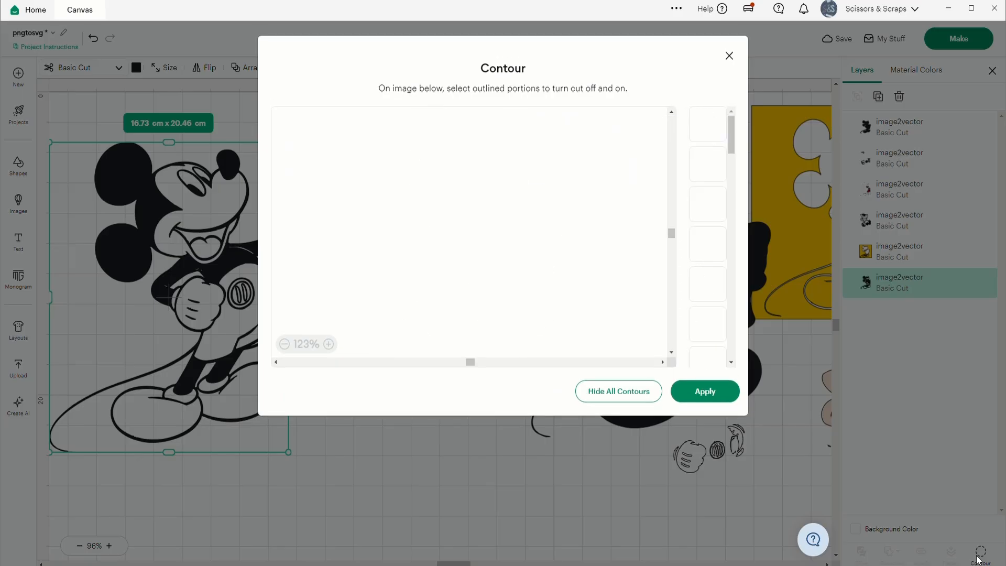
{"action": "left_click", "coordinate": [978, 557]}
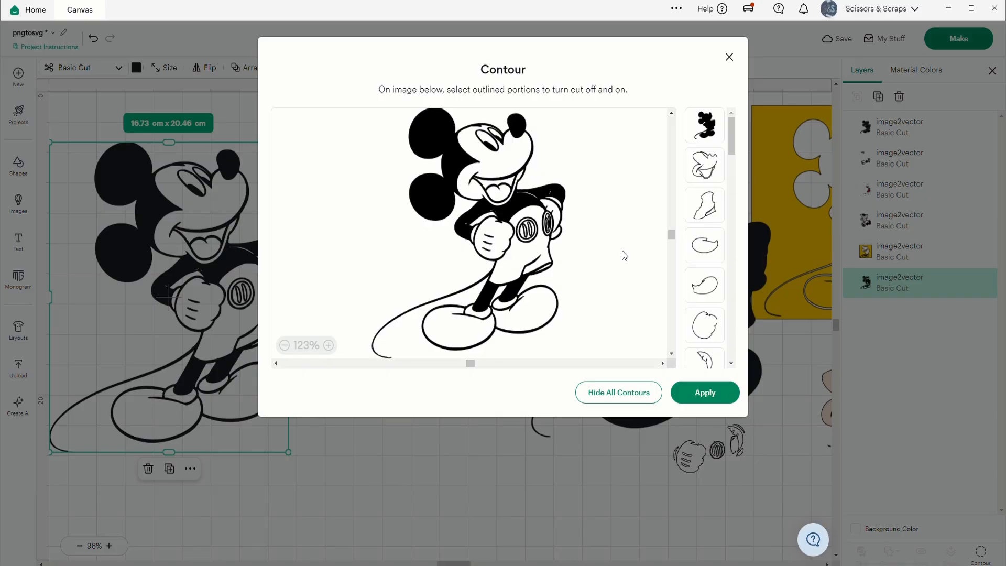
{"action": "left_click", "coordinate": [449, 178]}
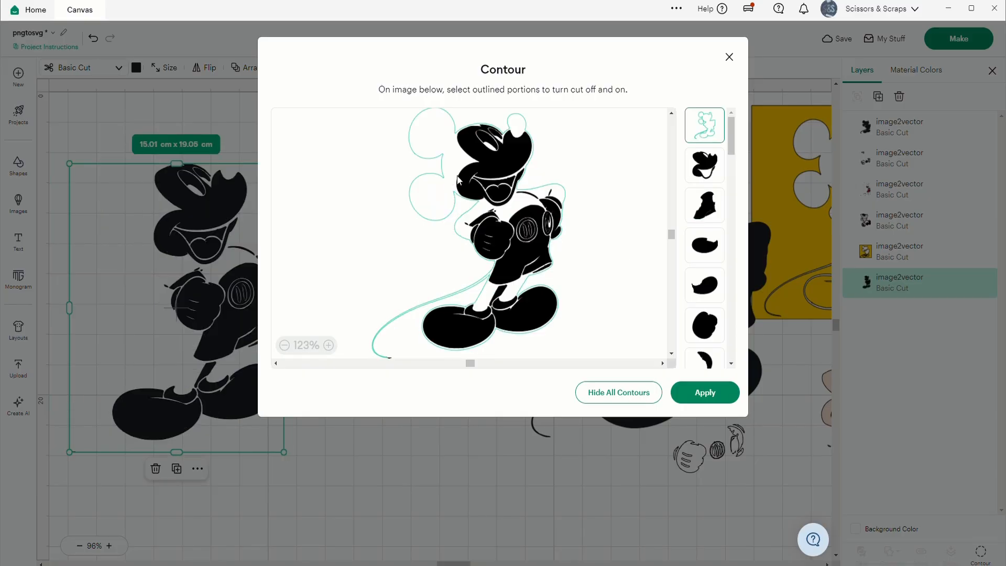
{"action": "left_click", "coordinate": [629, 399]}
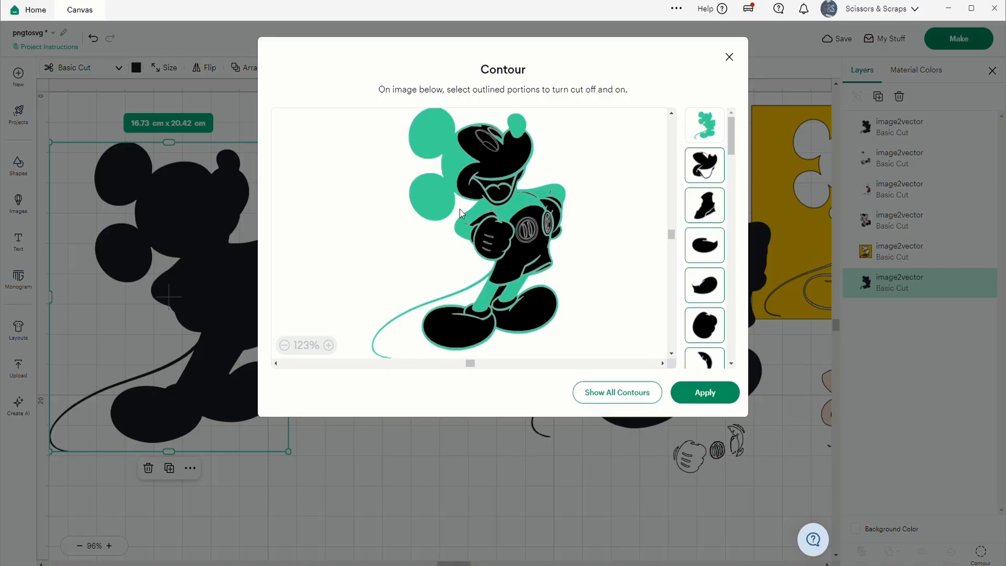
{"action": "left_click", "coordinate": [527, 253]}
{"action": "left_click", "coordinate": [423, 178]}
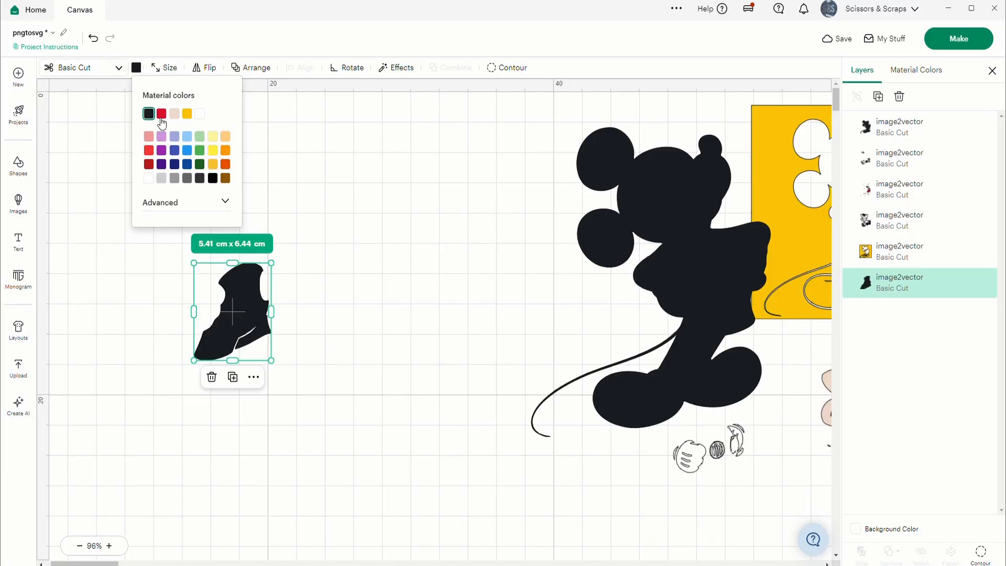
Step: Colour the shorts red and turn on the small hem contour at their lower edge
{"action": "left_click", "coordinate": [162, 114]}
{"action": "left_click", "coordinate": [981, 551]}
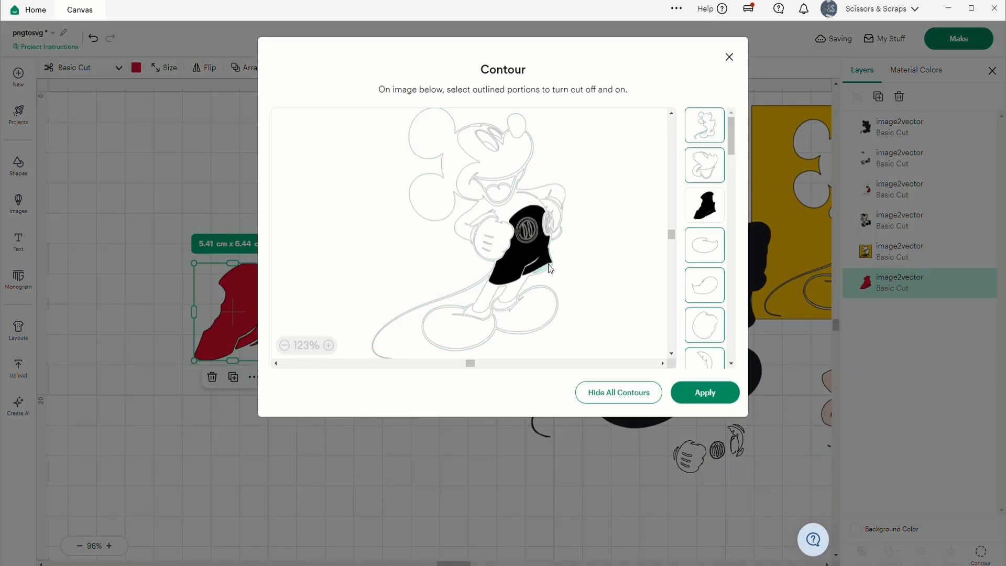
{"action": "left_click", "coordinate": [703, 393]}
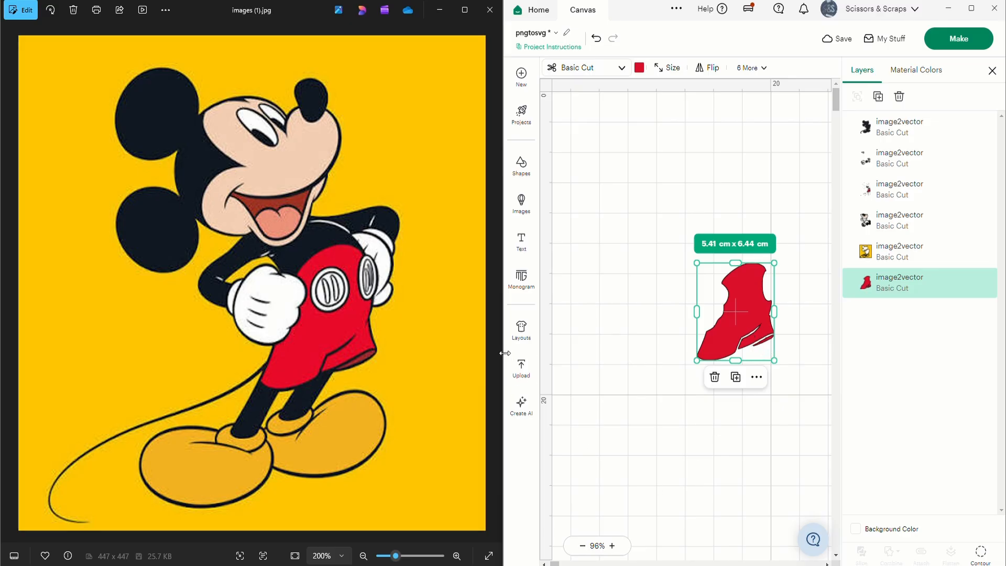
Step: Widen the canvas window beside the reference image and position the red shorts on the black silhouette
{"action": "left_click_drag", "start_coordinate": [503, 356], "coordinate": [270, 357]}
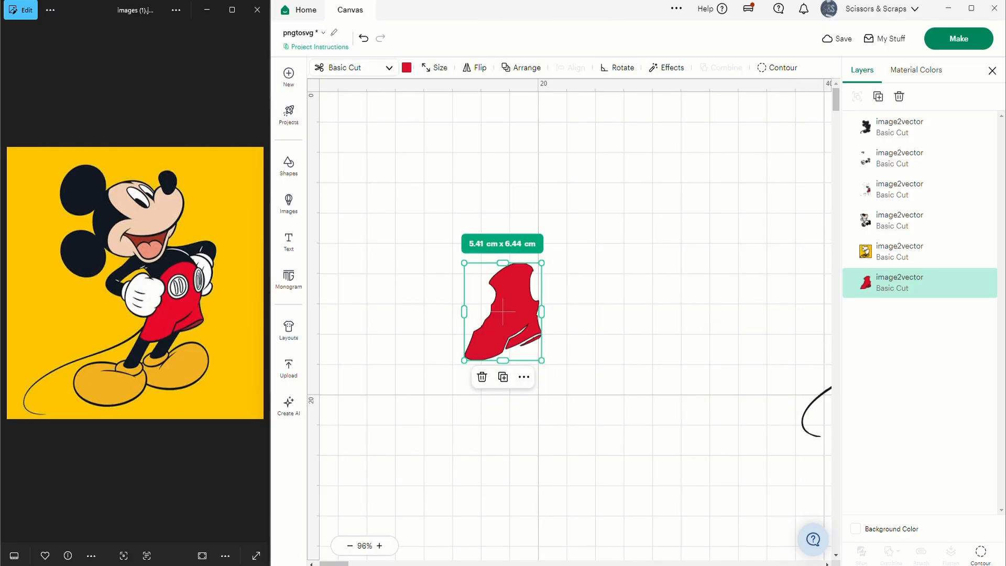
{"action": "left_click", "coordinate": [349, 547]}
{"action": "left_click_drag", "start_coordinate": [676, 231], "coordinate": [664, 236]}
{"action": "left_click_drag", "start_coordinate": [503, 263], "coordinate": [747, 310]}
Step: Duplicate the red shorts and use Contour on the copy to show only the face shape, hiding the shorts
{"action": "left_click", "coordinate": [743, 357]}
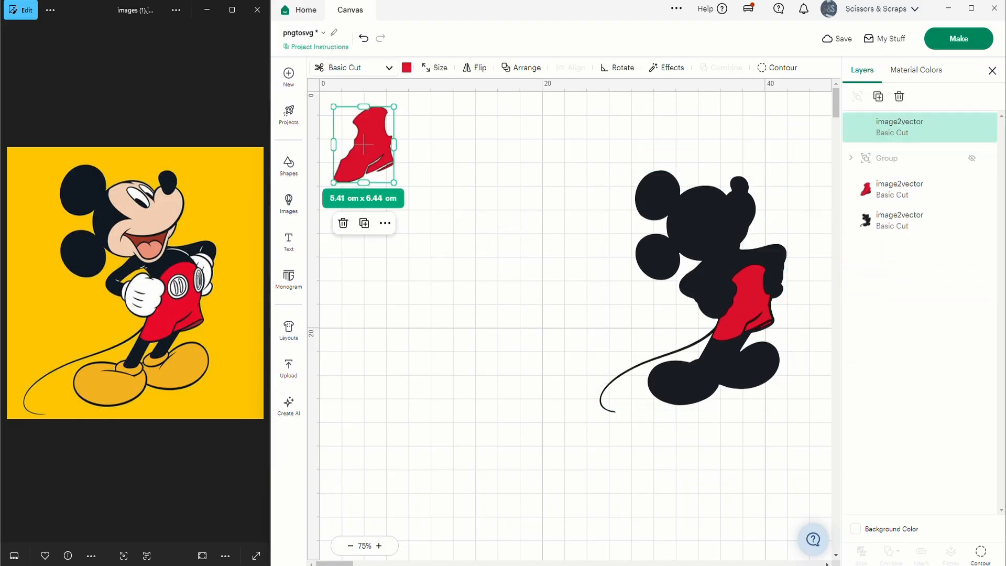
{"action": "left_click", "coordinate": [981, 553]}
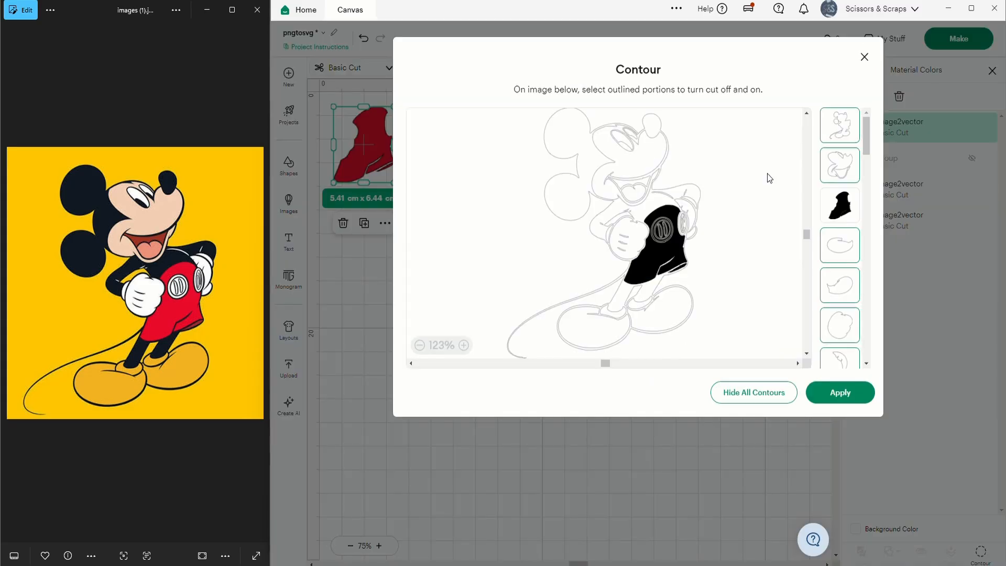
{"action": "left_click", "coordinate": [637, 157]}
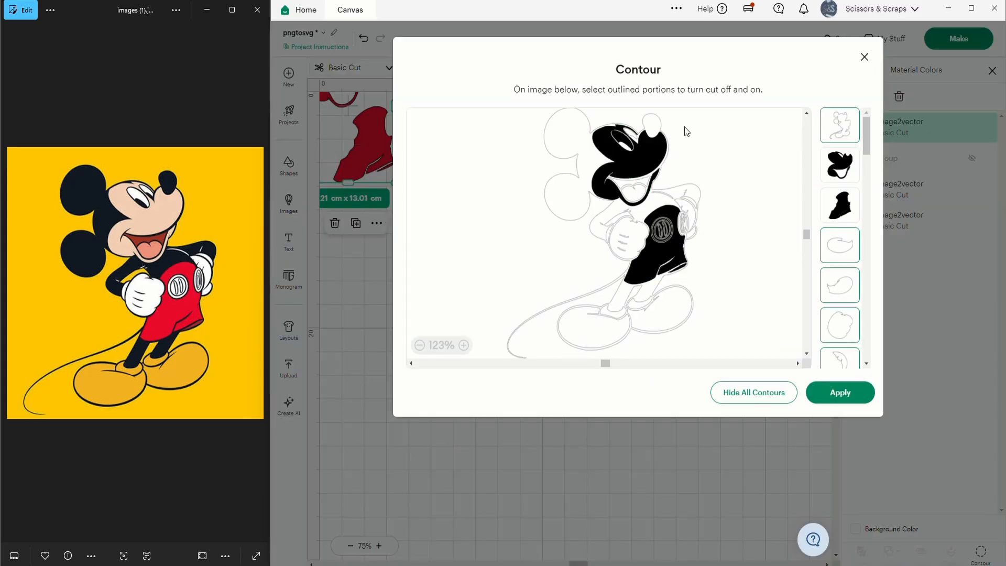
{"action": "left_click", "coordinate": [659, 257]}
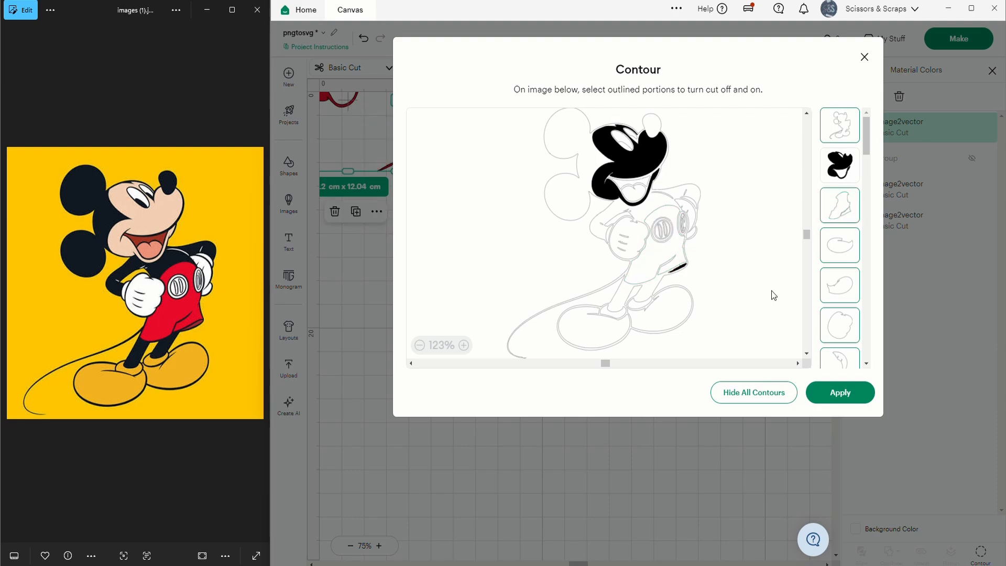
{"action": "left_click", "coordinate": [839, 394]}
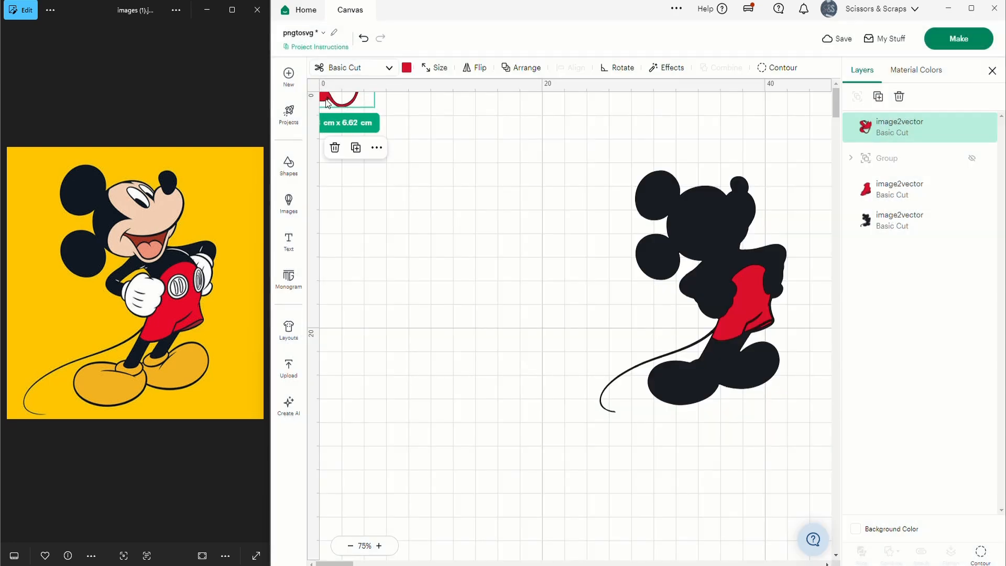
Step: Colour the face shape with the beige material colour and position it on the black silhouette's head
{"action": "left_click_drag", "start_coordinate": [338, 99], "coordinate": [500, 272]}
{"action": "left_click", "coordinate": [408, 68]}
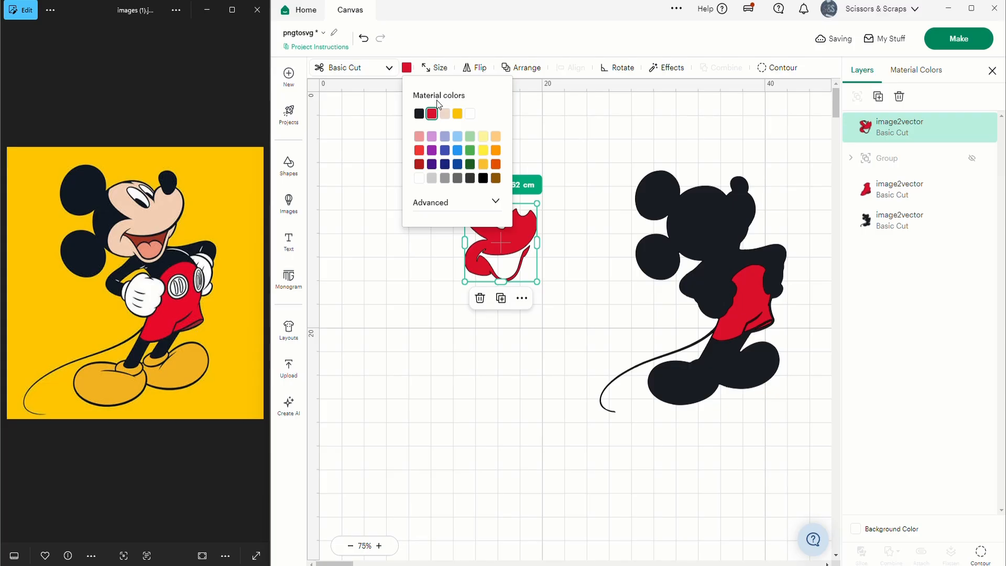
{"action": "left_click", "coordinate": [445, 114]}
{"action": "left_click_drag", "start_coordinate": [515, 228], "coordinate": [733, 231]}
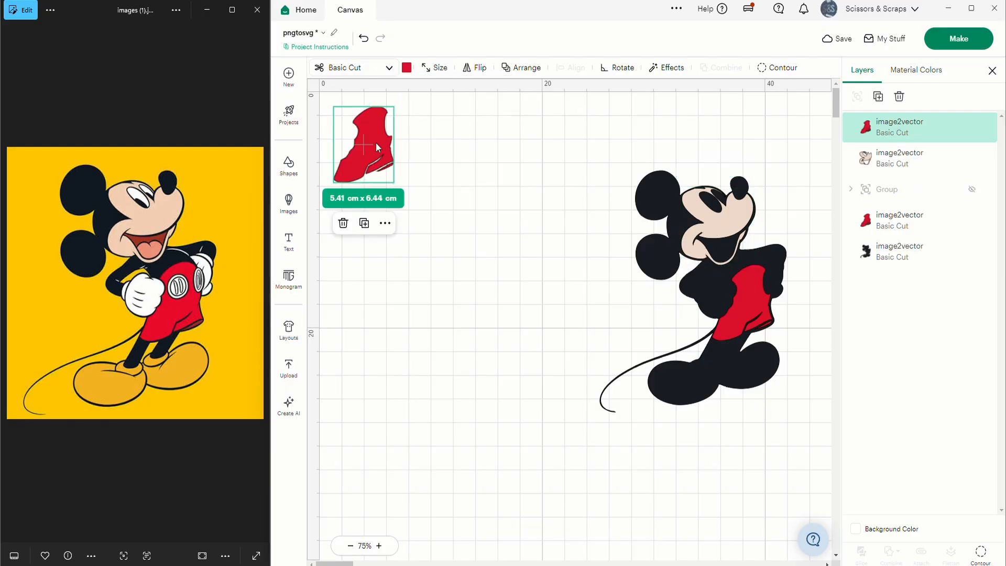
Step: Move the spare shorts copy into clear space and use Contour to turn on both eye shapes and hide the shorts
{"action": "left_click_drag", "start_coordinate": [376, 143], "coordinate": [416, 210]}
{"action": "left_click", "coordinate": [981, 557]}
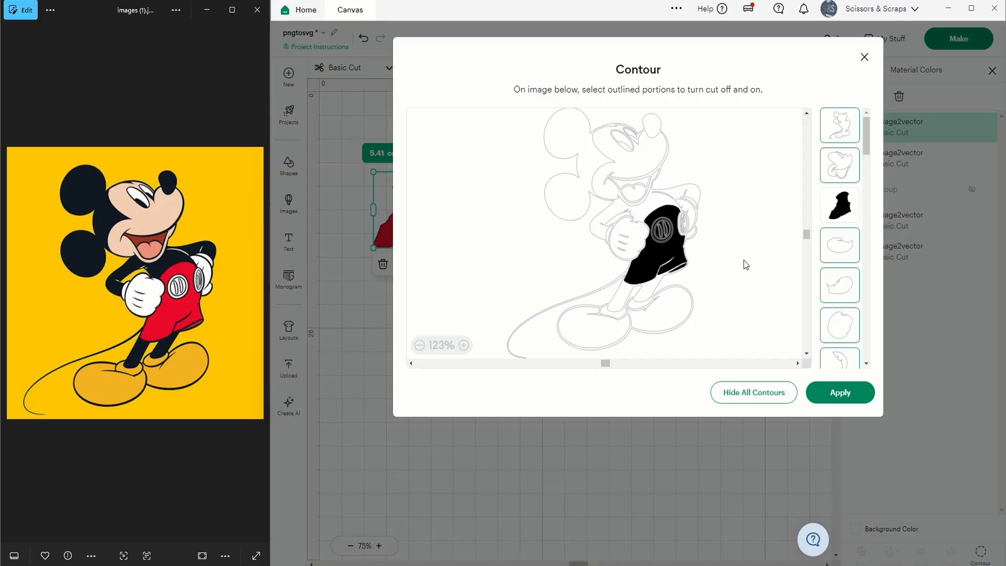
{"action": "left_click", "coordinate": [624, 141]}
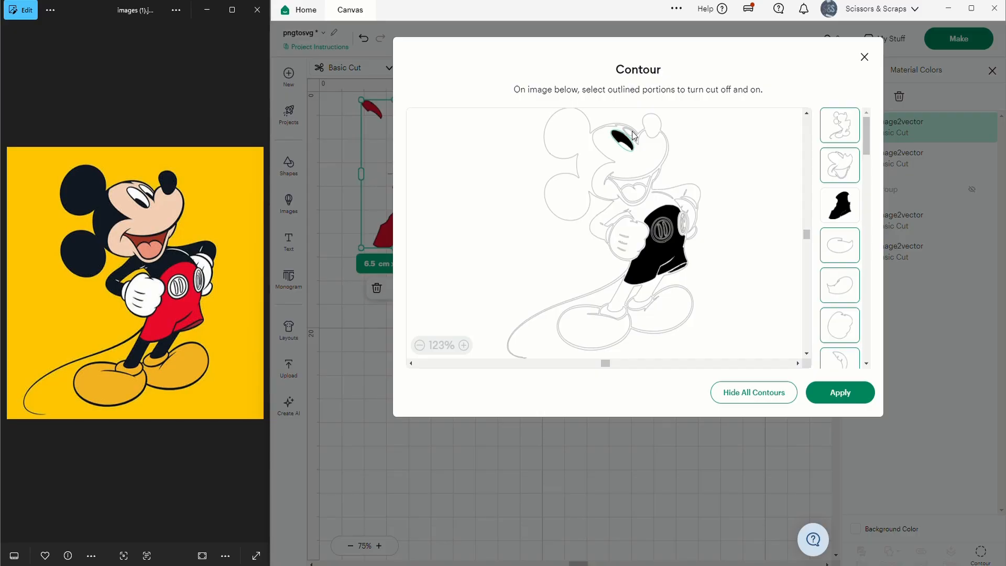
{"action": "left_click", "coordinate": [634, 136]}
{"action": "left_click", "coordinate": [653, 253]}
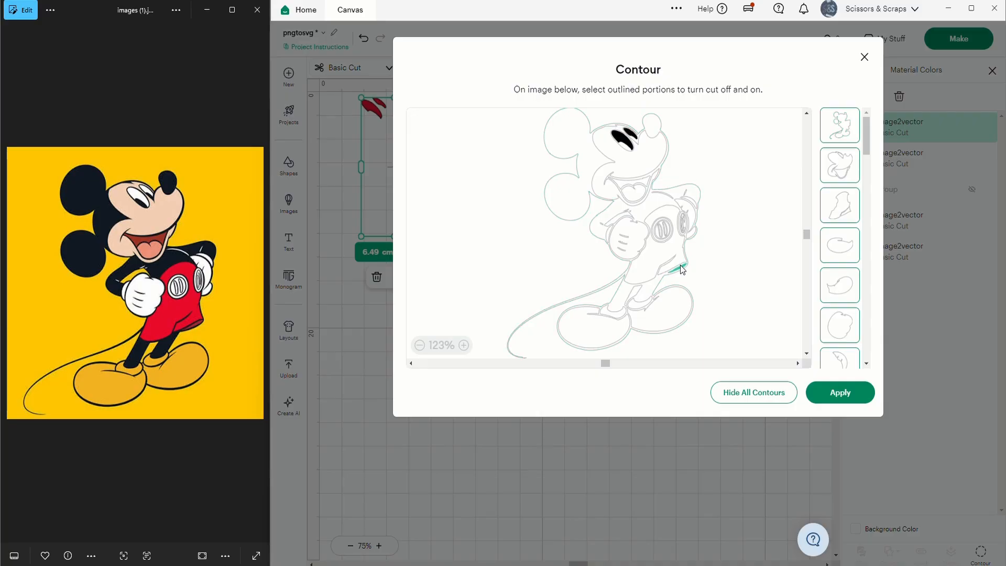
Step: In the eye shapes' Contour view, also turn on both gloves with the finger lines cut out and both shorts buttons, and apply
{"action": "left_click", "coordinate": [632, 239]}
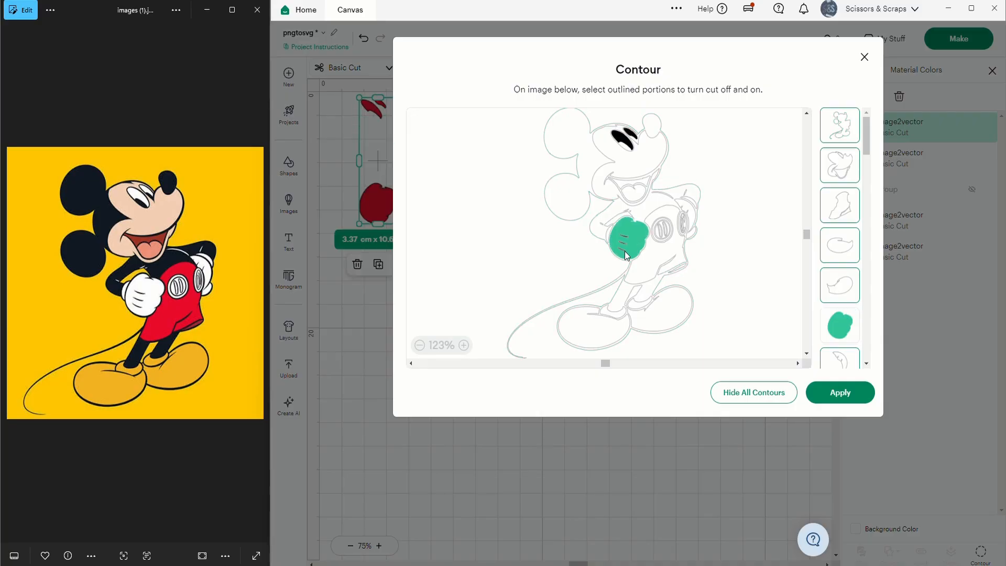
{"action": "left_click", "coordinate": [464, 345]}
{"action": "left_click", "coordinate": [465, 345]}
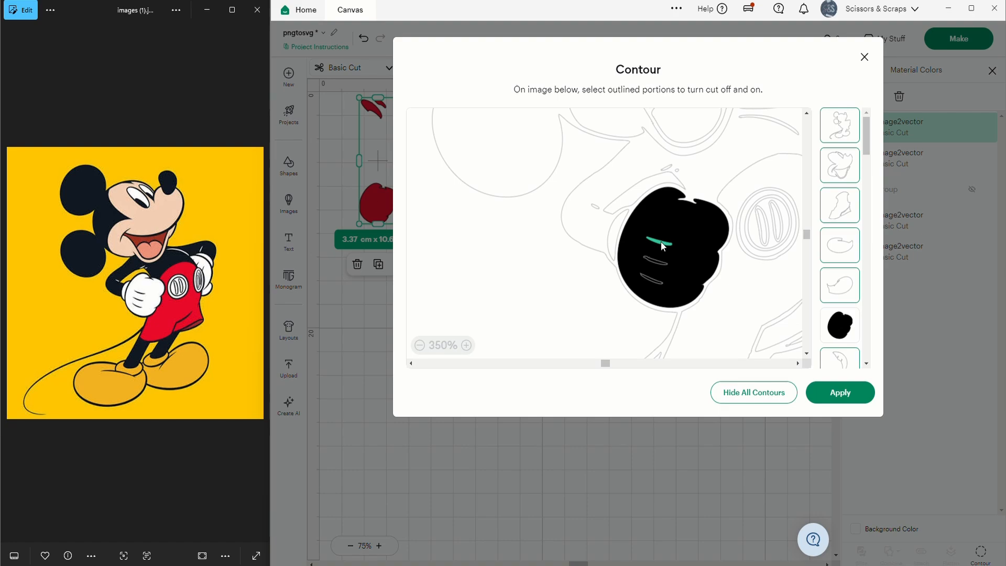
{"action": "scroll", "coordinate": [655, 280], "scroll_direction": "right", "scroll_amount": 2}
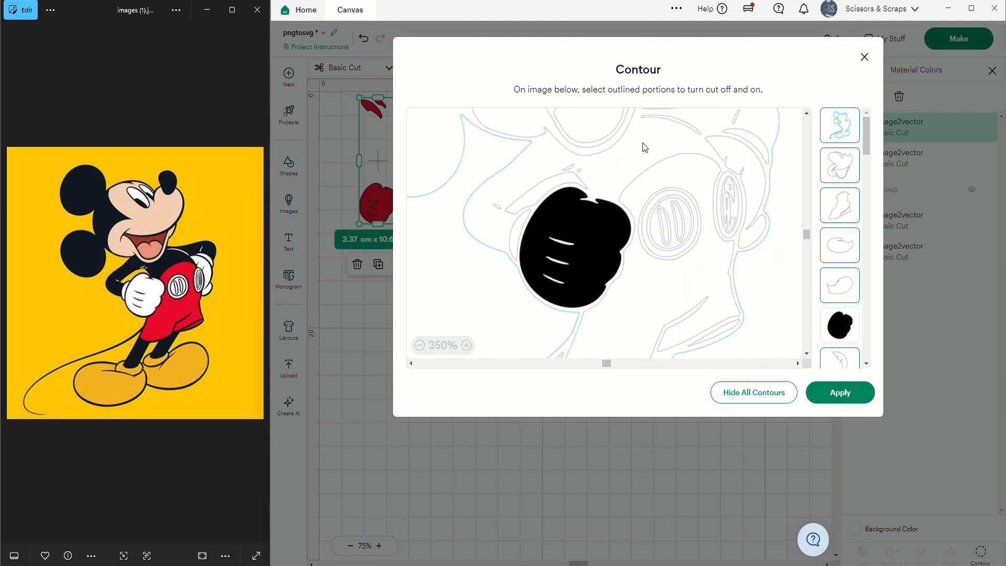
{"action": "left_click", "coordinate": [655, 200]}
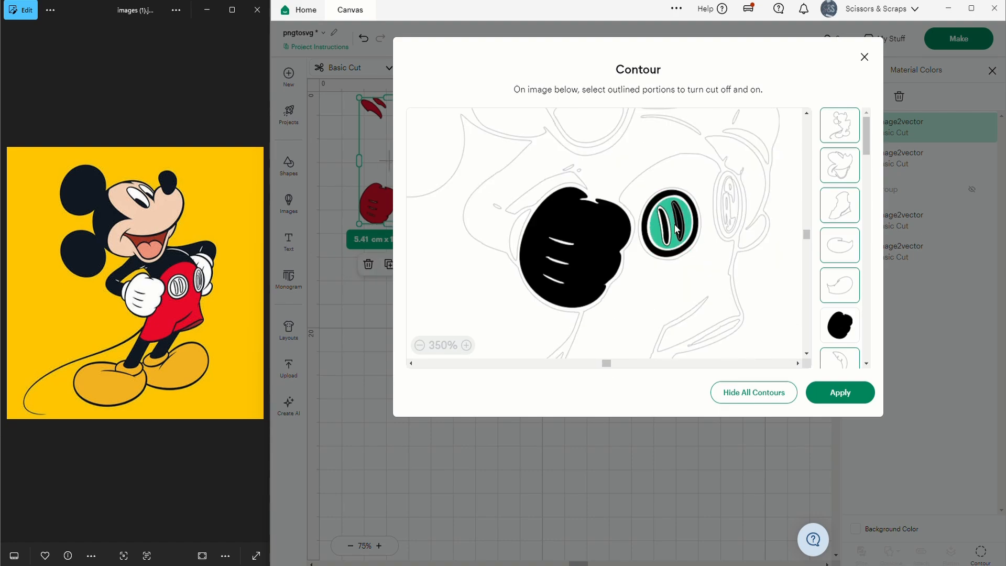
{"action": "left_click", "coordinate": [751, 139]}
{"action": "left_click", "coordinate": [751, 137]}
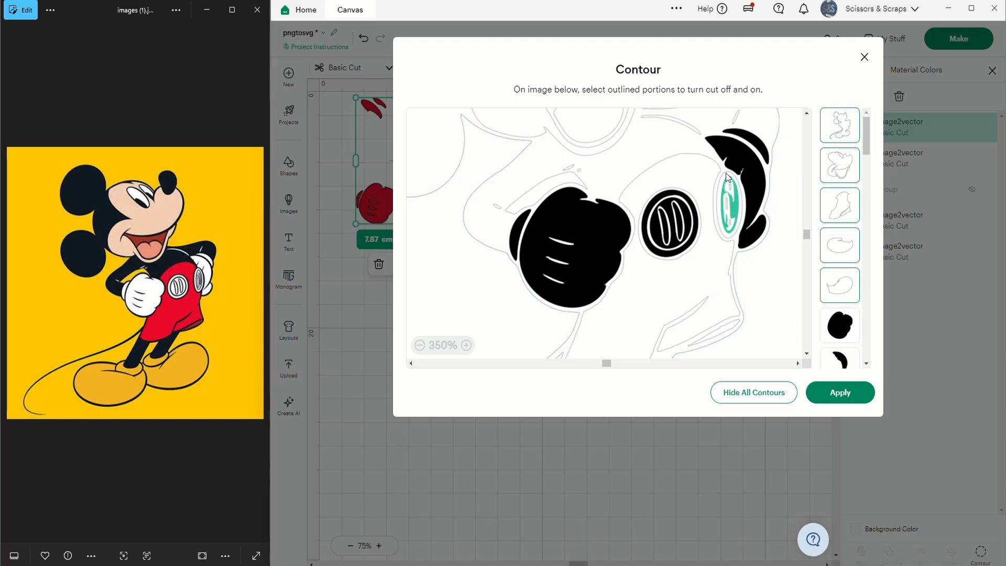
{"action": "left_click", "coordinate": [731, 190]}
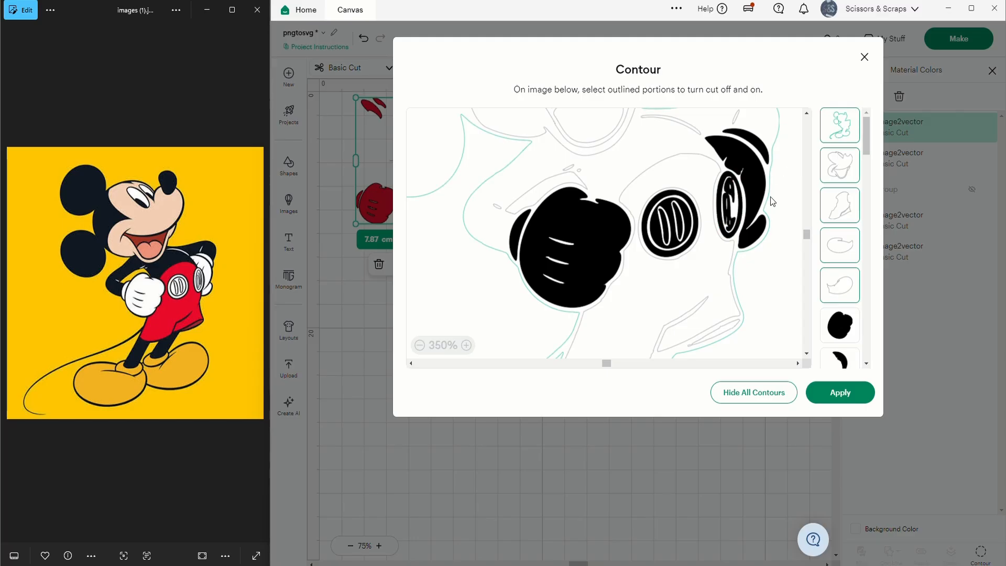
{"action": "left_click", "coordinate": [840, 392]}
Step: Colour the eyes, gloves and buttons white and position them on the silhouette, adding the thin shoulder line with Contour
{"action": "left_click", "coordinate": [408, 67]}
{"action": "left_click_drag", "start_coordinate": [394, 209], "coordinate": [689, 285]}
{"action": "left_click", "coordinate": [981, 552]}
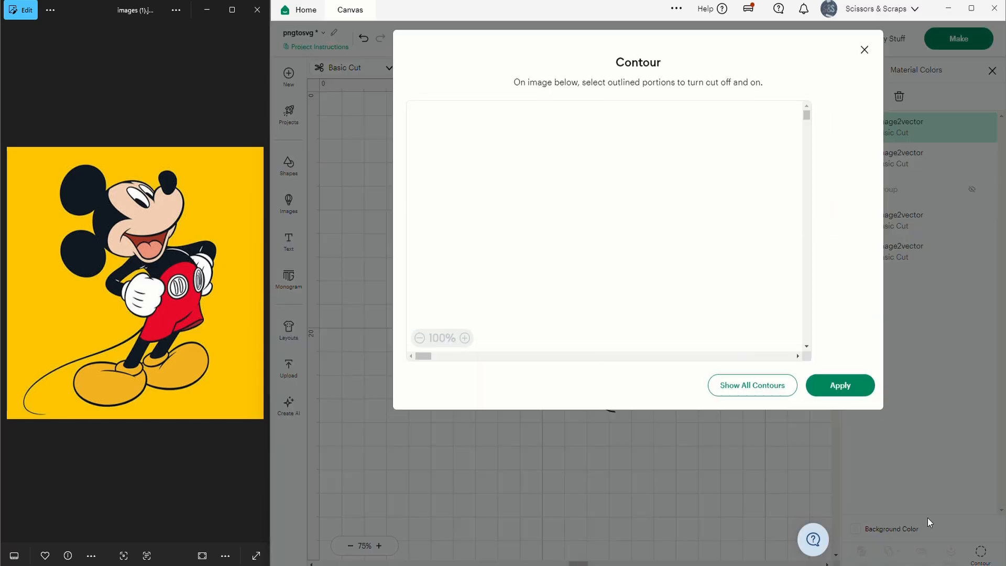
{"action": "left_click", "coordinate": [464, 345]}
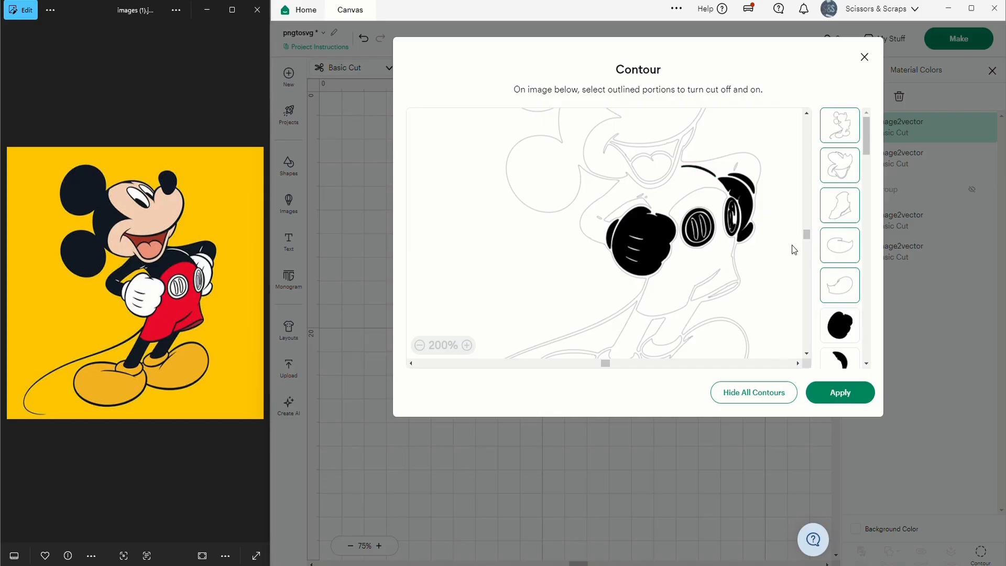
{"action": "left_click", "coordinate": [840, 392]}
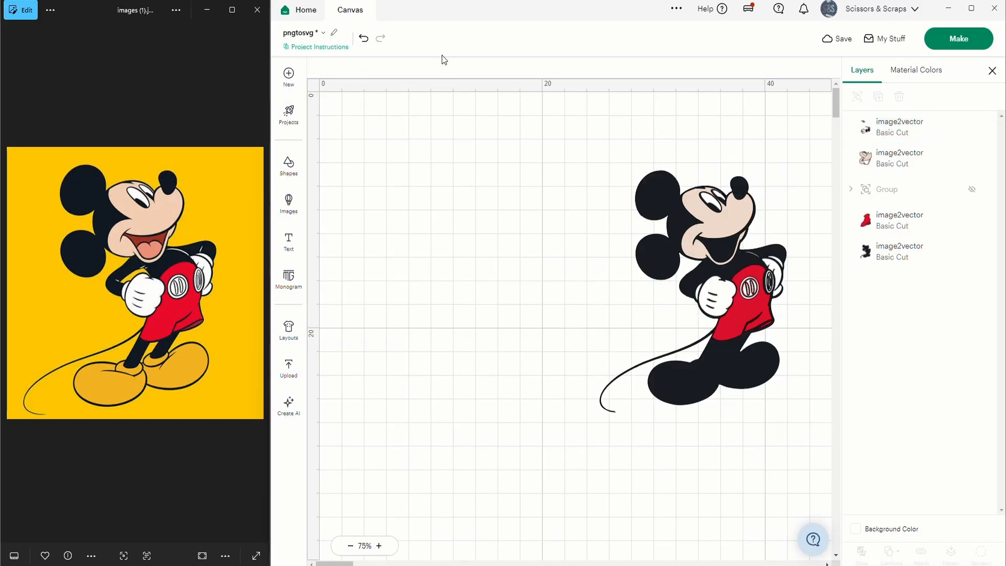
Step: Use Contour on the red shorts to cut out the whole front button opening
{"action": "left_click", "coordinate": [742, 315]}
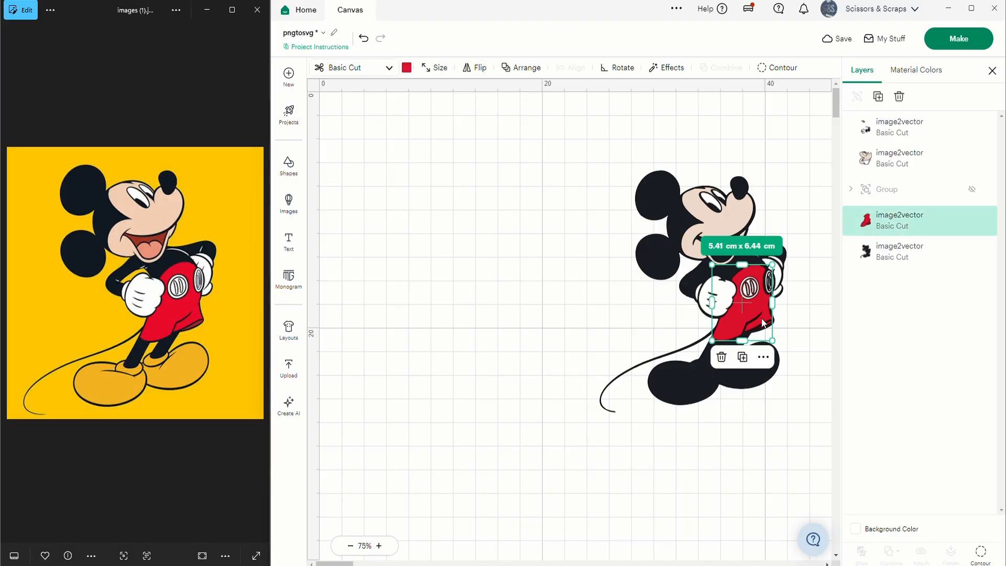
{"action": "left_click", "coordinate": [981, 552]}
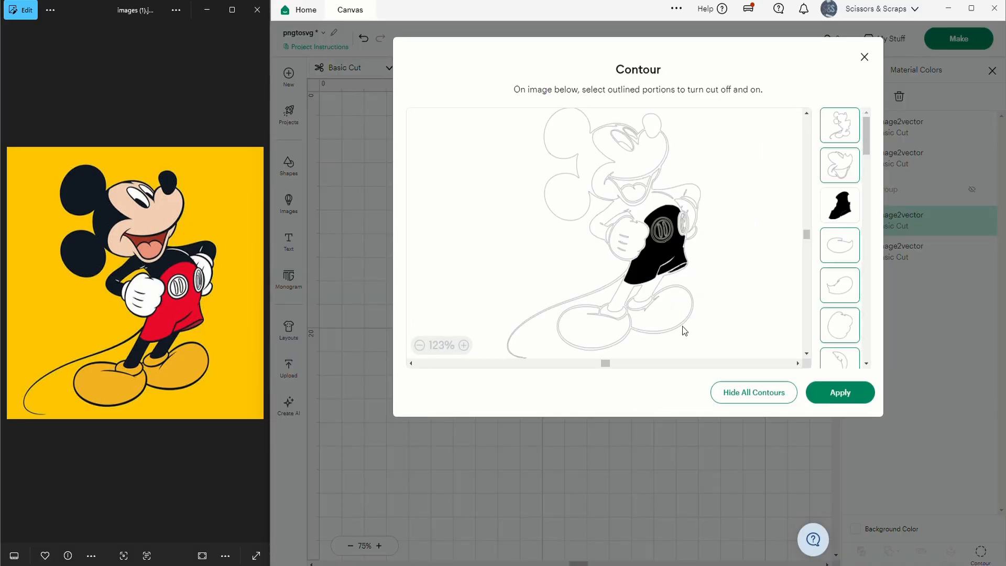
{"action": "left_click", "coordinate": [464, 345]}
{"action": "left_click", "coordinate": [465, 345]}
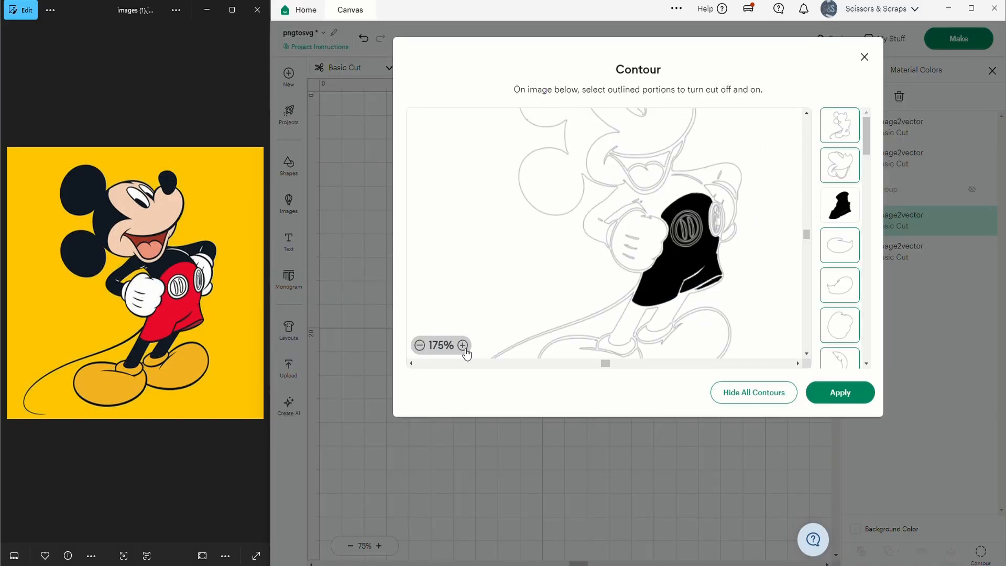
{"action": "left_click", "coordinate": [465, 345]}
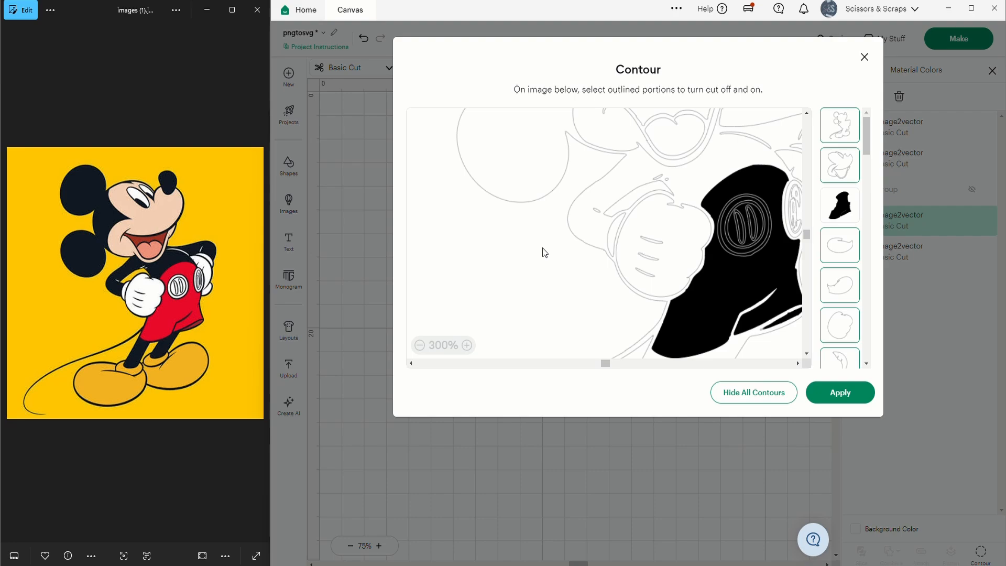
{"action": "left_click", "coordinate": [721, 244]}
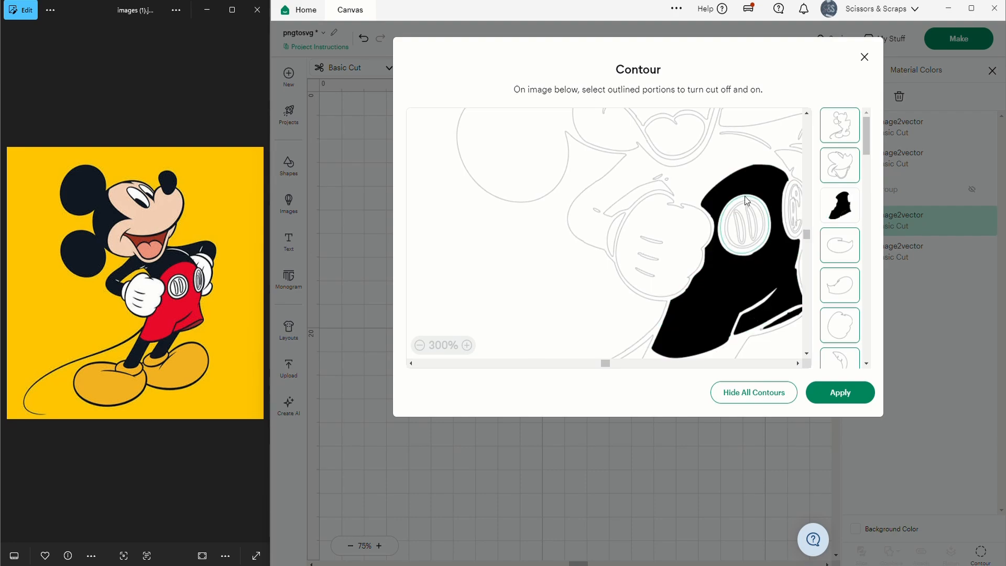
{"action": "left_click", "coordinate": [856, 392]}
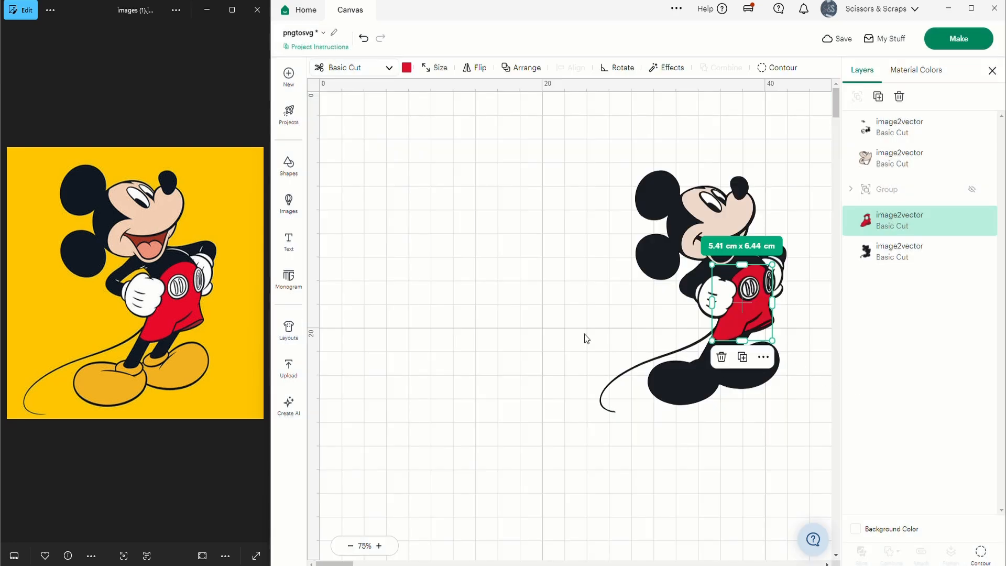
Step: Nudge the red shorts slightly to the right on the black silhouette
{"action": "left_click", "coordinate": [829, 297]}
{"action": "left_click", "coordinate": [762, 309]}
{"action": "key", "text": "Right"}
{"action": "key", "text": "Right"}
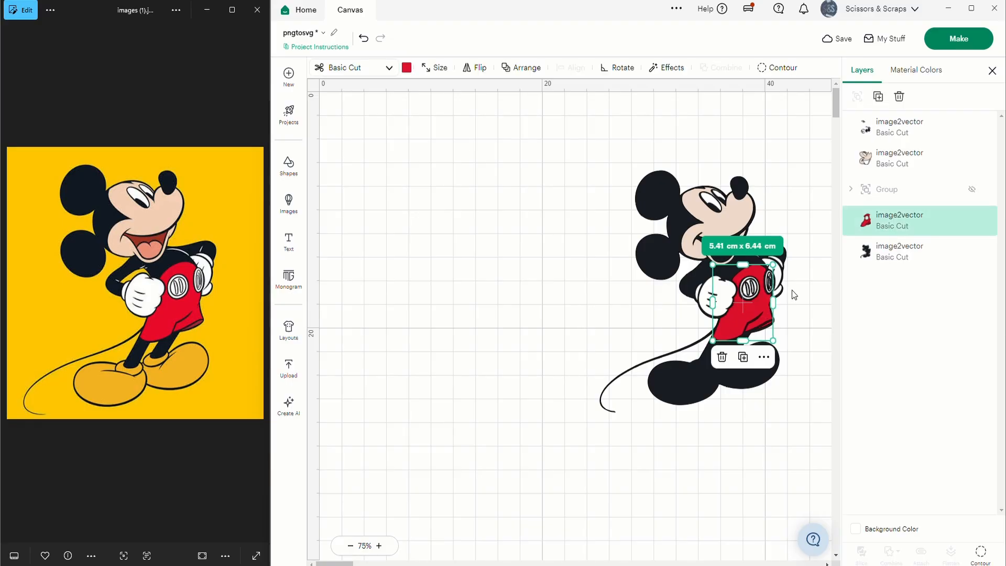
Step: Duplicate the red shorts and use Contour on the copy to show both shoes and hide the shorts
{"action": "left_click", "coordinate": [744, 357]}
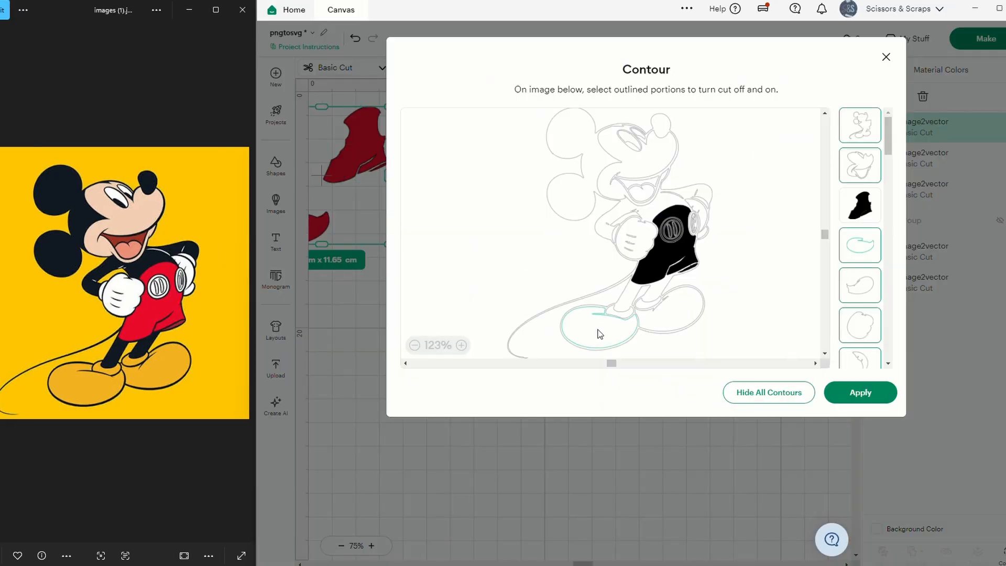
{"action": "left_click", "coordinate": [598, 332]}
{"action": "left_click", "coordinate": [668, 286]}
{"action": "left_click", "coordinate": [695, 269]}
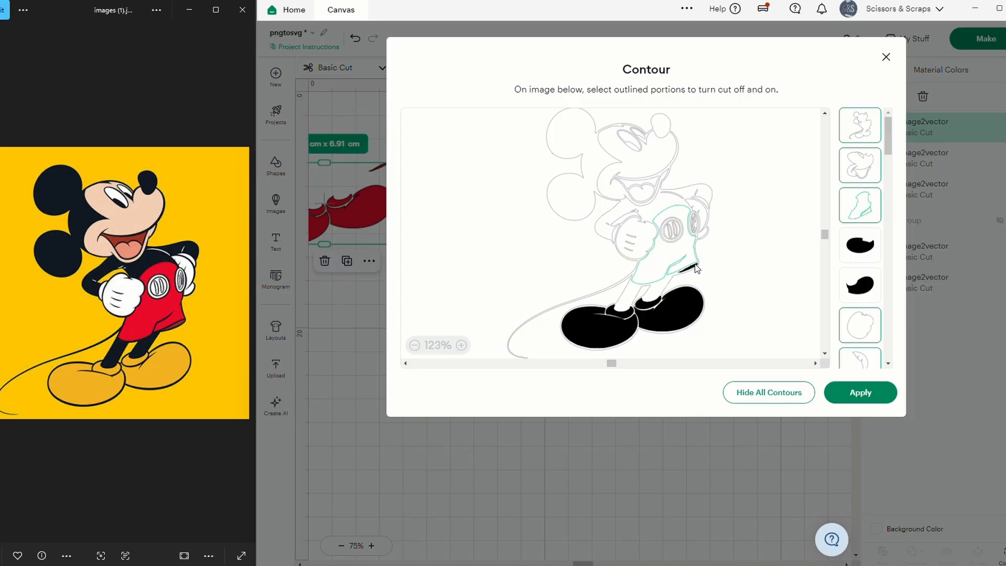
{"action": "left_click", "coordinate": [860, 392]}
Step: Position the shoes on the silhouette's feet and colour them yellow
{"action": "left_click_drag", "start_coordinate": [367, 199], "coordinate": [762, 366]}
{"action": "left_click", "coordinate": [401, 67]}
{"action": "left_click", "coordinate": [455, 113]}
{"action": "left_click", "coordinate": [753, 372]}
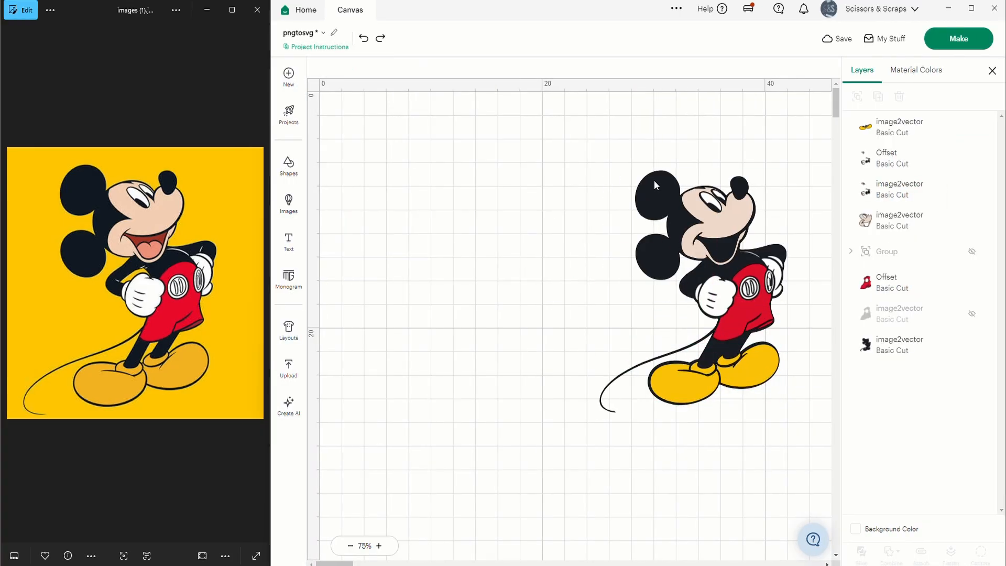
Step: Use Contour on the black silhouette to cut out the gap between the legs
{"action": "left_click", "coordinate": [918, 345]}
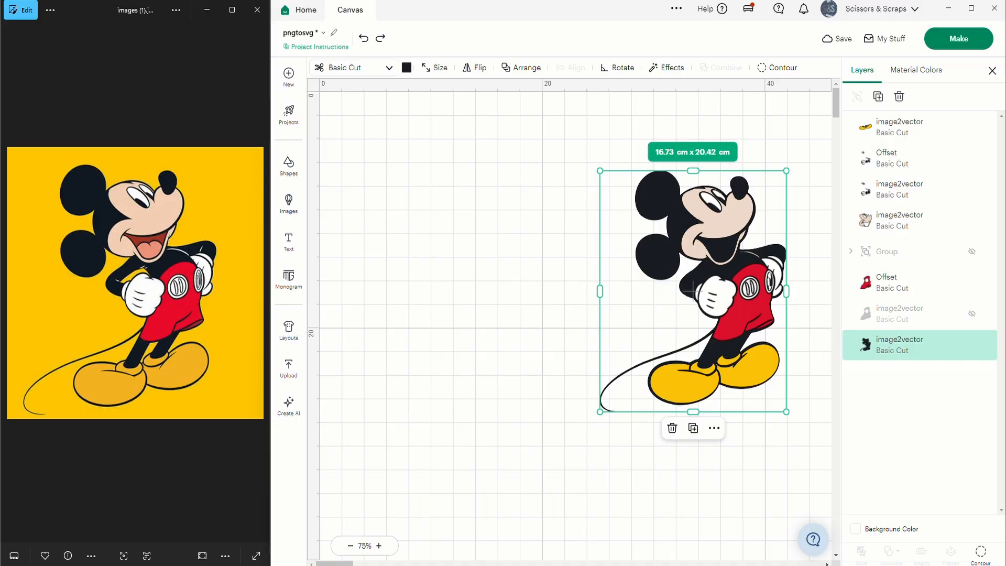
{"action": "left_click", "coordinate": [981, 554]}
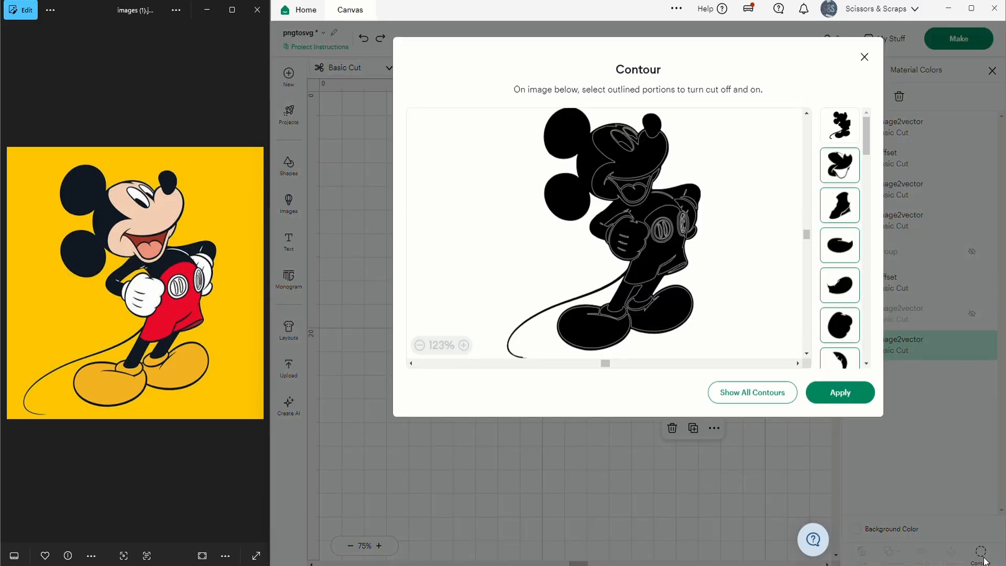
{"action": "left_click", "coordinate": [634, 294]}
{"action": "left_click", "coordinate": [826, 400]}
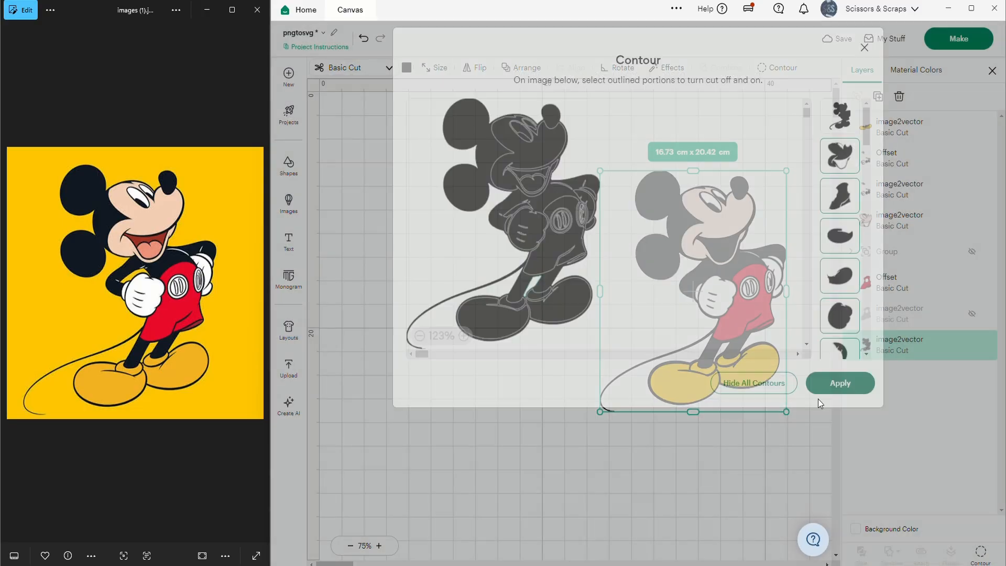
Step: Copy and paste the beige face and use Contour on the copy to show only the mouth, hiding the face and eye
{"action": "left_click", "coordinate": [714, 224]}
{"action": "key", "text": "ctrl+c"}
{"action": "key", "text": "ctrl+v"}
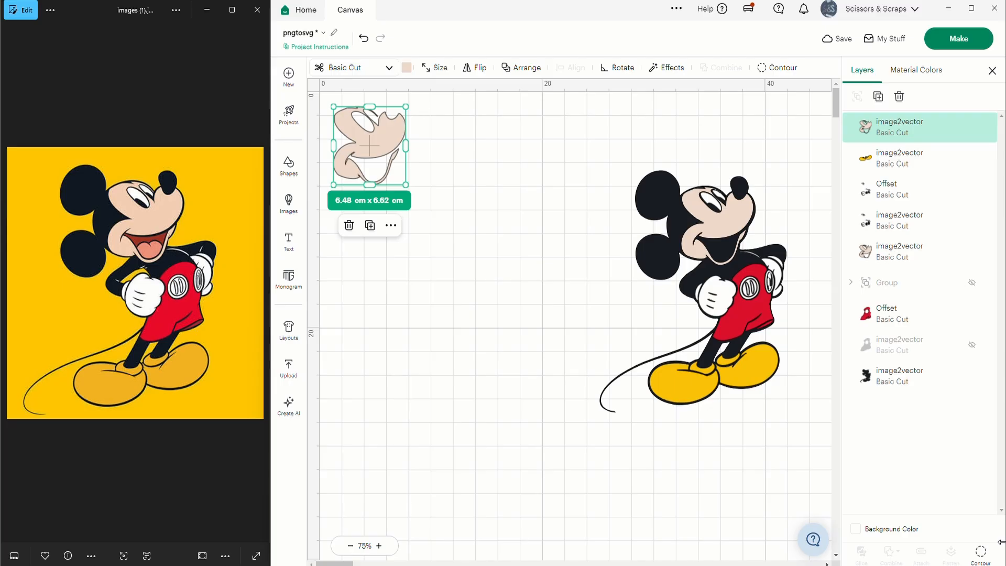
{"action": "left_click", "coordinate": [981, 553]}
{"action": "left_click", "coordinate": [637, 193]}
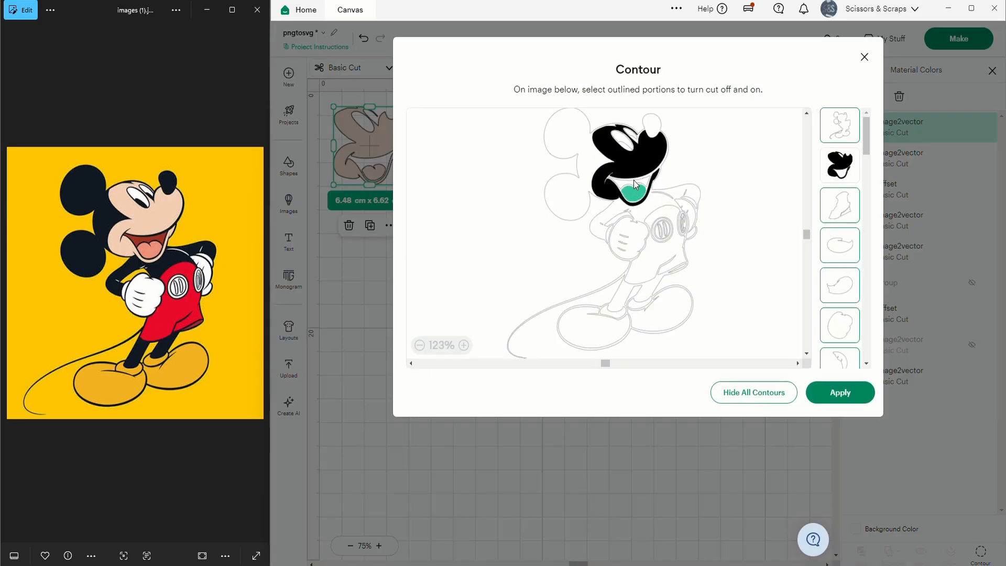
{"action": "left_click", "coordinate": [640, 183]}
{"action": "left_click", "coordinate": [637, 159]}
{"action": "left_click", "coordinate": [622, 143]}
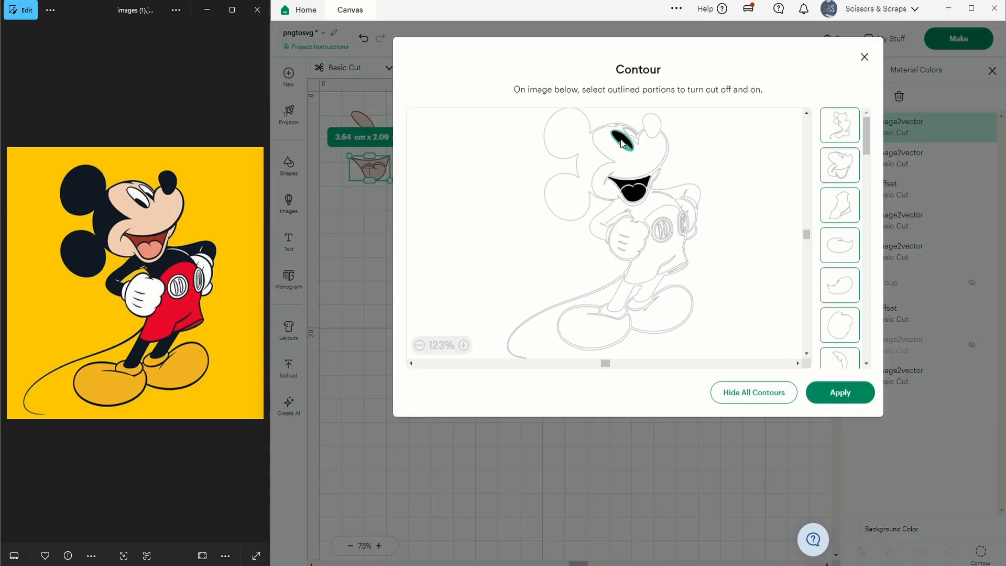
{"action": "left_click", "coordinate": [840, 392]}
Step: Colour the mouth shape light pink and position it in the face's mouth opening
{"action": "left_click", "coordinate": [407, 67]}
{"action": "left_click", "coordinate": [419, 136]}
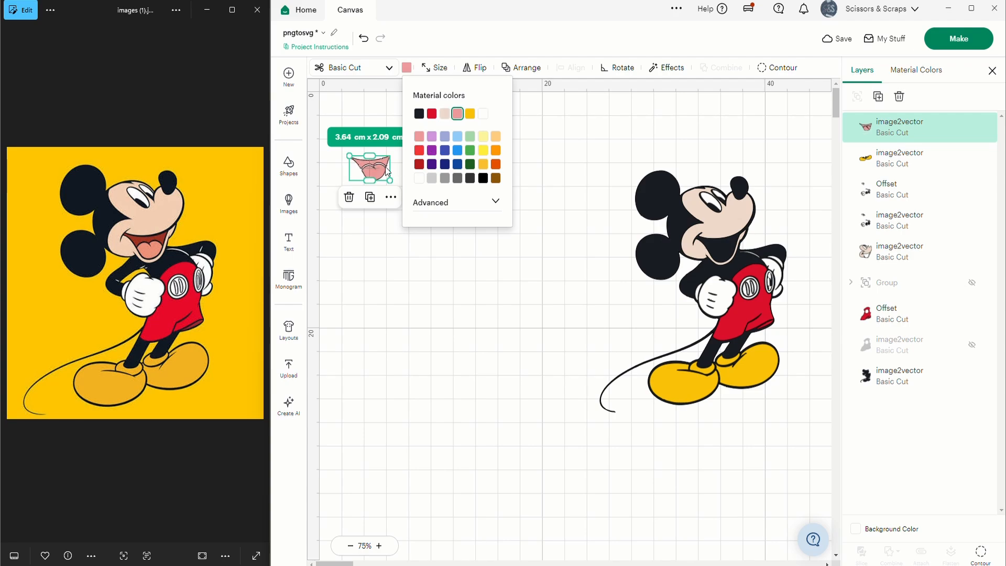
{"action": "left_click_drag", "start_coordinate": [369, 168], "coordinate": [727, 255]}
{"action": "left_click", "coordinate": [808, 215]}
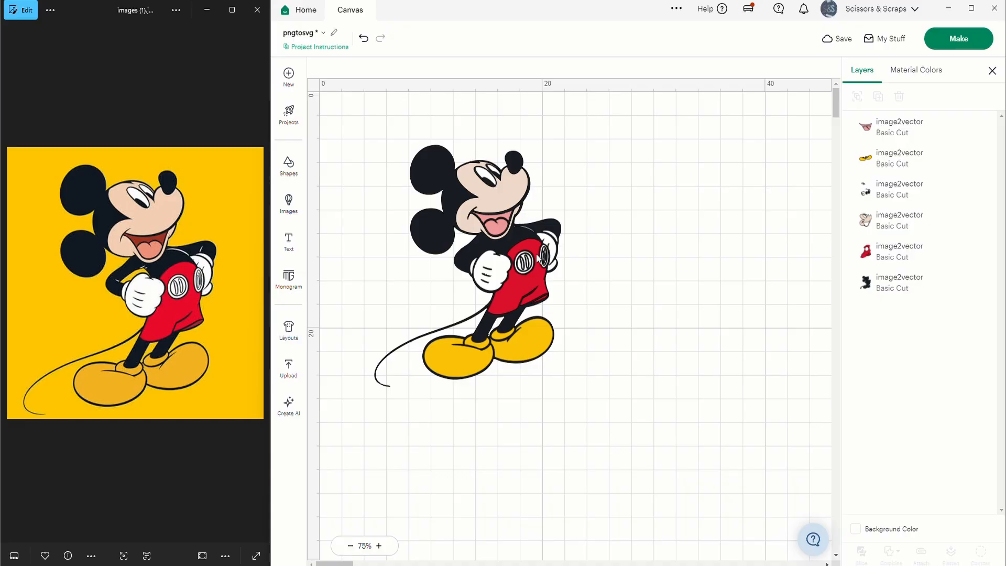
Step: Create a very thin Offset around the beige face shape by entering a custom distance
{"action": "left_click", "coordinate": [528, 162]}
{"action": "left_click", "coordinate": [667, 67]}
{"action": "left_click", "coordinate": [658, 99]}
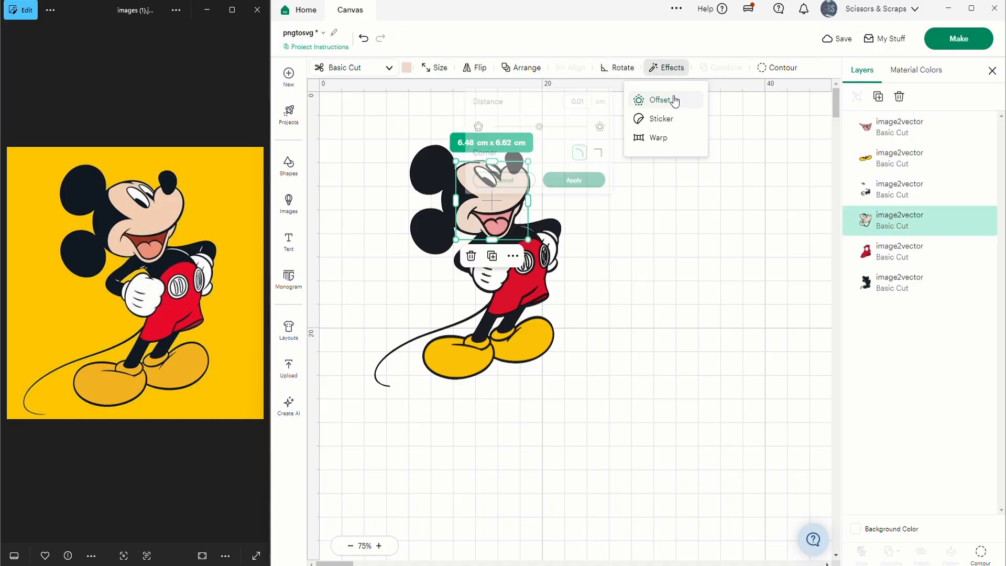
{"action": "left_click", "coordinate": [593, 98]}
{"action": "key", "text": "BackSpace"}
{"action": "key", "text": "BackSpace"}
{"action": "key", "text": "BackSpace"}
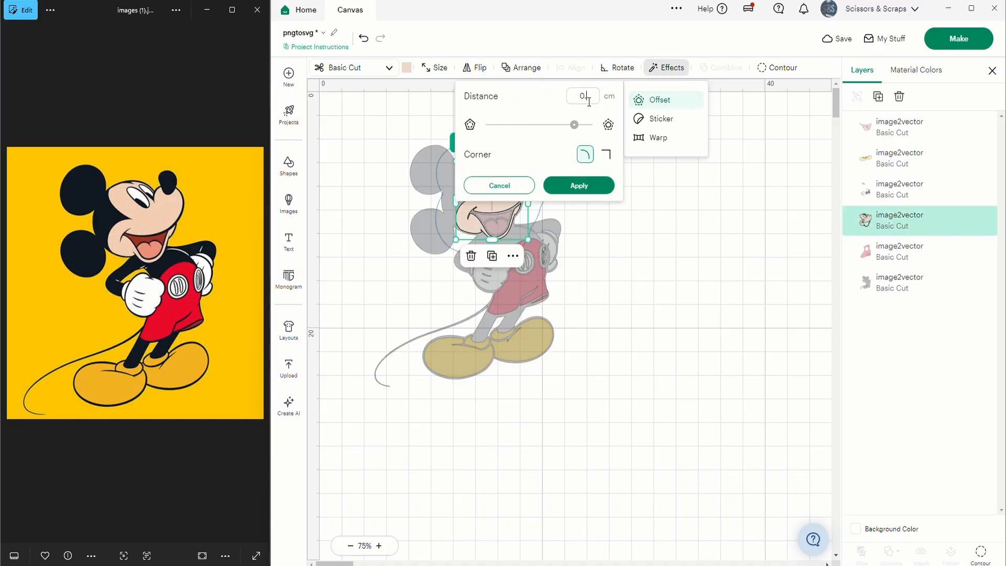
{"action": "left_click", "coordinate": [579, 186]}
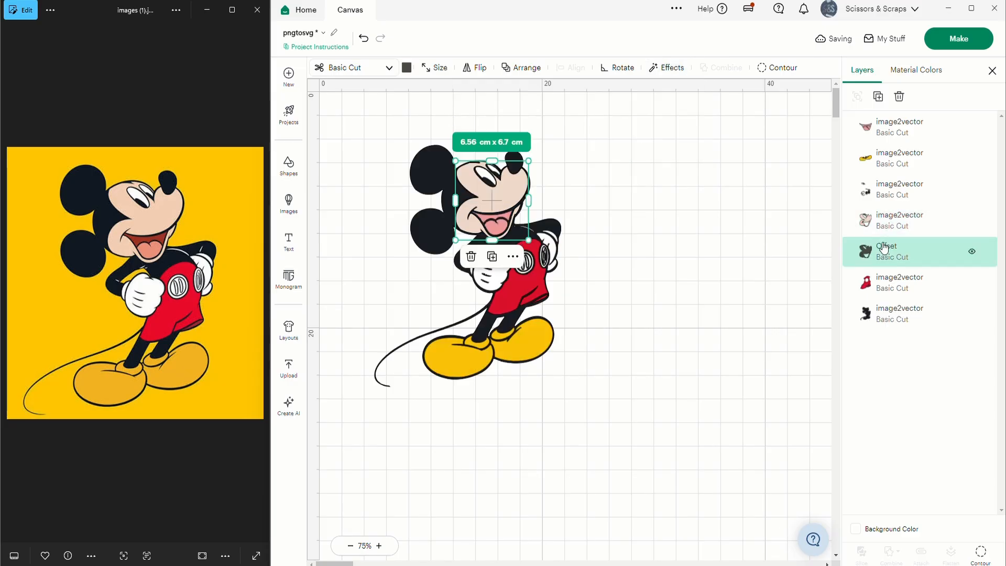
Step: Colour the face's offset layer with the beige material colour
{"action": "left_click", "coordinate": [408, 68]}
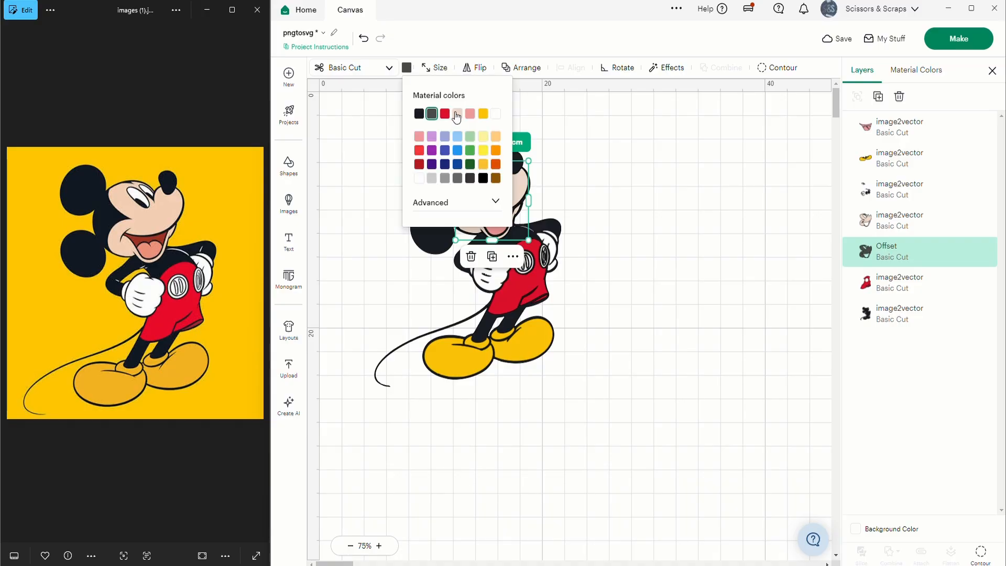
{"action": "left_click", "coordinate": [459, 116]}
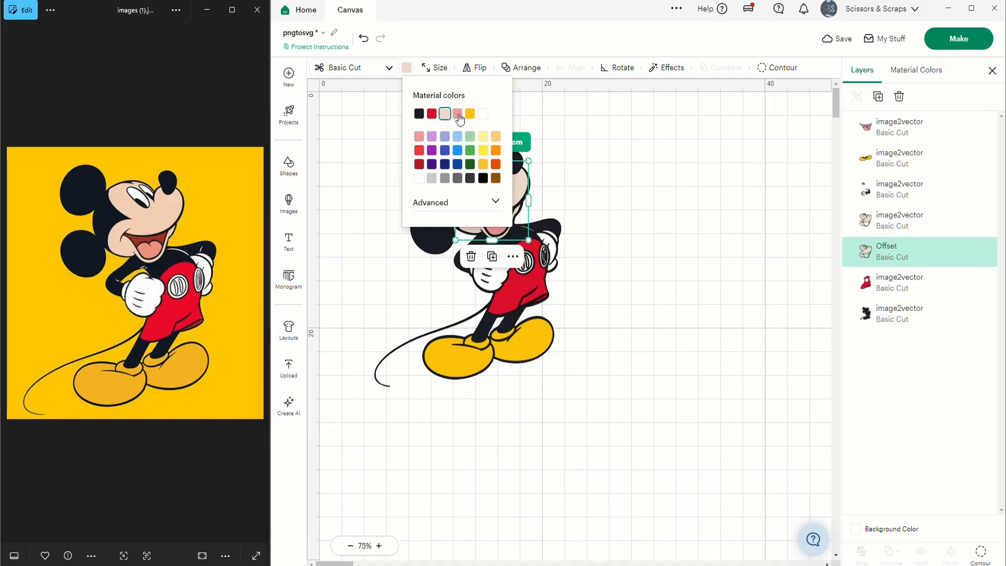
{"action": "left_click", "coordinate": [733, 222]}
Step: Move the offset layer above the original face layer and hide the original face
{"action": "left_click_drag", "start_coordinate": [888, 257], "coordinate": [885, 216]}
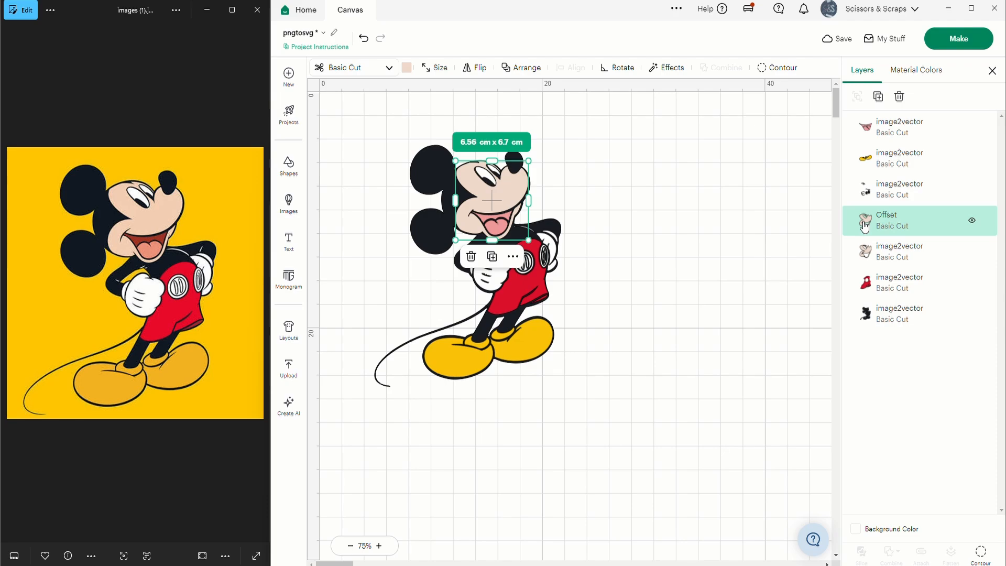
{"action": "left_click", "coordinate": [739, 225]}
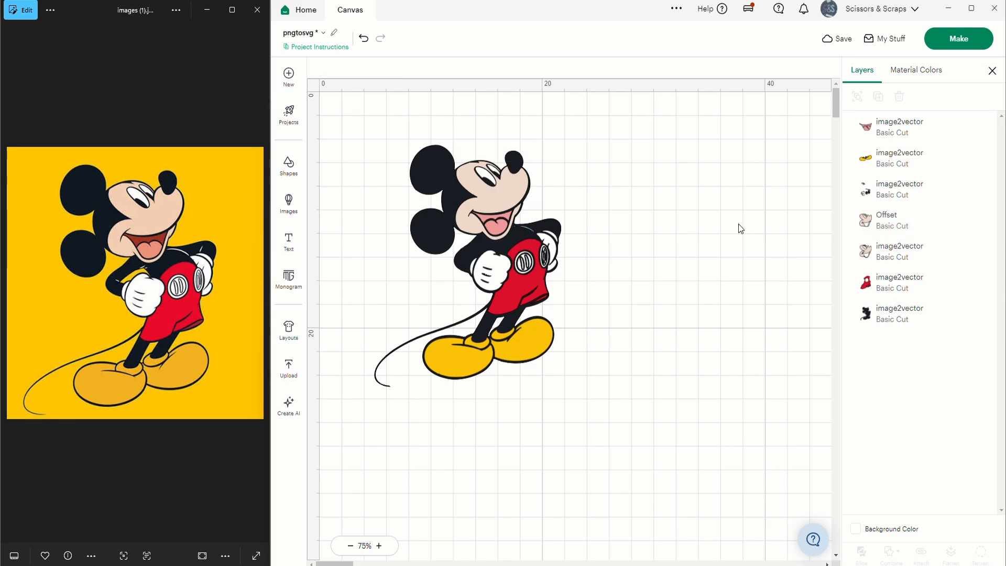
{"action": "left_click", "coordinate": [972, 252]}
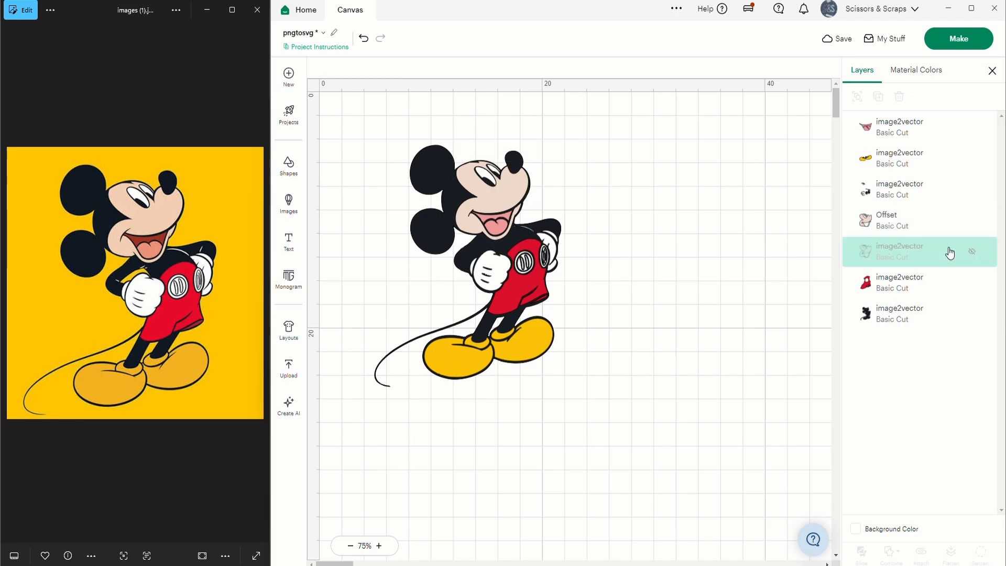
Step: Create a 0.04 cm Offset around the pink mouth shape
{"action": "left_click", "coordinate": [892, 133]}
{"action": "left_click", "coordinate": [667, 67]}
{"action": "left_click", "coordinate": [659, 100]}
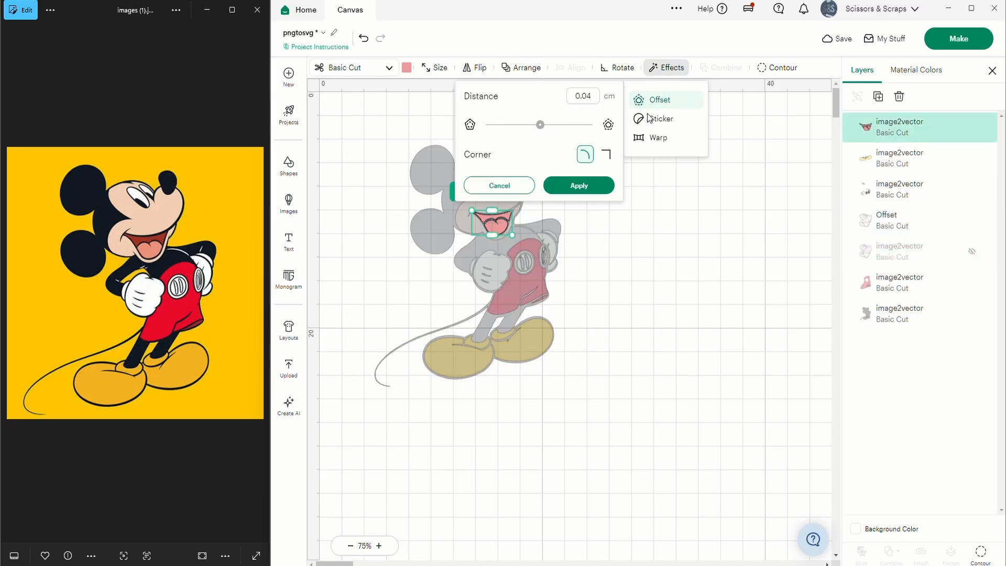
{"action": "left_click", "coordinate": [580, 186]}
Step: Colour the mouth's offset light pink and use it in place of the original, stacking it above and hiding the original mouth layer
{"action": "left_click", "coordinate": [407, 67]}
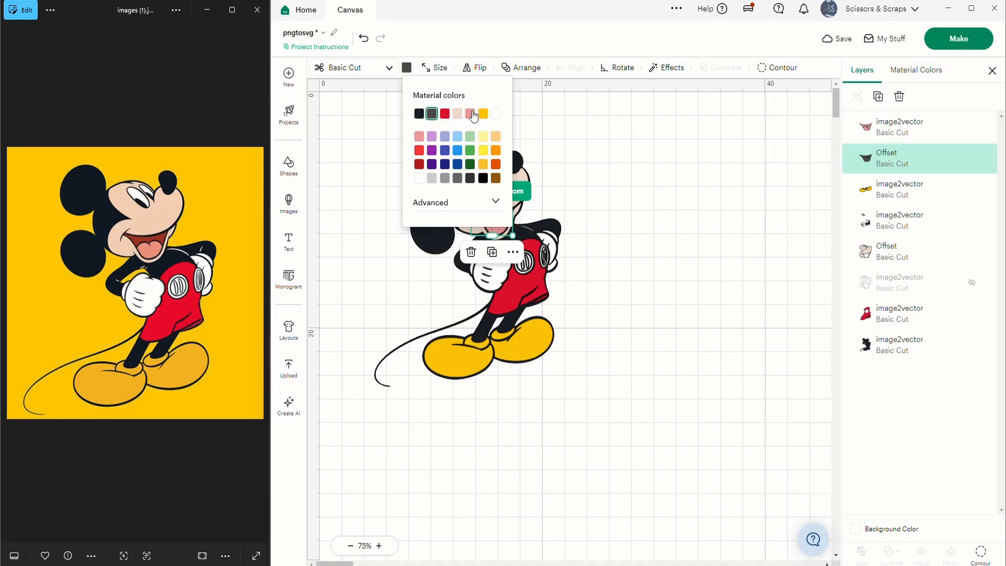
{"action": "left_click", "coordinate": [471, 114]}
{"action": "left_click_drag", "start_coordinate": [896, 159], "coordinate": [903, 121]}
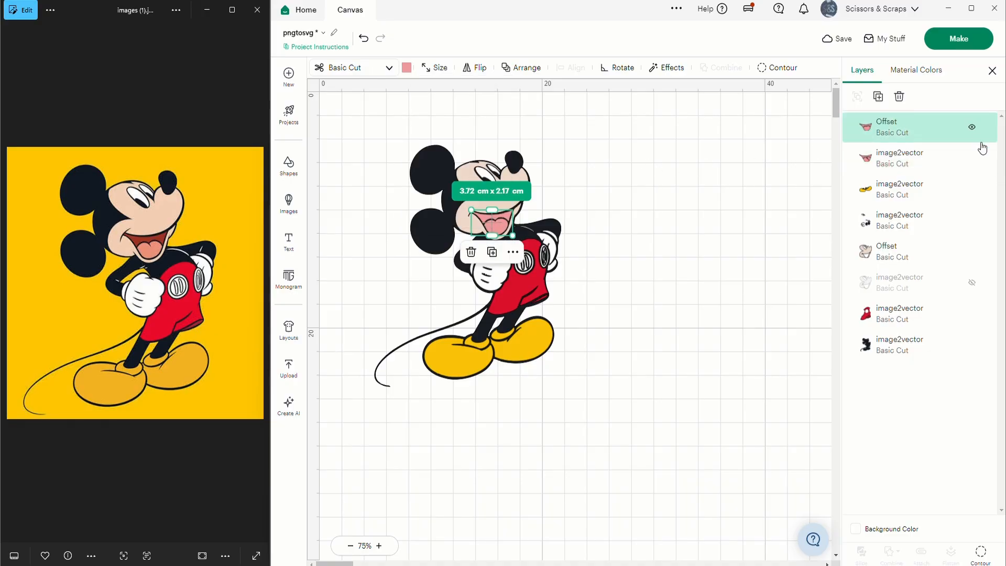
{"action": "left_click", "coordinate": [972, 158]}
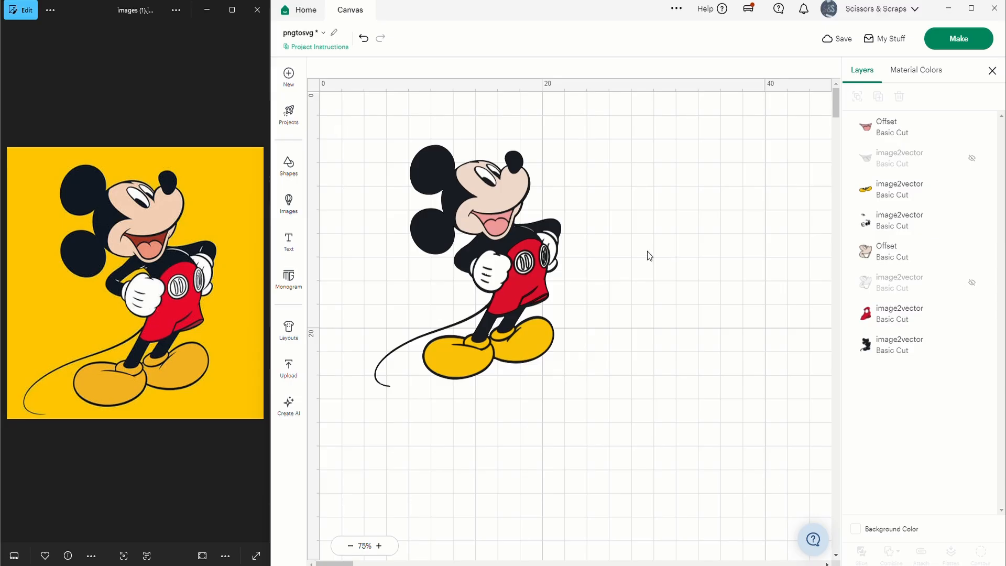
Step: Create a 0.04 cm Offset around the red shorts shape
{"action": "left_click", "coordinate": [532, 277]}
{"action": "left_click", "coordinate": [668, 67]}
{"action": "left_click", "coordinate": [659, 100]}
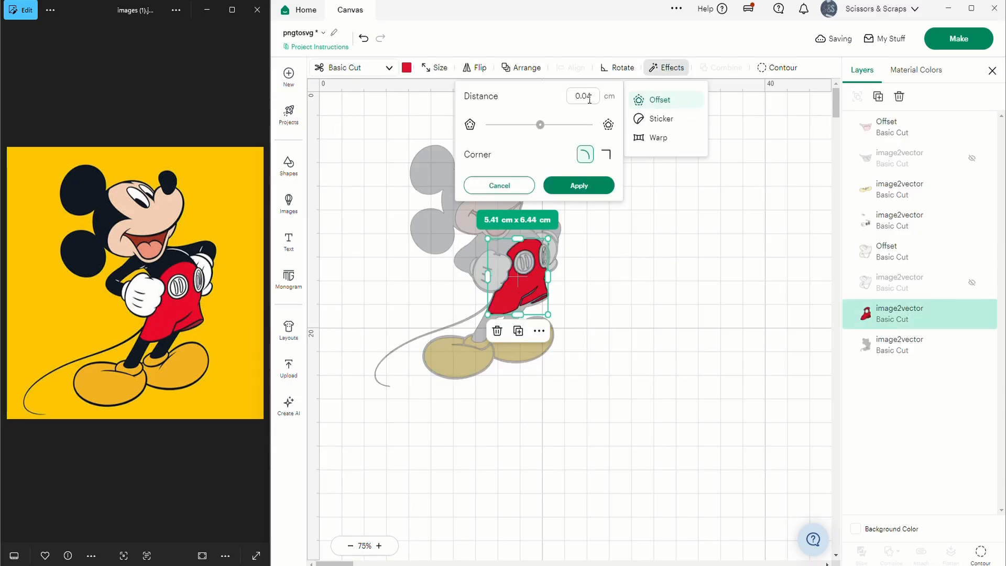
{"action": "left_click", "coordinate": [587, 187]}
Step: Colour the shorts' offset red and stack it above the original shorts layer, which is hidden
{"action": "left_click", "coordinate": [407, 68]}
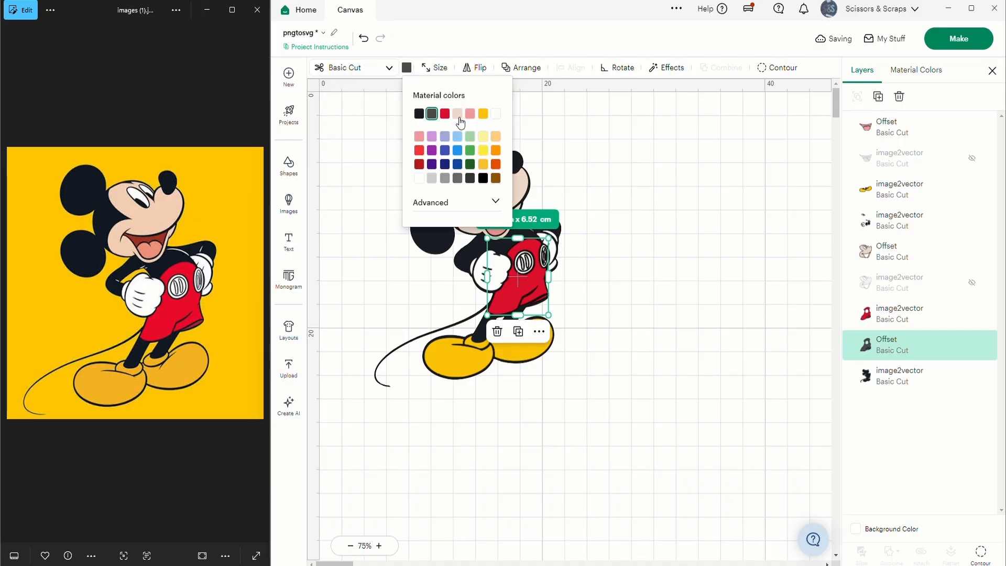
{"action": "left_click", "coordinate": [444, 115]}
{"action": "left_click_drag", "start_coordinate": [901, 344], "coordinate": [903, 314]}
Step: Create a 0.04 cm Offset around the yellow shoes shape
{"action": "left_click", "coordinate": [901, 189]}
{"action": "left_click", "coordinate": [666, 68]}
{"action": "left_click", "coordinate": [676, 99]}
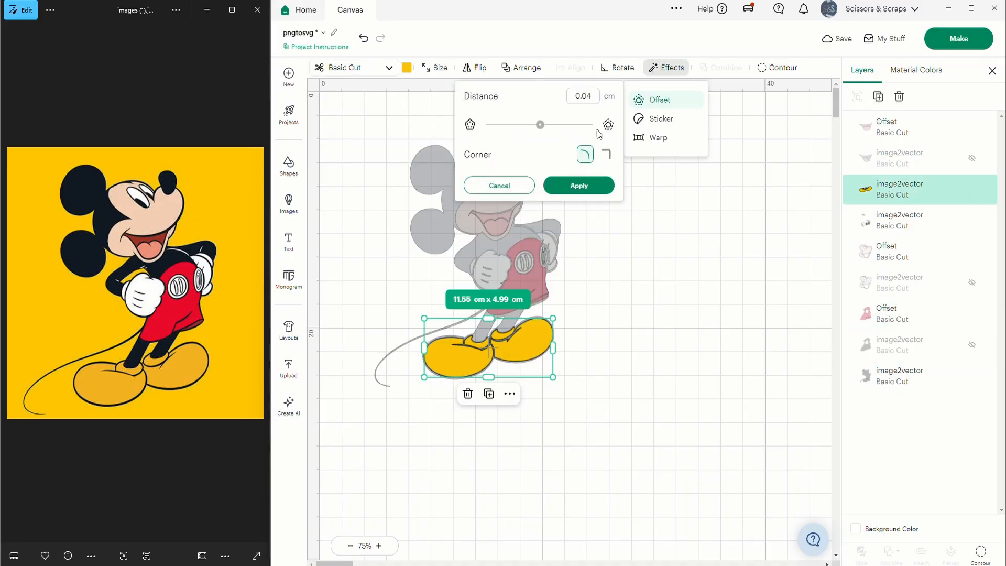
{"action": "left_click", "coordinate": [578, 187]}
Step: Colour the shoes' offset yellow and stack it above the original shoes layer, hiding that original
{"action": "left_click", "coordinate": [407, 68]}
{"action": "left_click", "coordinate": [469, 114]}
{"action": "left_click_drag", "start_coordinate": [887, 224], "coordinate": [887, 189]}
{"action": "left_click", "coordinate": [971, 221]}
Step: Try replacing the white eyes-and-gloves layer with a white Offset stacked above the hidden original
{"action": "left_click", "coordinate": [902, 252]}
{"action": "left_click", "coordinate": [666, 67]}
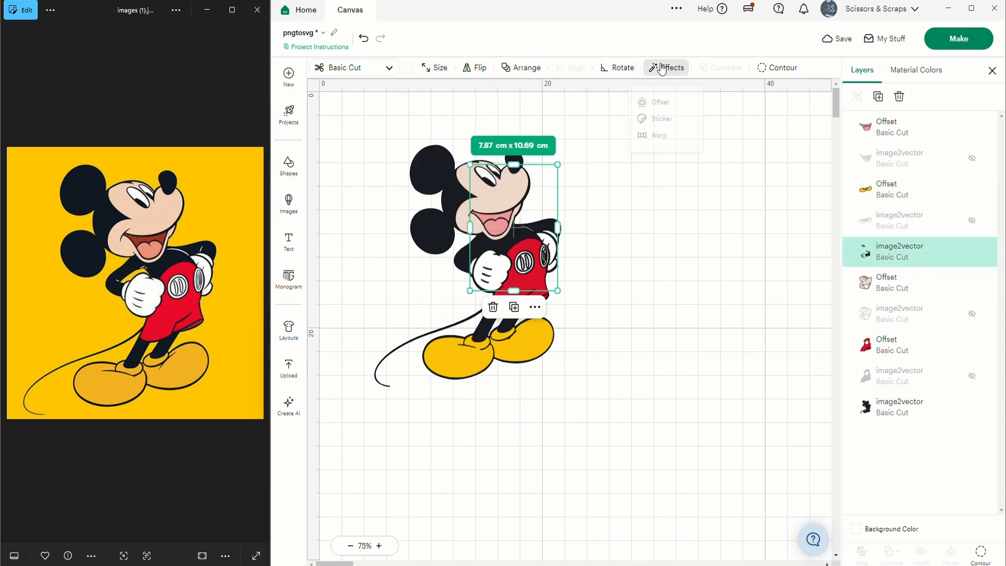
{"action": "left_click", "coordinate": [660, 100]}
{"action": "left_click", "coordinate": [579, 186]}
{"action": "left_click", "coordinate": [407, 68]}
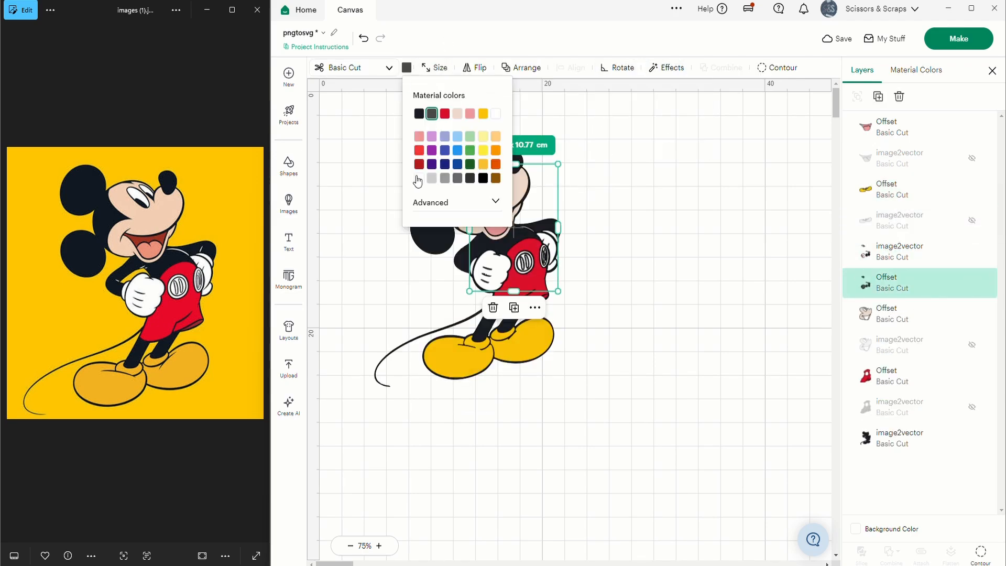
{"action": "left_click_drag", "start_coordinate": [912, 285], "coordinate": [899, 245]}
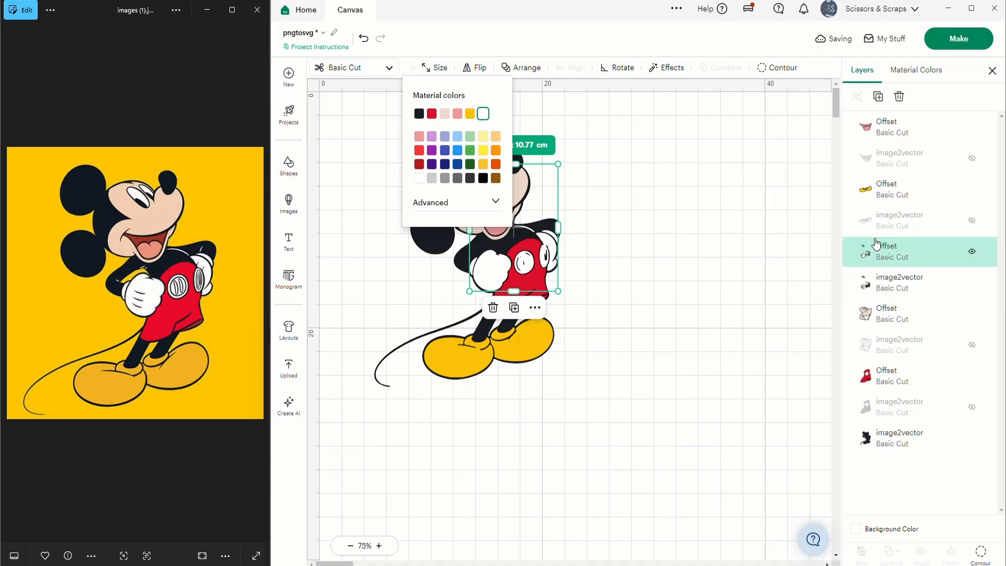
{"action": "left_click", "coordinate": [975, 286]}
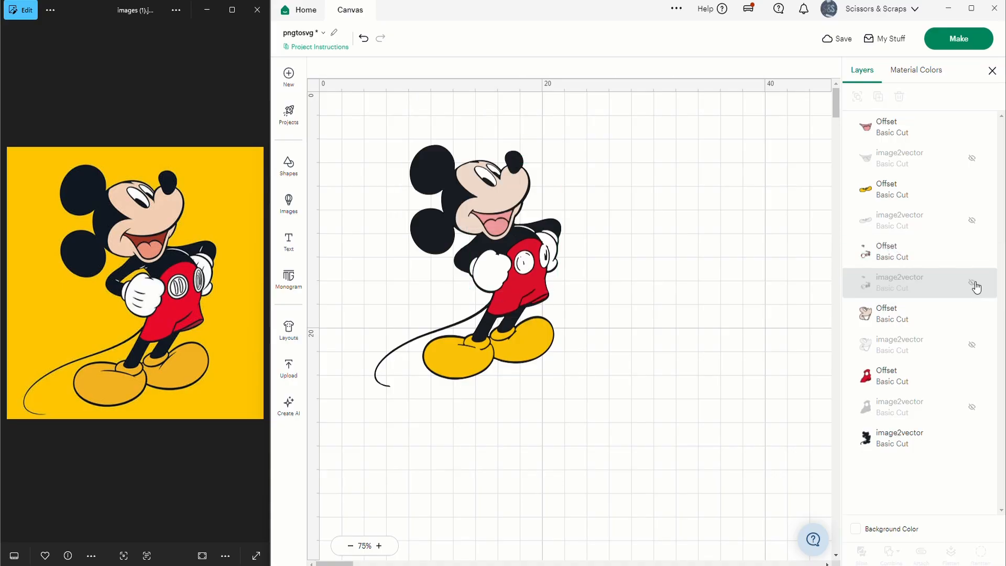
Step: Delete the white offset layer and show the original white eyes-and-gloves layer again
{"action": "left_click", "coordinate": [903, 265]}
{"action": "key", "text": "Delete"}
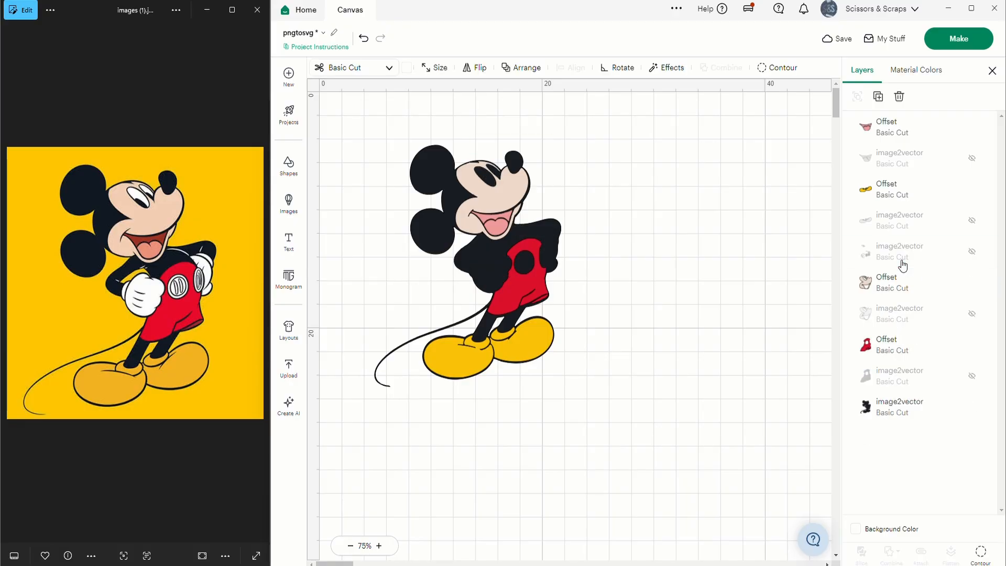
{"action": "left_click", "coordinate": [972, 255]}
Step: Create a thinner 0.02 cm Offset around the white eyes-and-gloves layer
{"action": "left_click", "coordinate": [966, 263]}
{"action": "left_click", "coordinate": [668, 68]}
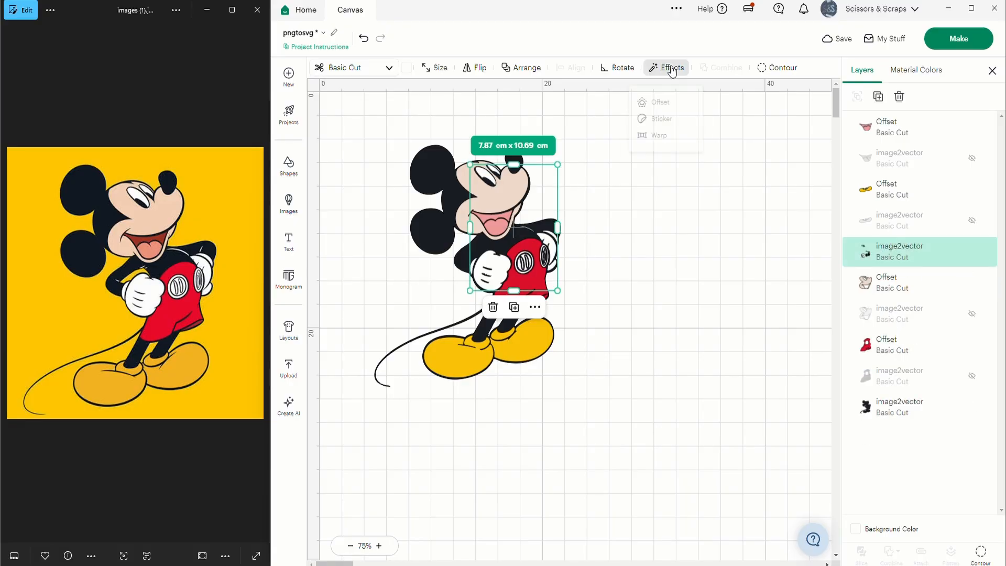
{"action": "left_click", "coordinate": [656, 100]}
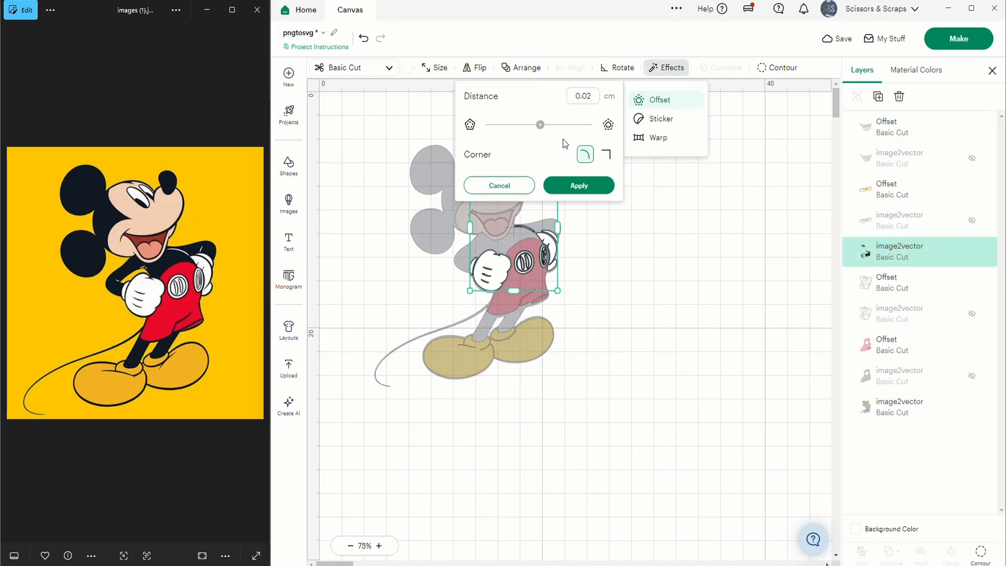
{"action": "left_click", "coordinate": [577, 186]}
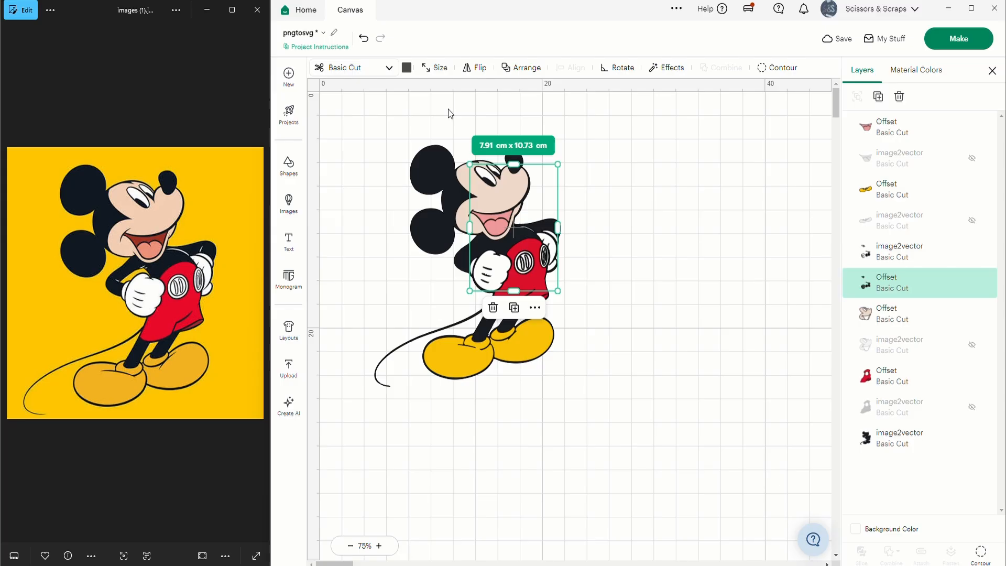
Step: Colour the 0.02 cm offset white and stack it above the original white eyes-and-gloves layer
{"action": "left_click", "coordinate": [407, 67]}
{"action": "left_click", "coordinate": [419, 178]}
{"action": "left_click_drag", "start_coordinate": [862, 283], "coordinate": [884, 247]}
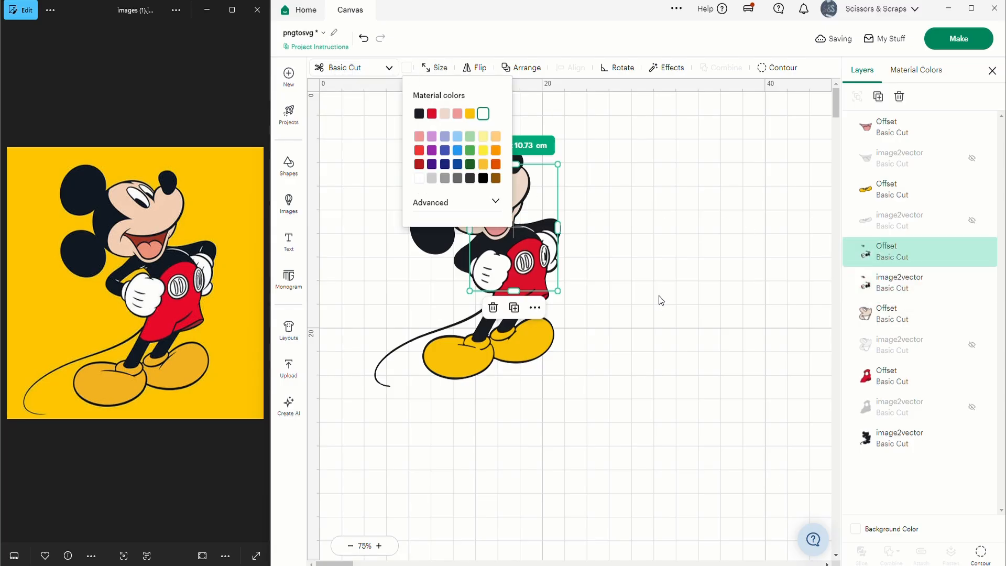
{"action": "left_click", "coordinate": [978, 284]}
{"action": "left_click", "coordinate": [668, 394]}
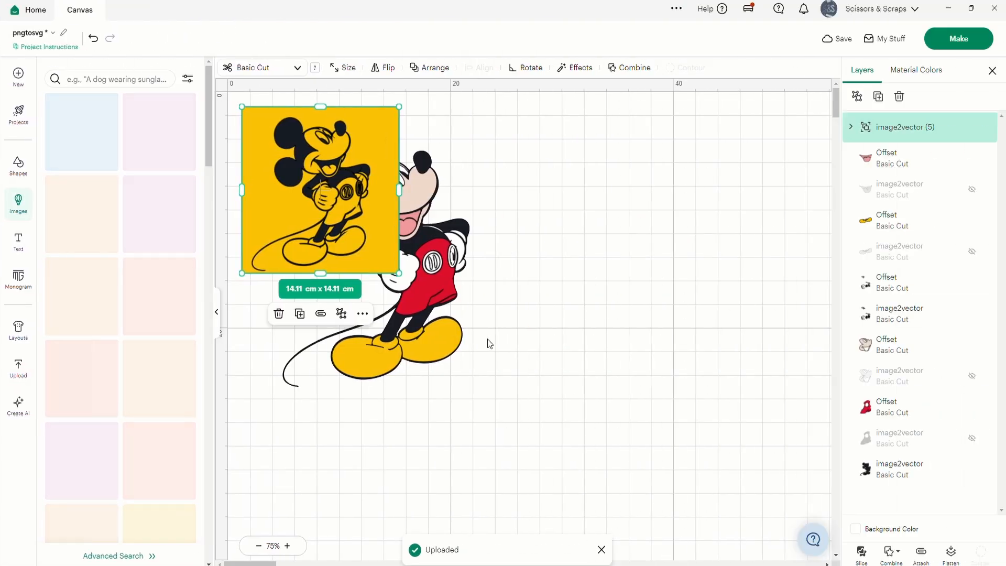
Step: Enlarge the uploaded two-colour image2vector (5) to about 26.91 cm square and place it beside the layered character
{"action": "left_click_drag", "start_coordinate": [400, 274], "coordinate": [539, 420]}
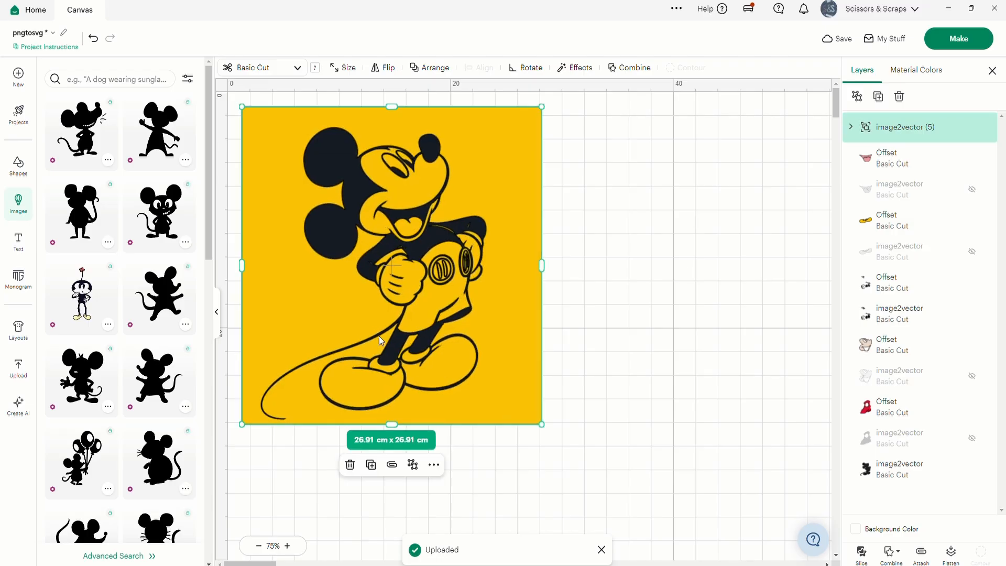
{"action": "left_click_drag", "start_coordinate": [330, 288], "coordinate": [588, 318]}
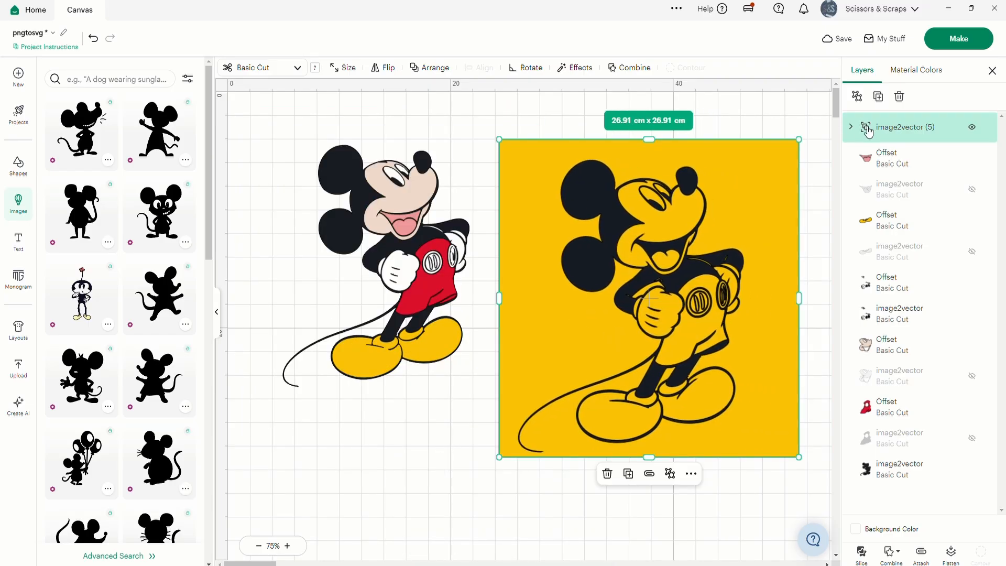
Step: Ungroup image2vector (5) and delete its yellow background layer
{"action": "left_click", "coordinate": [857, 96]}
{"action": "left_click", "coordinate": [778, 174]}
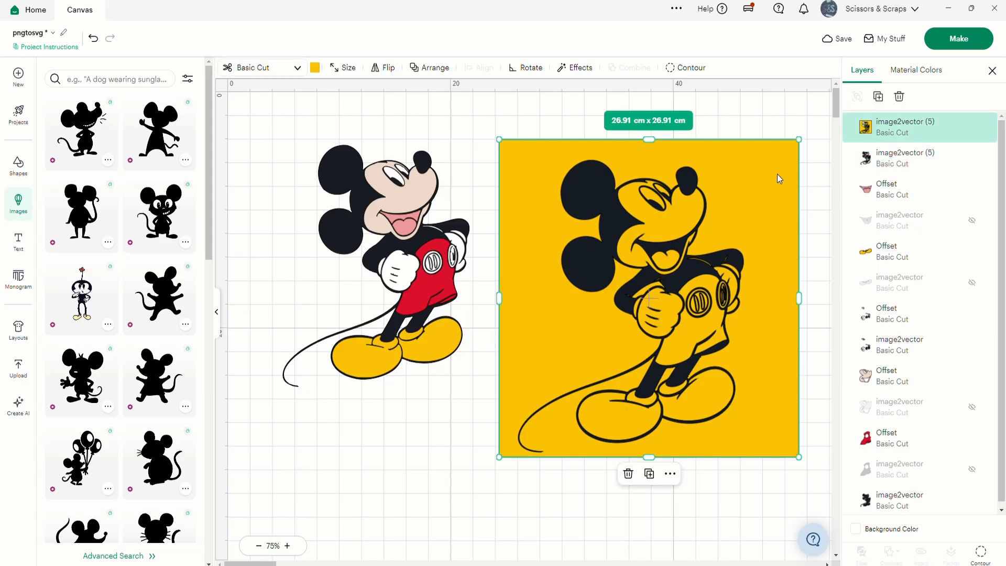
{"action": "key", "text": "Delete"}
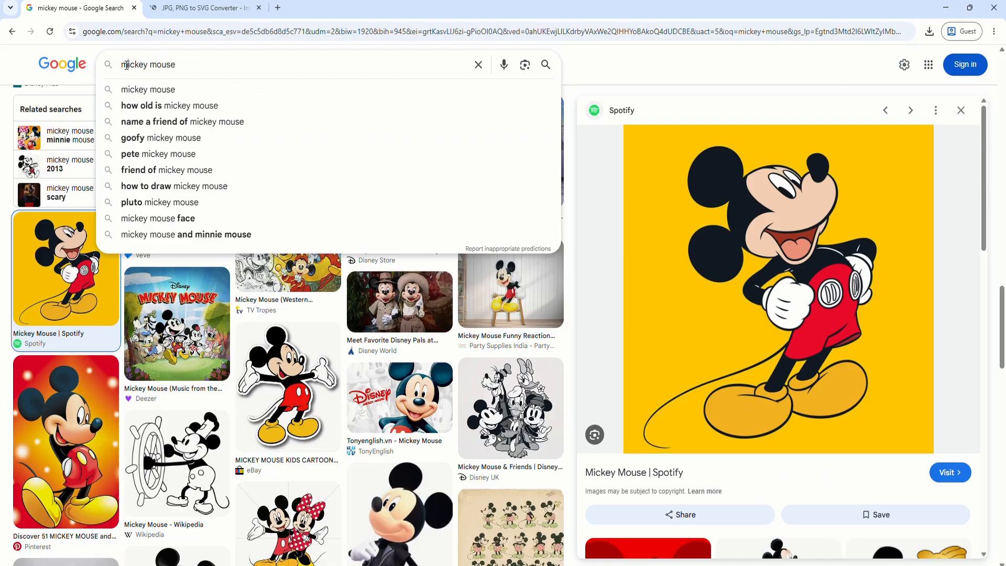
Step: Switch to the browser, search Google Images for "minnie mouse" and open the Spotify image with the yellow background
{"action": "double_click", "coordinate": [126, 65]}
{"action": "type", "text": "minnie"}
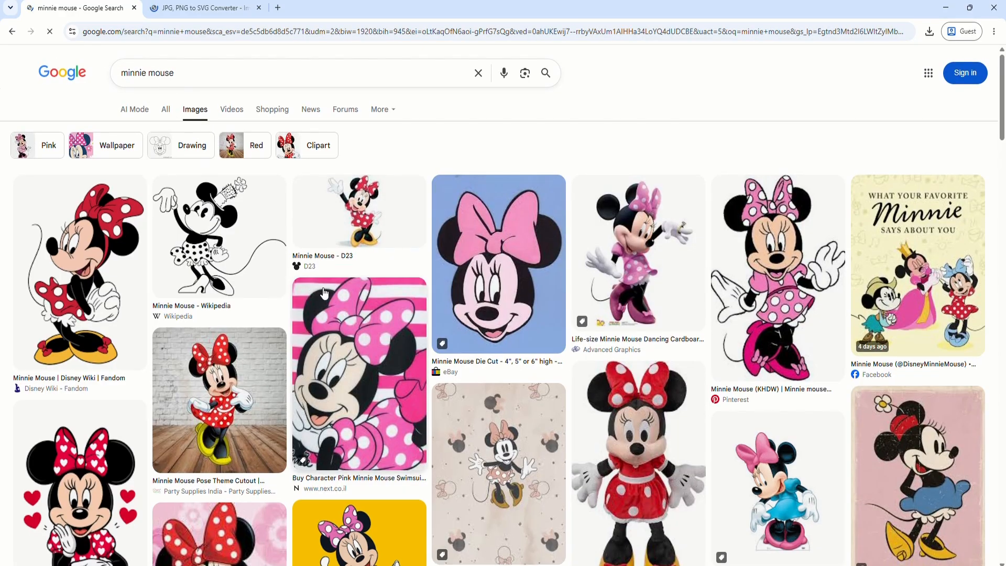
{"action": "scroll", "coordinate": [366, 262], "scroll_direction": "down", "scroll_amount": 7}
{"action": "left_click", "coordinate": [380, 251]}
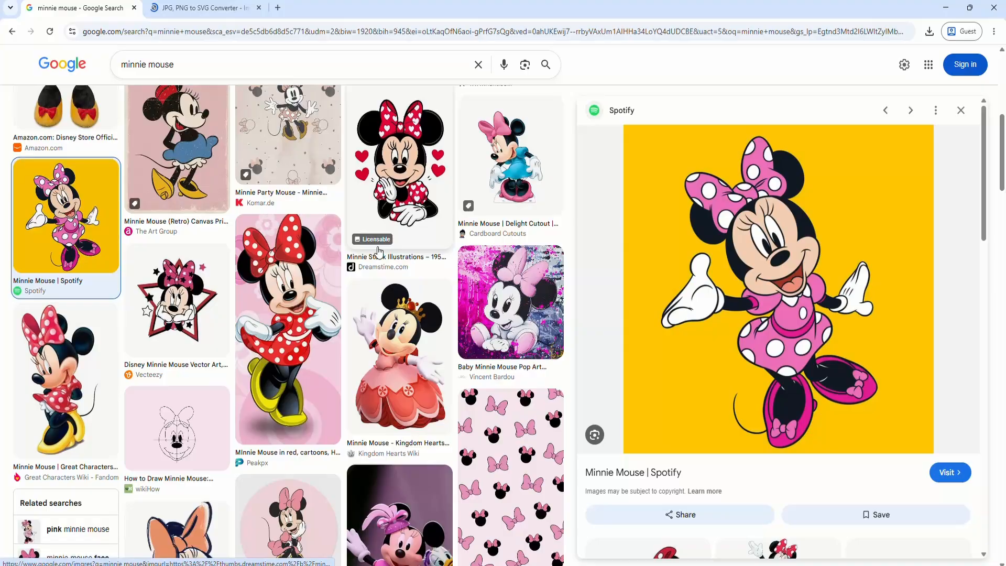
Step: Save the previewed Minnie Mouse image to the Downloads folder
{"action": "right_click", "coordinate": [739, 275]}
{"action": "left_click", "coordinate": [807, 444]}
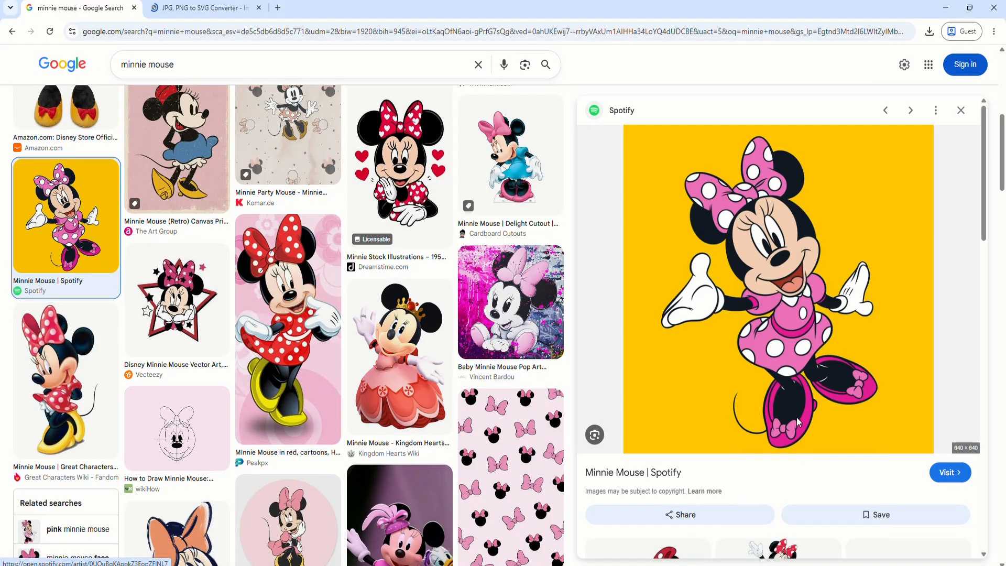
{"action": "left_click", "coordinate": [718, 404]}
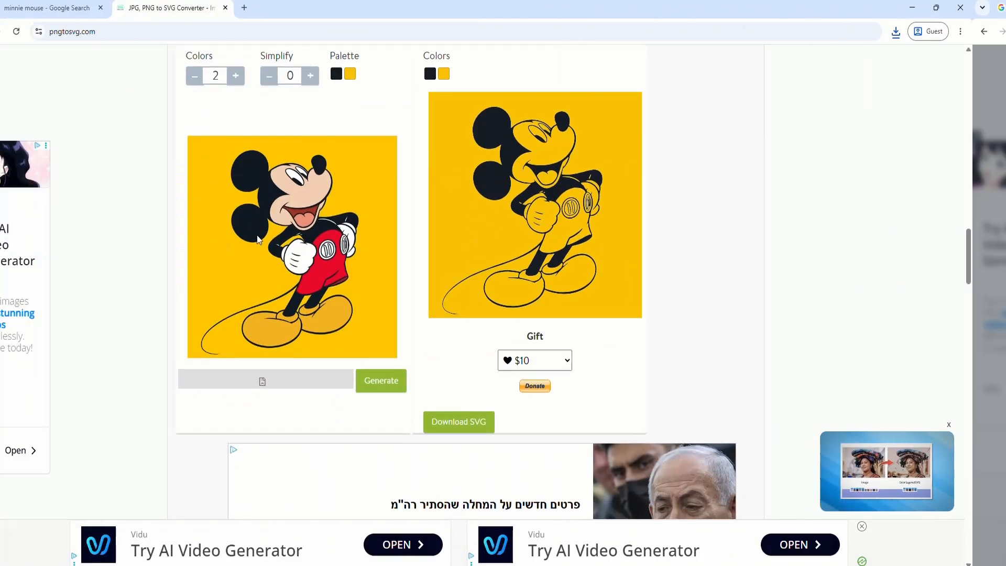
{"action": "scroll", "coordinate": [257, 234], "scroll_direction": "down", "scroll_amount": 2}
{"action": "scroll", "coordinate": [293, 265], "scroll_direction": "up", "scroll_amount": 9}
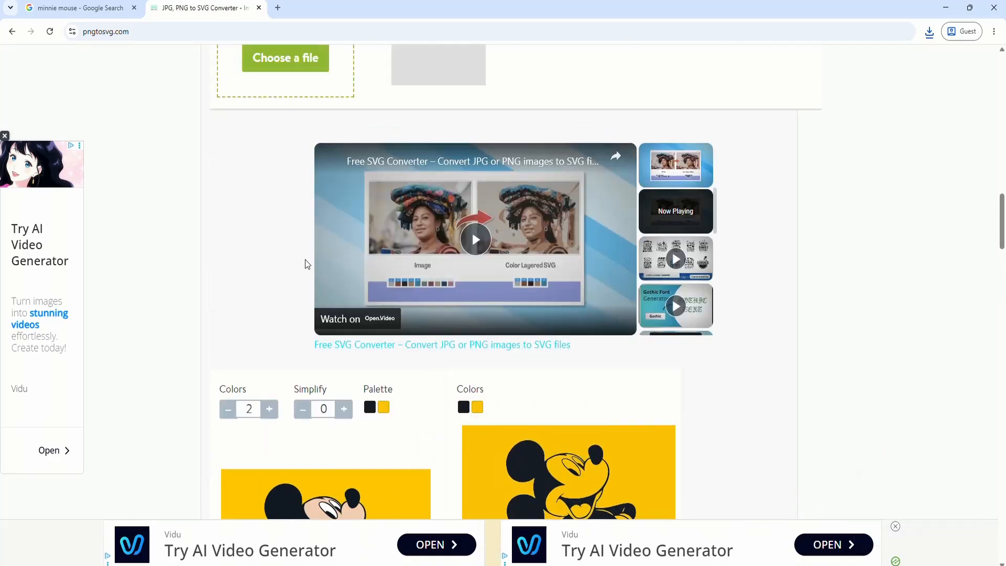
{"action": "left_click", "coordinate": [297, 108]}
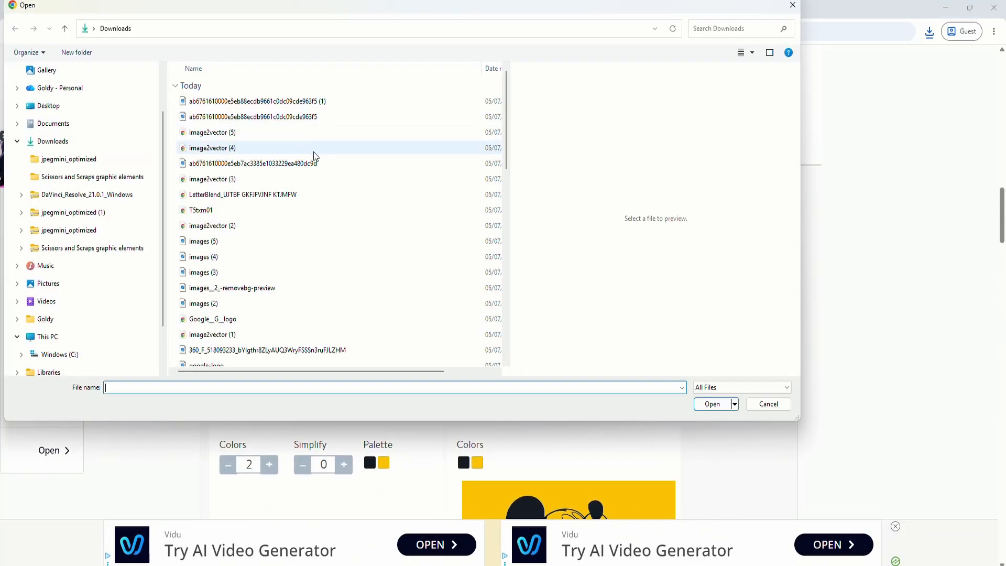
{"action": "left_click", "coordinate": [262, 101]}
{"action": "left_click", "coordinate": [710, 403]}
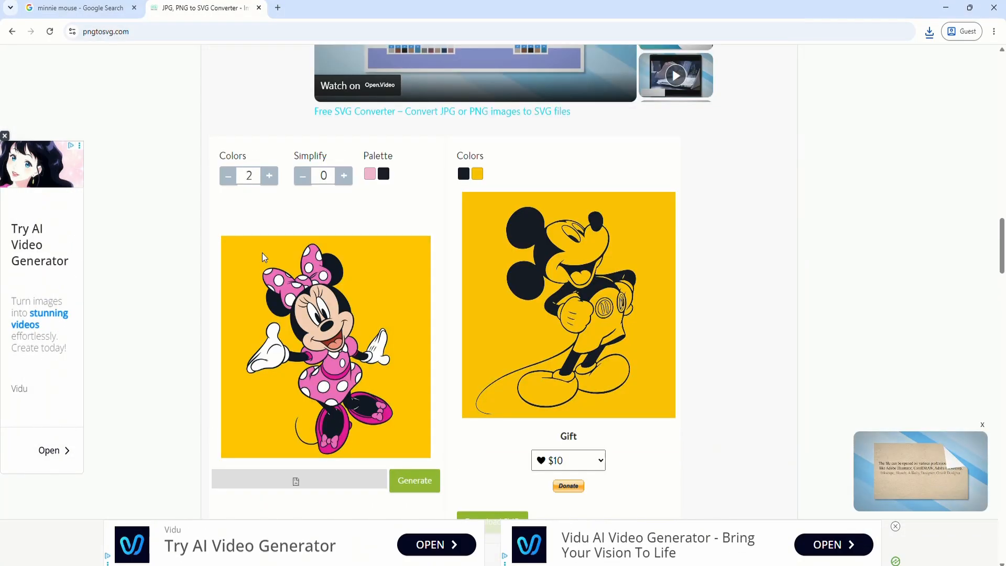
Step: Set the number of colours for the Minnie Mouse conversion to 6
{"action": "left_click", "coordinate": [269, 176]}
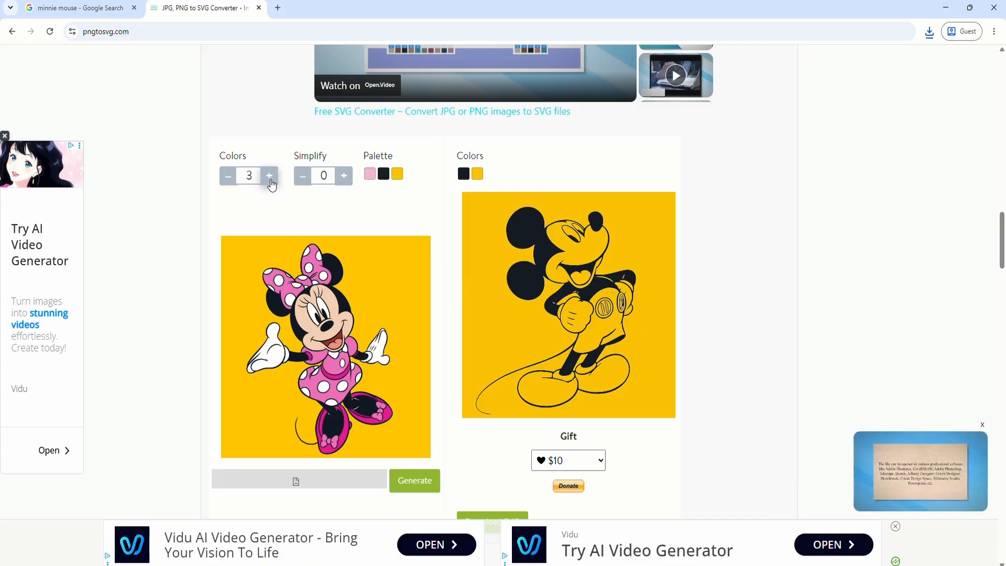
{"action": "left_click", "coordinate": [269, 176]}
{"action": "left_click", "coordinate": [269, 176]}
{"action": "left_click", "coordinate": [269, 176]}
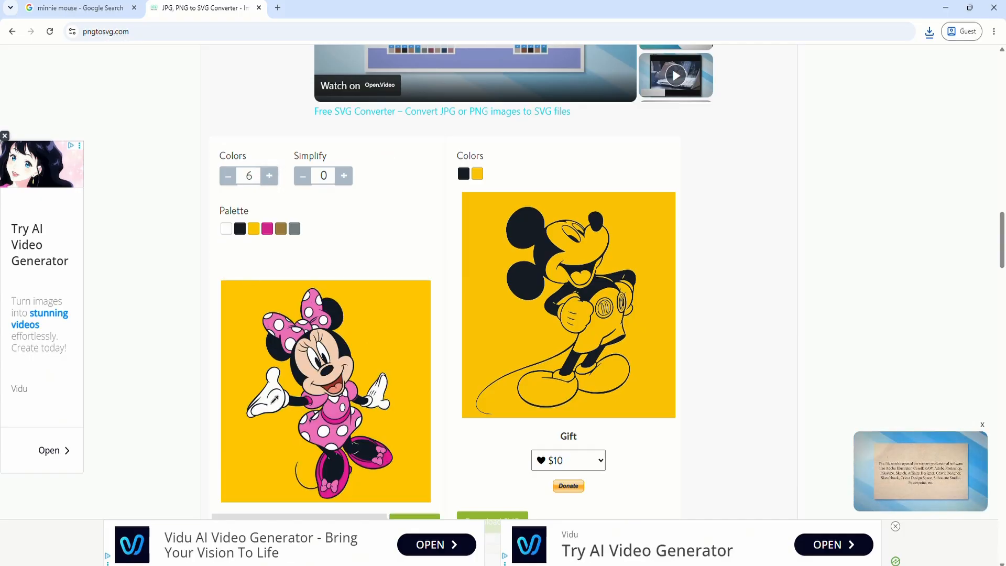
Step: Correct the palette by sampling white, dark pink, light pink and skin beige from the Minnie Mouse image, and generate the vector
{"action": "left_click", "coordinate": [272, 404]}
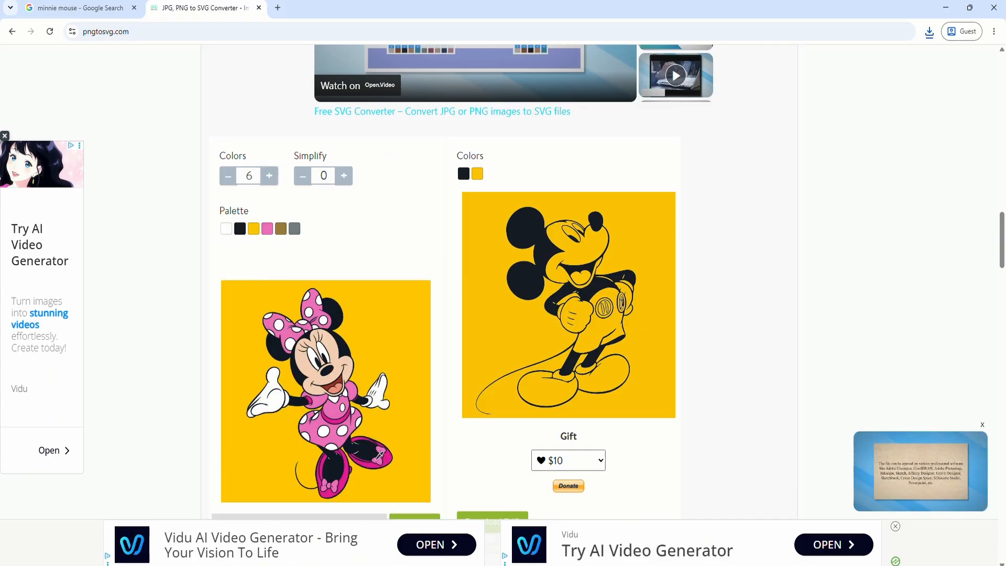
{"action": "left_click", "coordinate": [281, 231]}
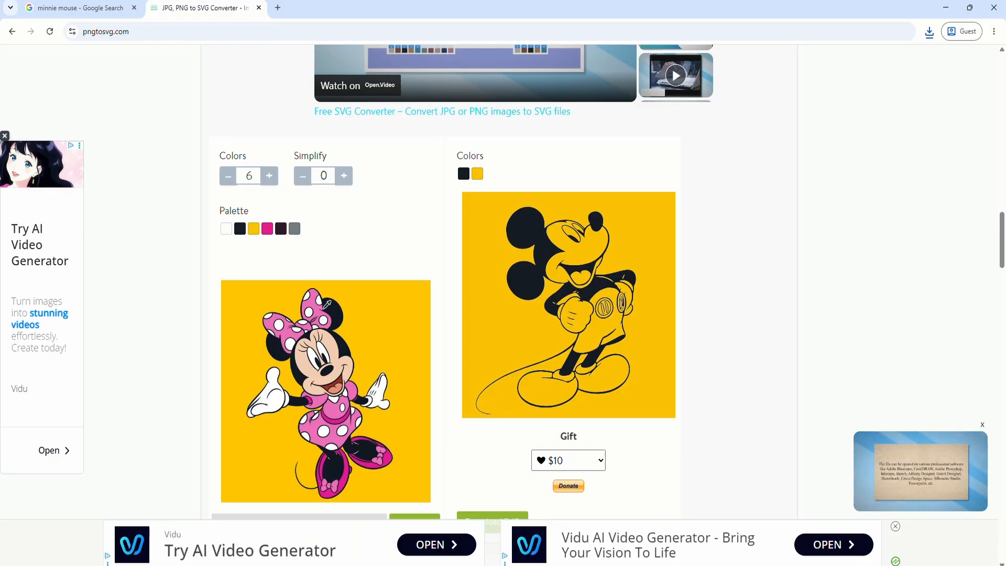
{"action": "left_click", "coordinate": [322, 304]}
{"action": "left_click", "coordinate": [293, 231]}
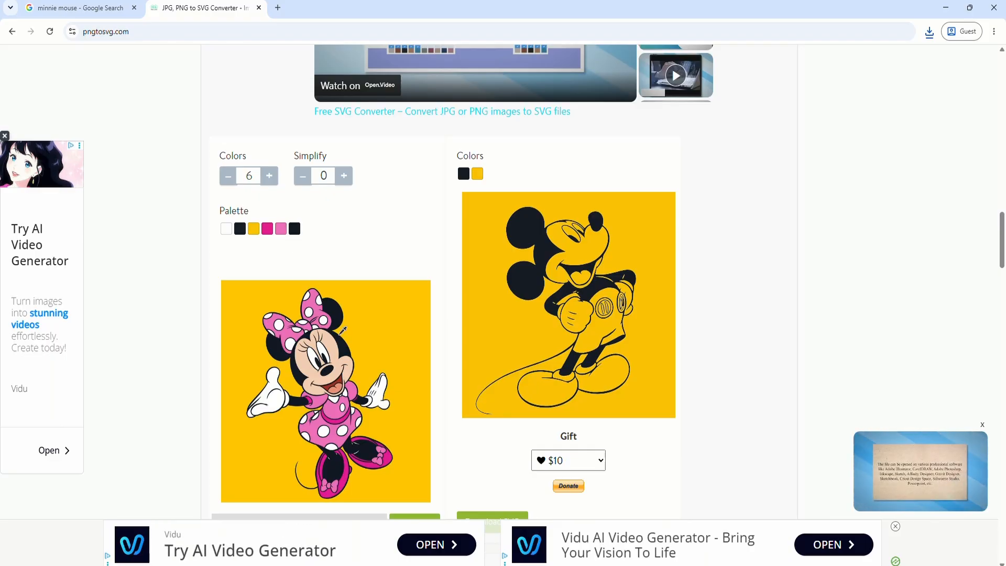
{"action": "left_click", "coordinate": [336, 342]}
{"action": "scroll", "coordinate": [355, 327], "scroll_direction": "down", "scroll_amount": 1}
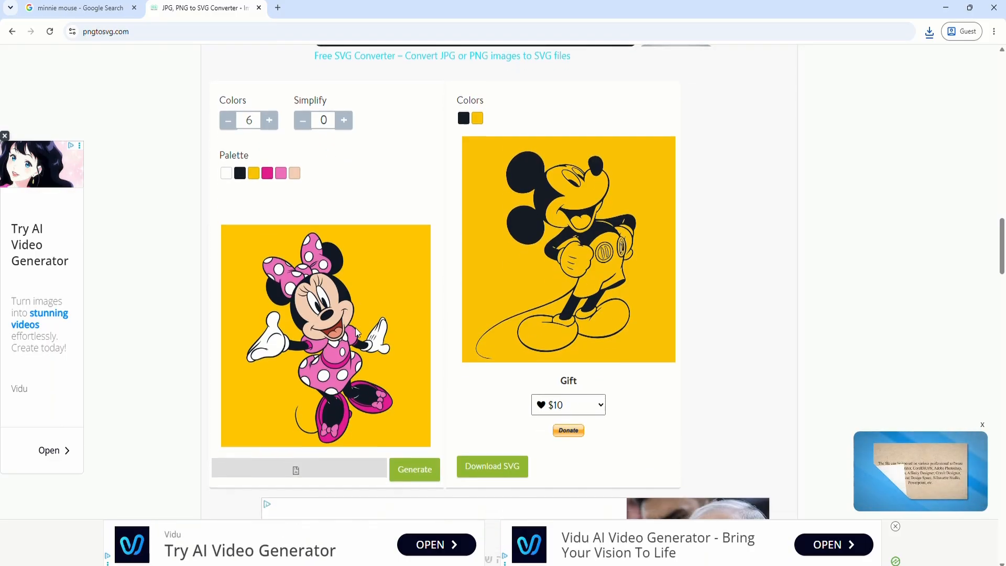
{"action": "left_click", "coordinate": [412, 470]}
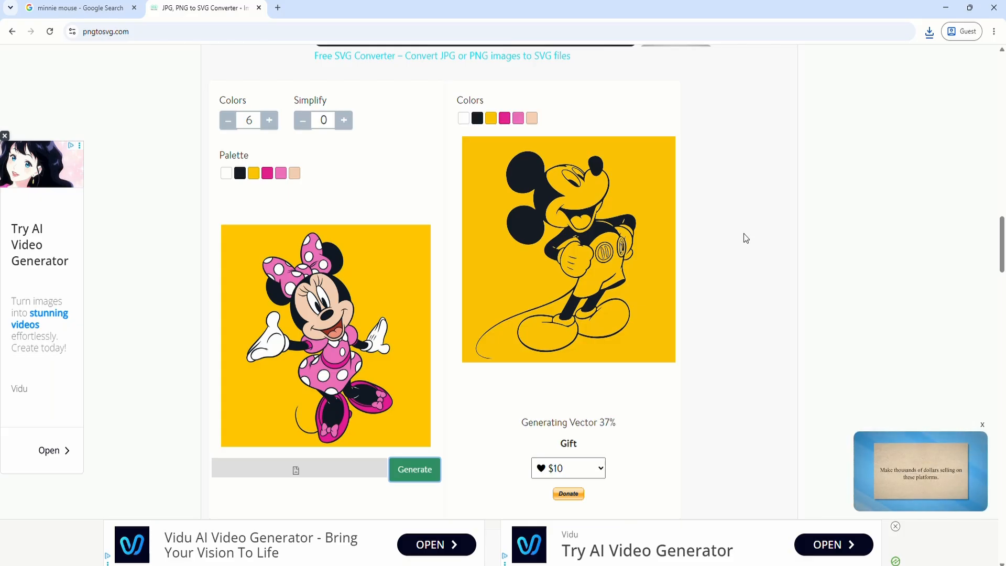
Step: Download the generated Minnie Mouse vector and save it to the Downloads folder
{"action": "scroll", "coordinate": [744, 234], "scroll_direction": "down", "scroll_amount": 1}
{"action": "left_click", "coordinate": [503, 412]}
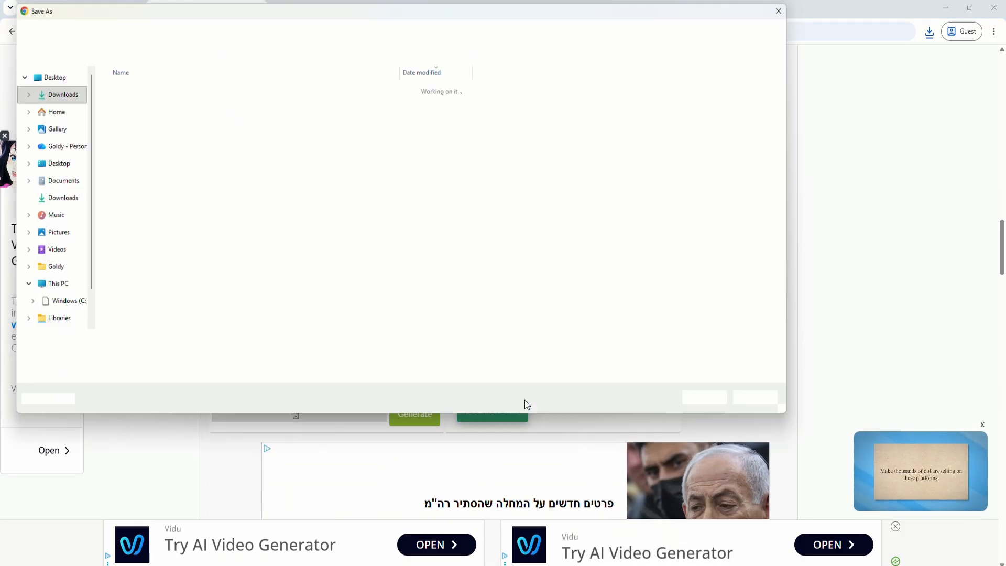
{"action": "left_click", "coordinate": [708, 407]}
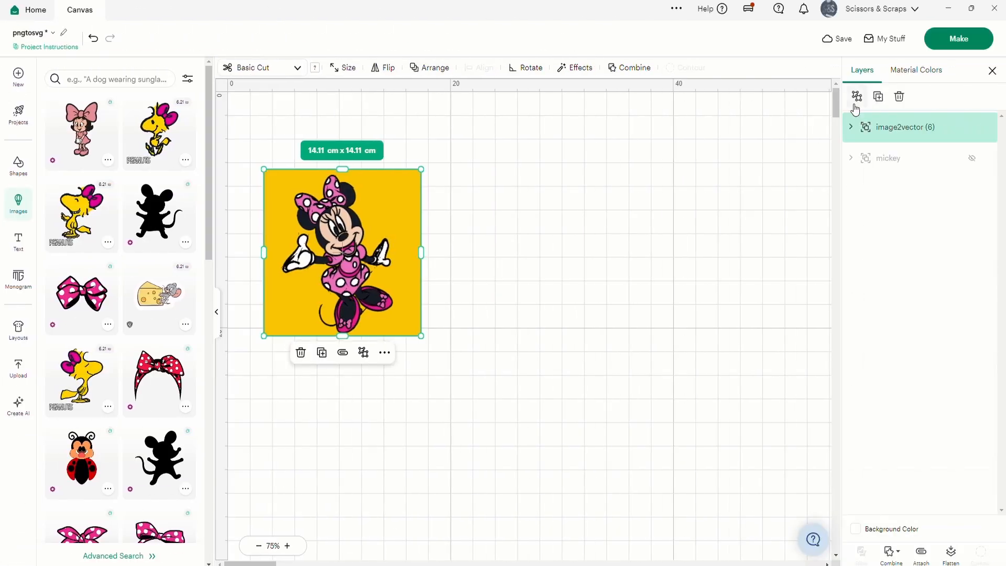
Step: In Cricut Design Space, ungroup the image2vector (6) image and move its yellow background layer away from Minnie Mouse
{"action": "left_click", "coordinate": [855, 100]}
{"action": "left_click", "coordinate": [476, 300]}
{"action": "left_click_drag", "start_coordinate": [398, 283], "coordinate": [803, 269]}
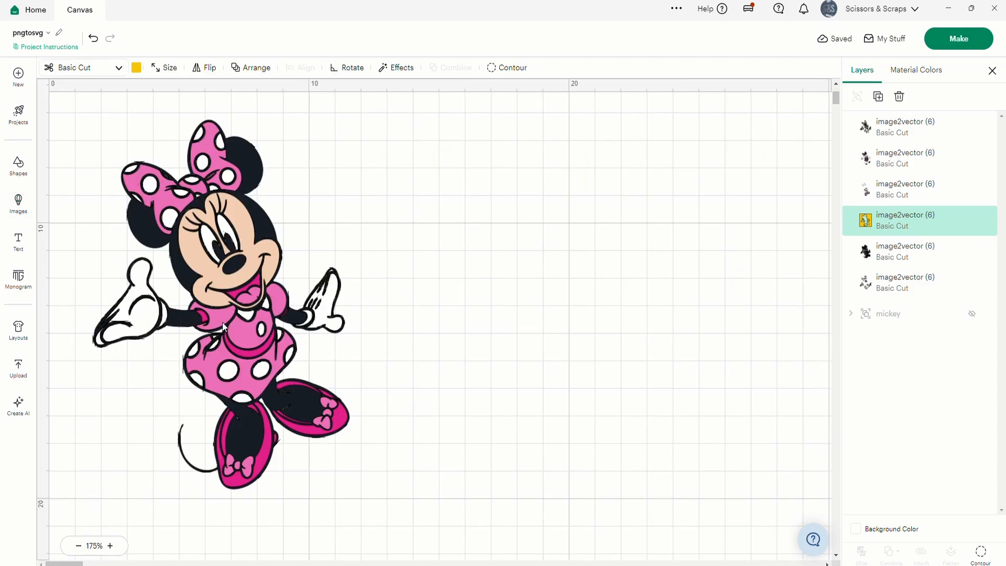
Step: Move the light pink layer out beside Minnie Mouse and hide all of its contours
{"action": "left_click_drag", "start_coordinate": [223, 326], "coordinate": [575, 302]}
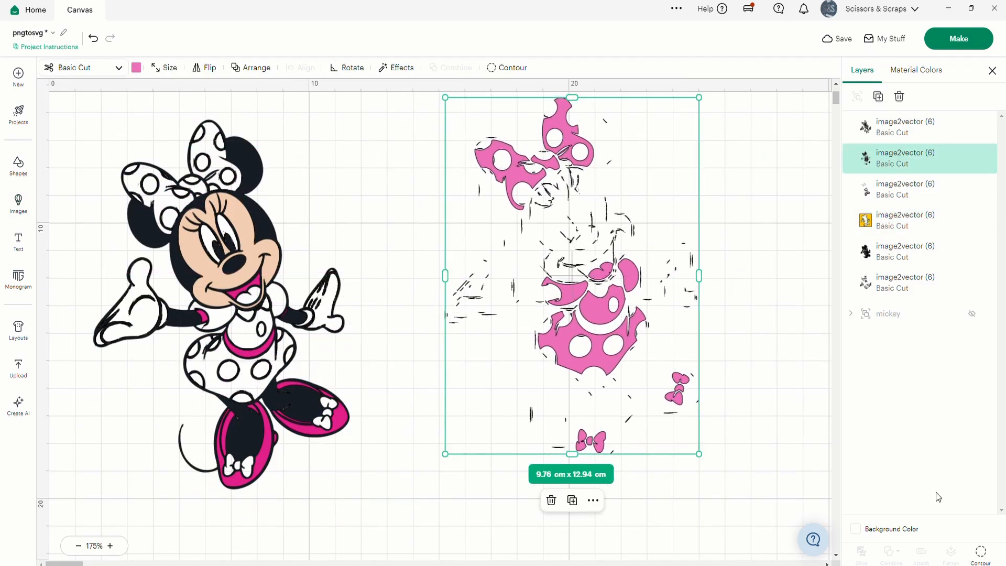
{"action": "left_click", "coordinate": [980, 551]}
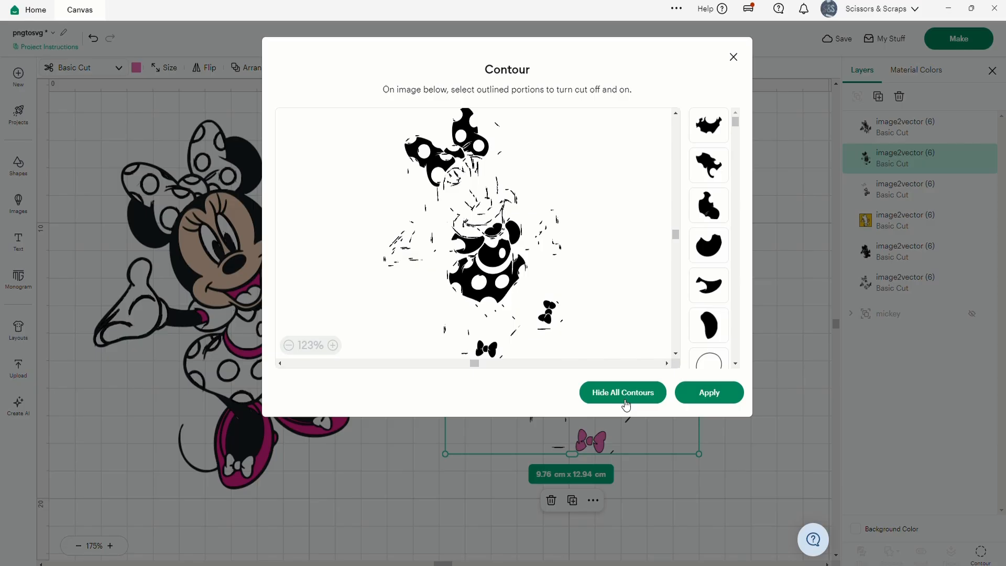
{"action": "left_click", "coordinate": [624, 393]}
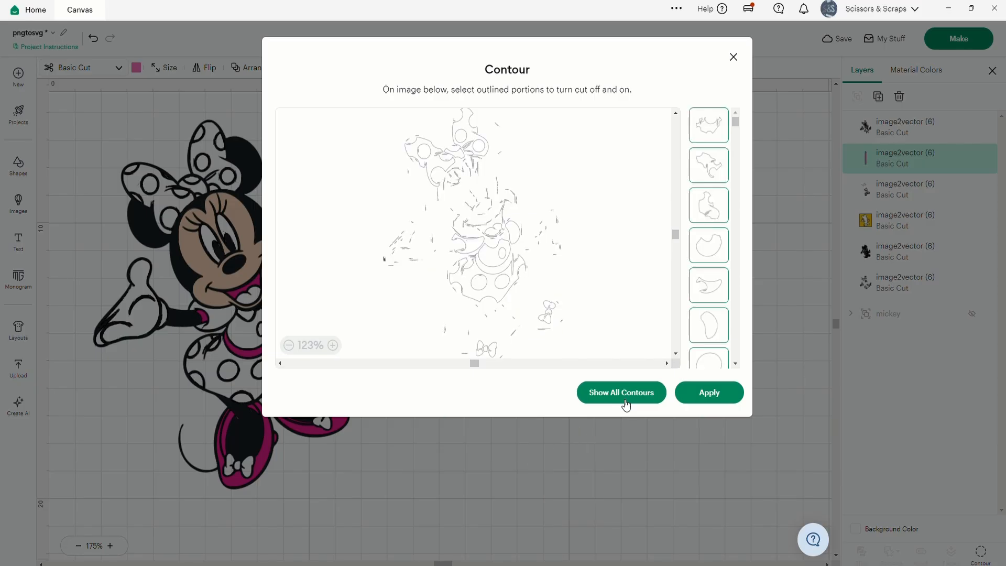
Step: Restore the head bow's contours in the light pink layer, including the knot, both loops and the polka dot cut-outs
{"action": "left_click", "coordinate": [448, 157]}
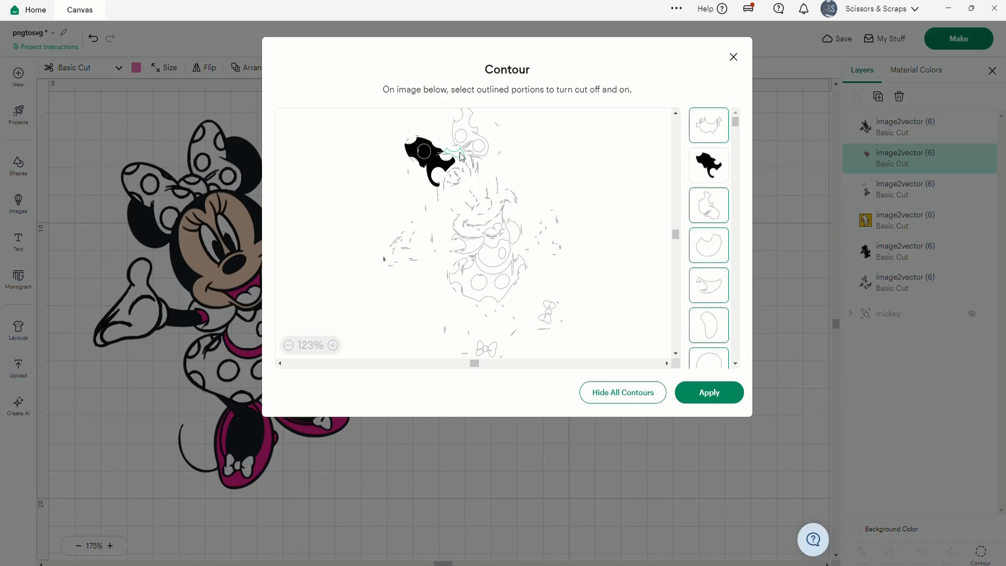
{"action": "left_click", "coordinate": [424, 151]}
{"action": "left_click", "coordinate": [468, 130]}
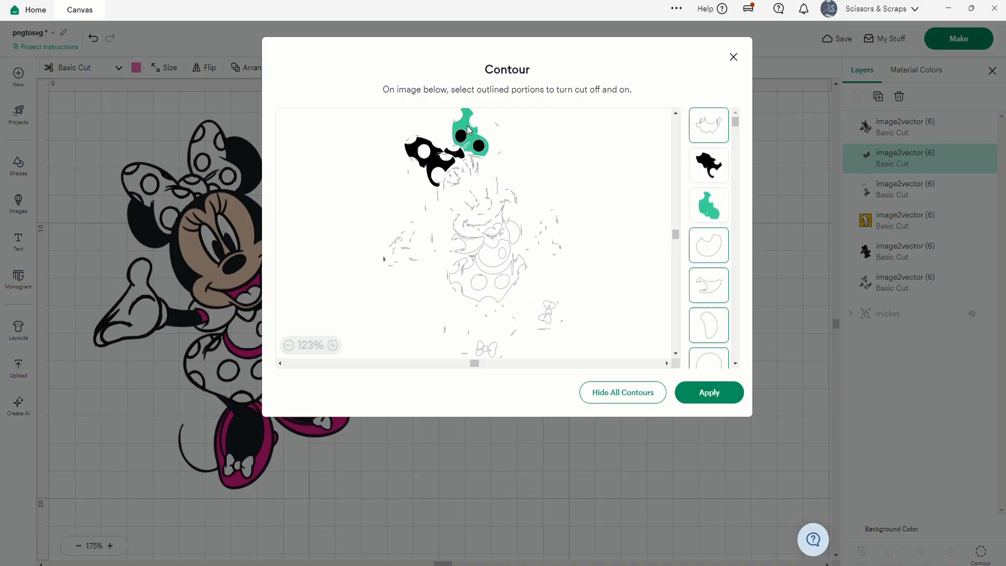
{"action": "left_click", "coordinate": [461, 136]}
{"action": "left_click", "coordinate": [479, 146]}
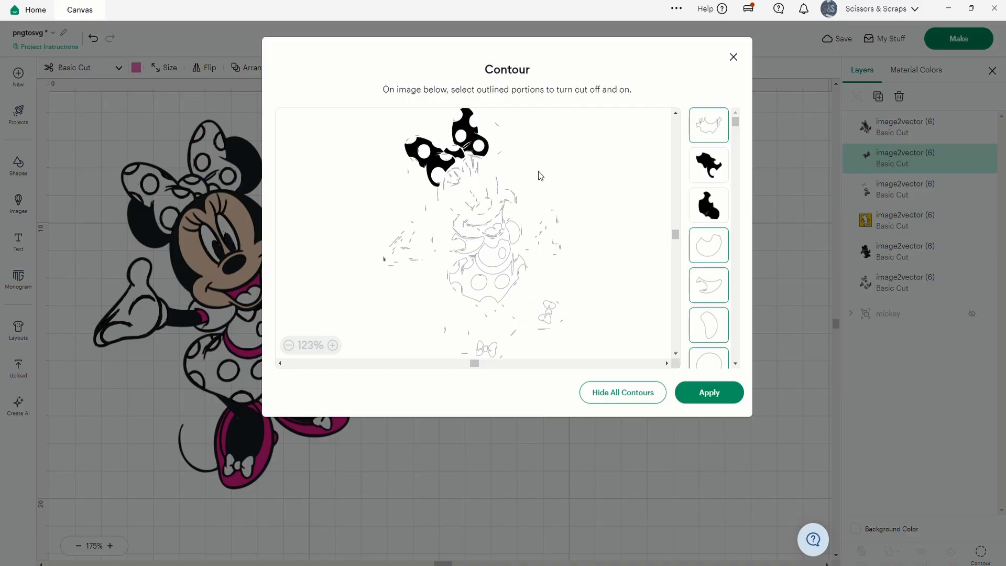
Step: Restore the light pink contours of both sleeves, the bodice and the polka dot skirt
{"action": "left_click", "coordinate": [477, 245]}
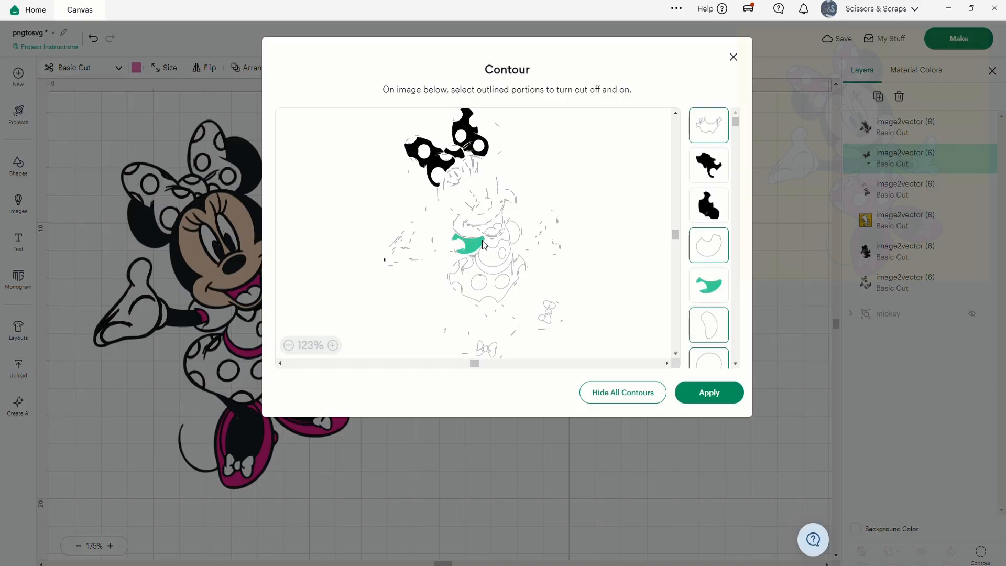
{"action": "left_click", "coordinate": [494, 250]}
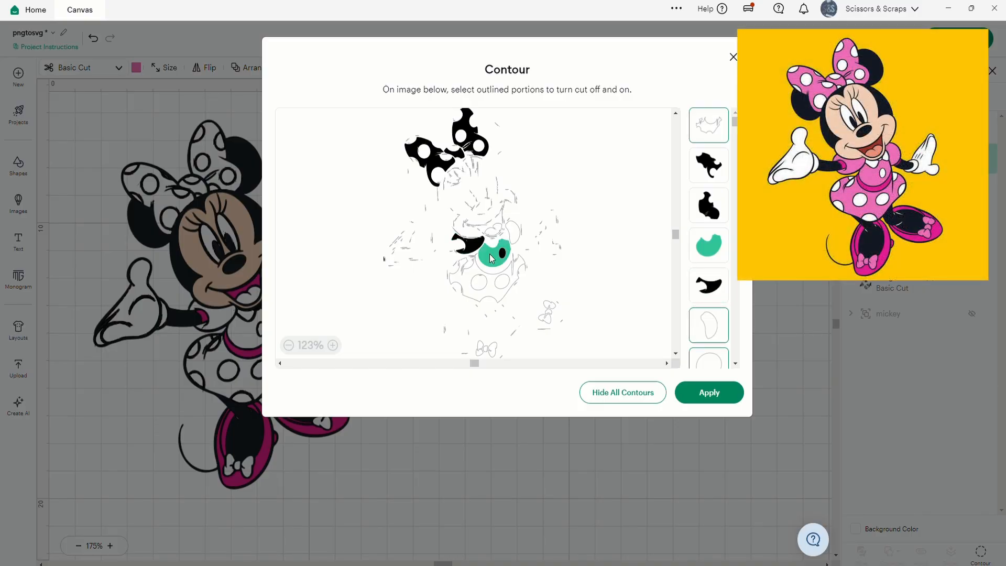
{"action": "left_click", "coordinate": [514, 235]}
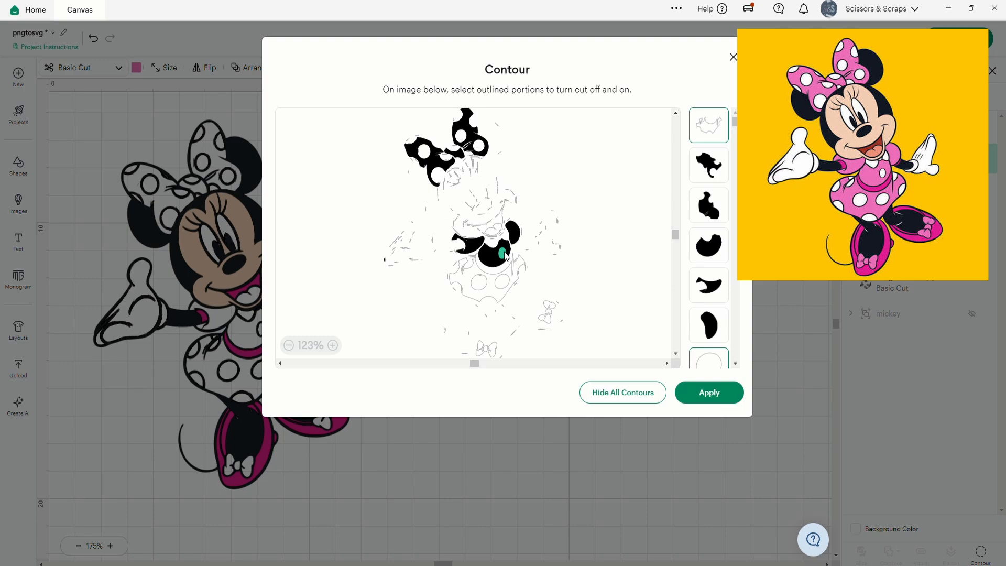
{"action": "left_click", "coordinate": [495, 294]}
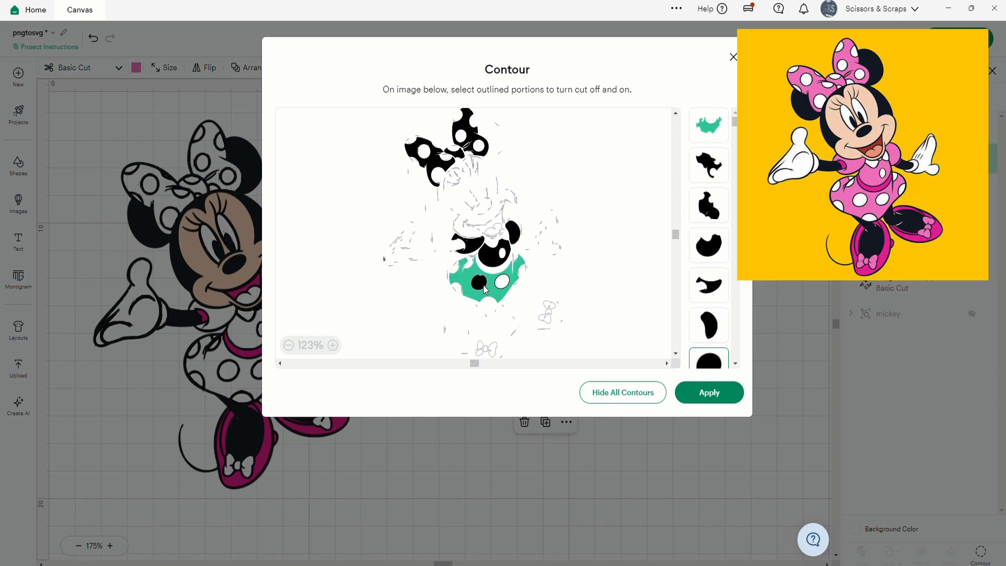
{"action": "left_click", "coordinate": [479, 282]}
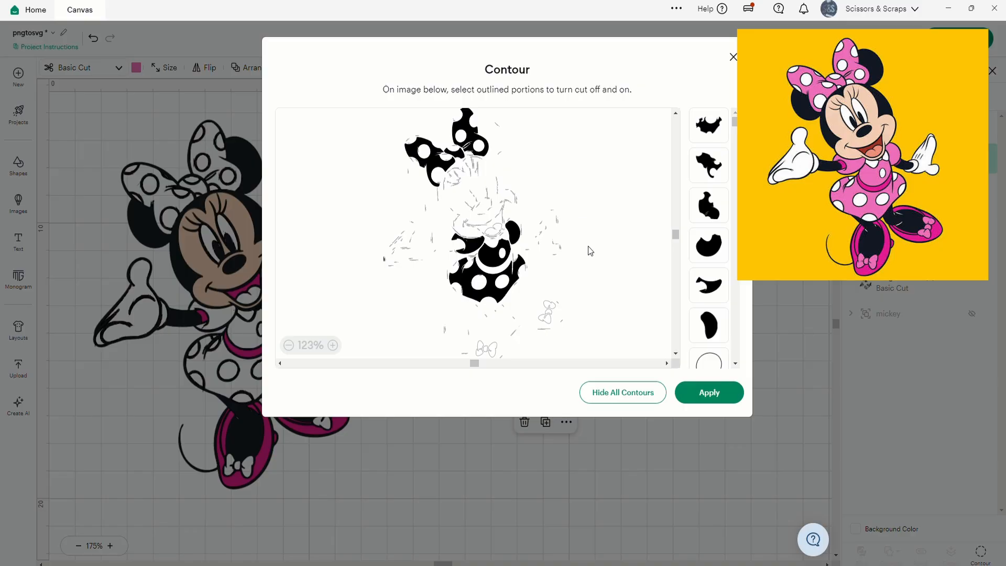
Step: Restore the bows on both shoes in the light pink layer and apply the contour changes
{"action": "scroll", "coordinate": [590, 250], "scroll_direction": "down", "scroll_amount": 1}
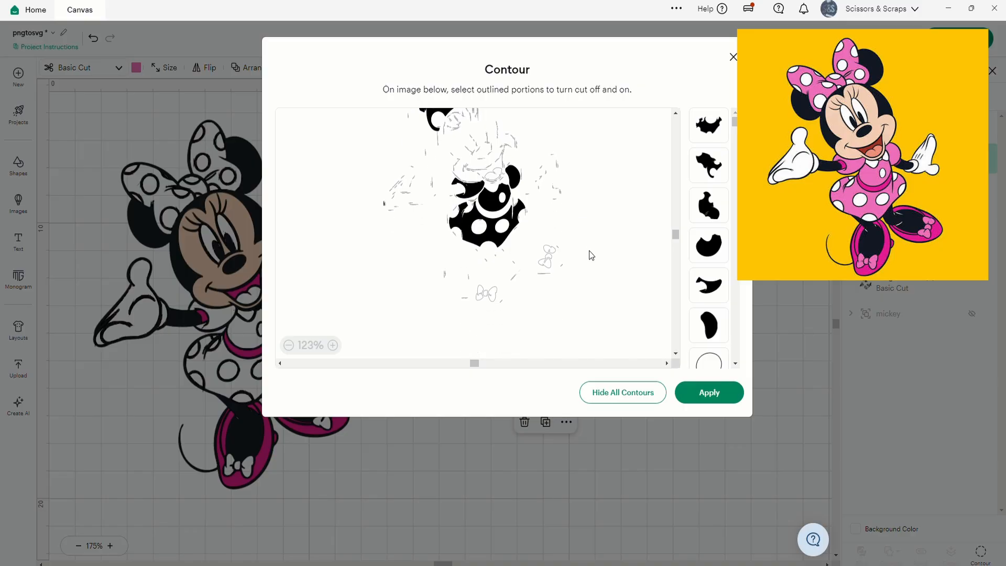
{"action": "left_click", "coordinate": [495, 297]}
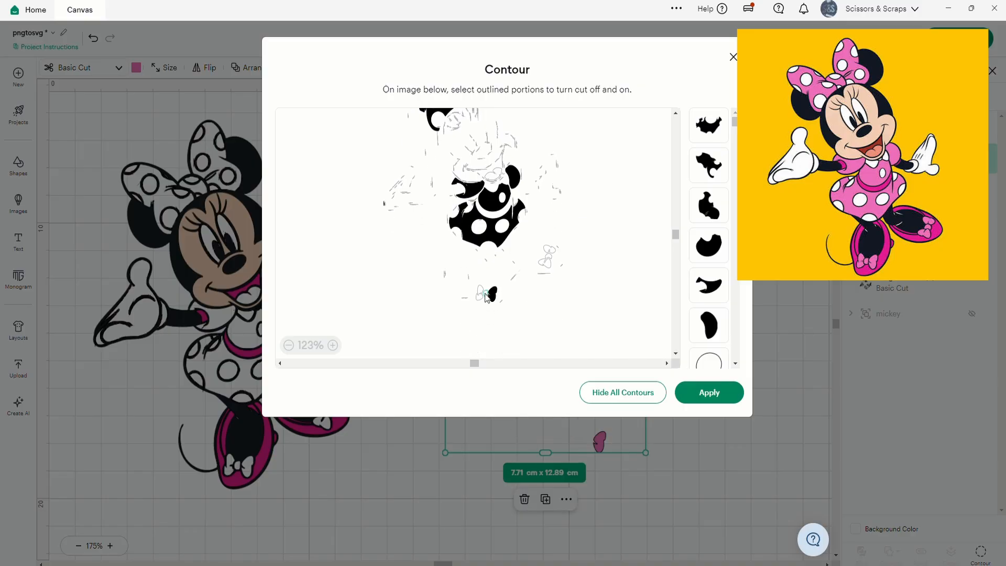
{"action": "left_click", "coordinate": [549, 261]}
{"action": "left_click", "coordinate": [705, 390]}
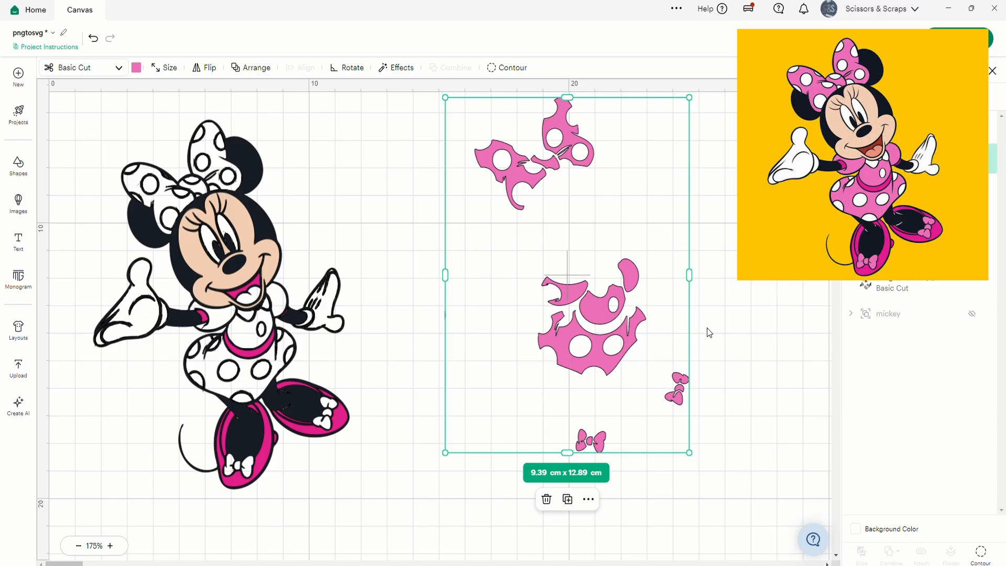
Step: Move the dark pink layer out beside Minnie Mouse and hide all of its contours
{"action": "left_click_drag", "start_coordinate": [338, 419], "coordinate": [530, 419]}
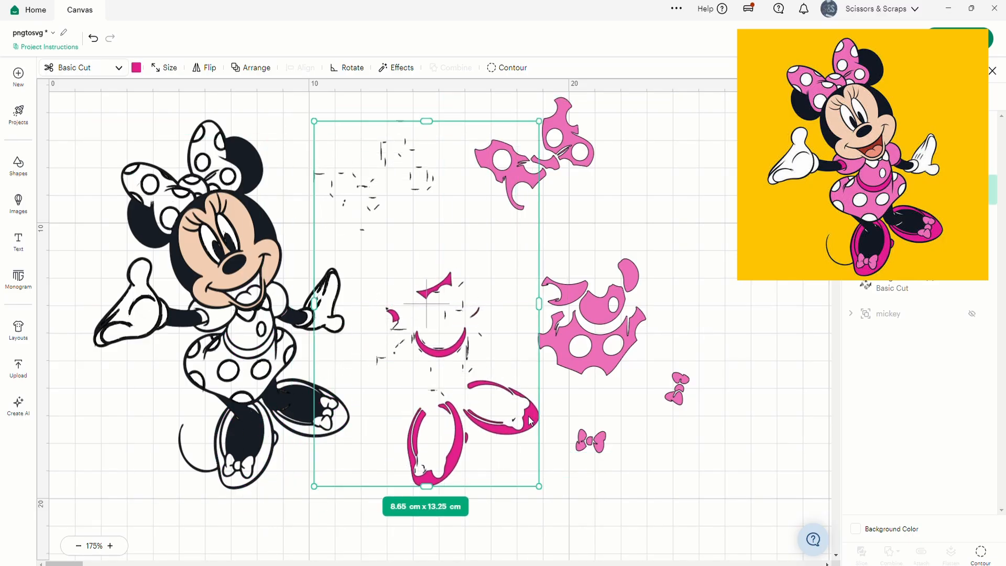
{"action": "left_click", "coordinate": [981, 551]}
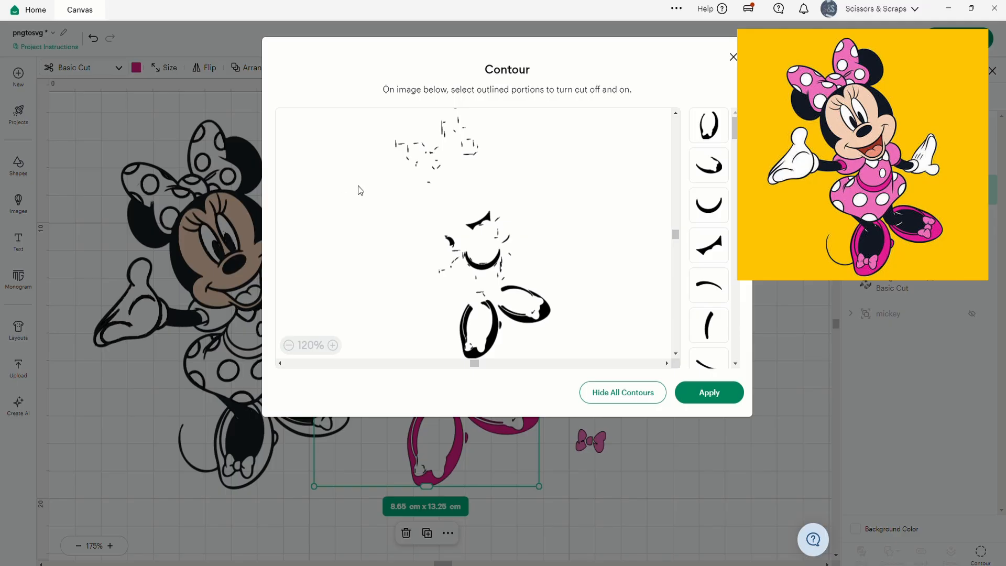
{"action": "left_click", "coordinate": [651, 392]}
Step: Restore the outer and inner contours of both shoes in the dark pink layer
{"action": "left_click", "coordinate": [545, 310]}
{"action": "left_click", "coordinate": [488, 344]}
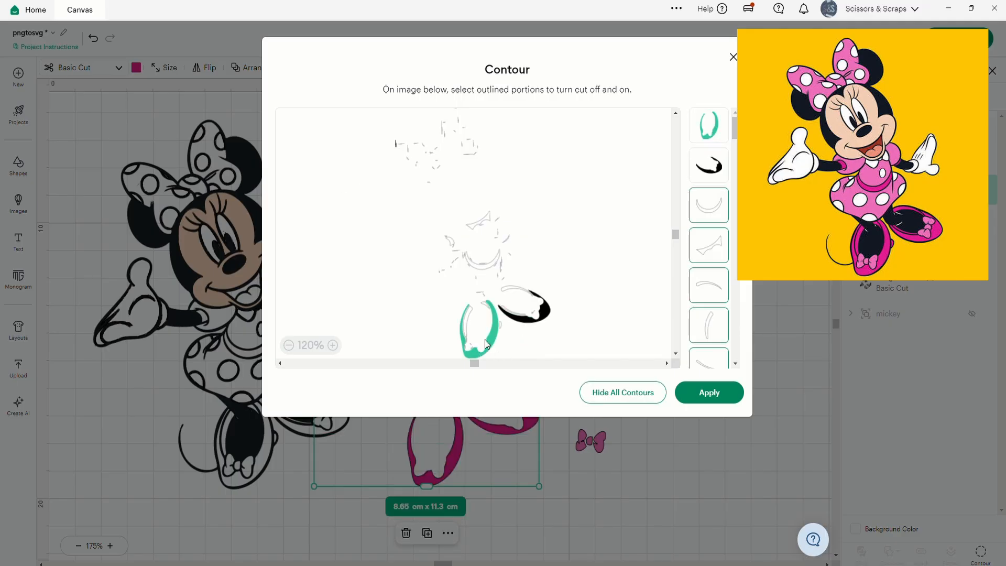
{"action": "left_click", "coordinate": [468, 323]}
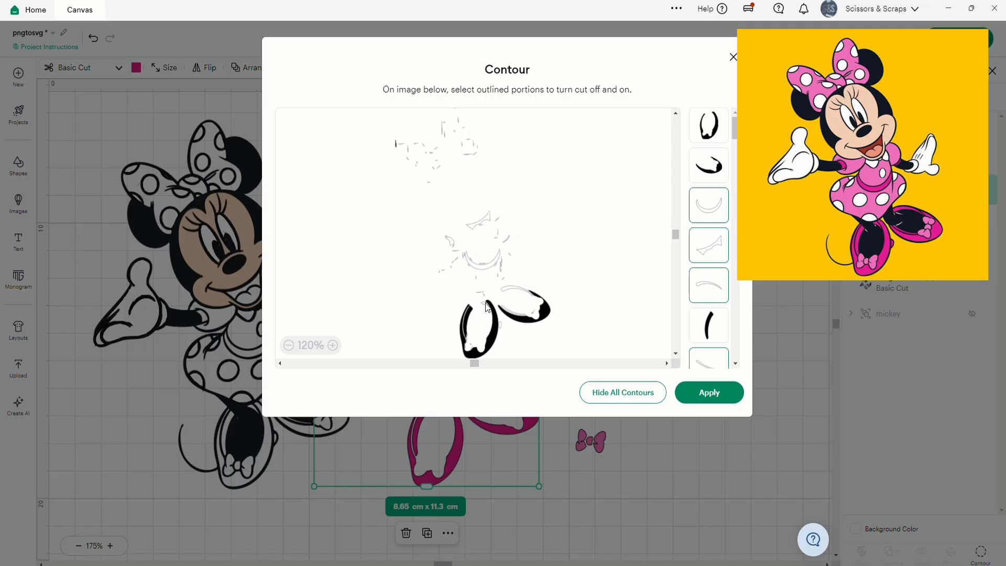
{"action": "left_click", "coordinate": [514, 288]}
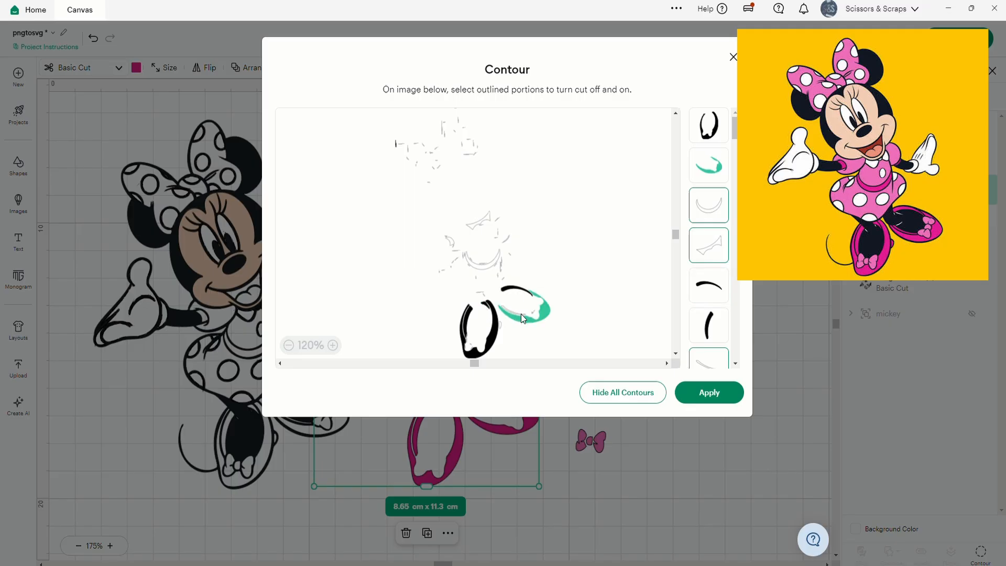
{"action": "left_click", "coordinate": [504, 307]}
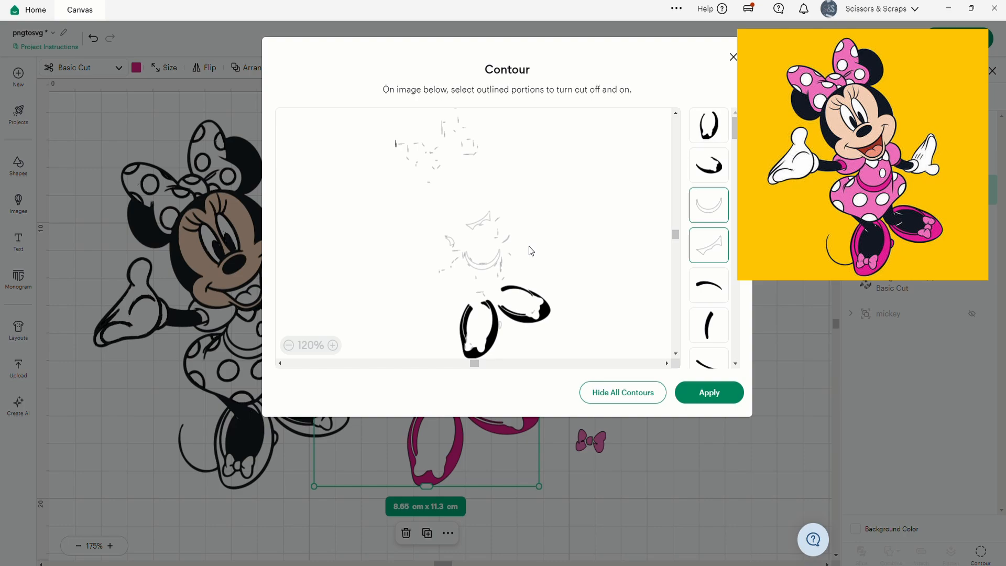
Step: Restore the belt, both sleeve accents and the small shoe heel piece in the dark pink layer, and apply the contour
{"action": "left_click", "coordinate": [489, 261]}
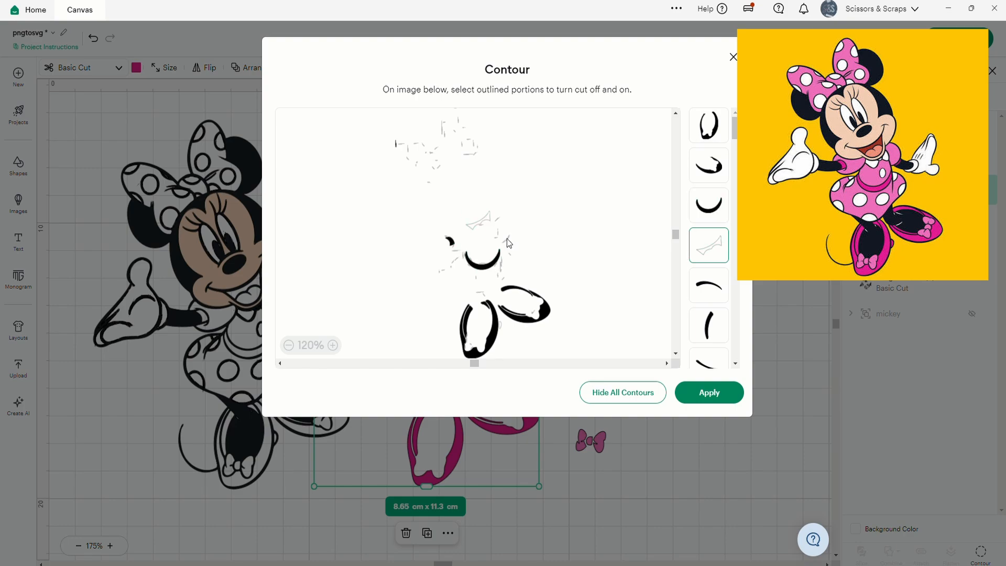
{"action": "left_click", "coordinate": [334, 347]}
{"action": "left_click", "coordinate": [334, 346]}
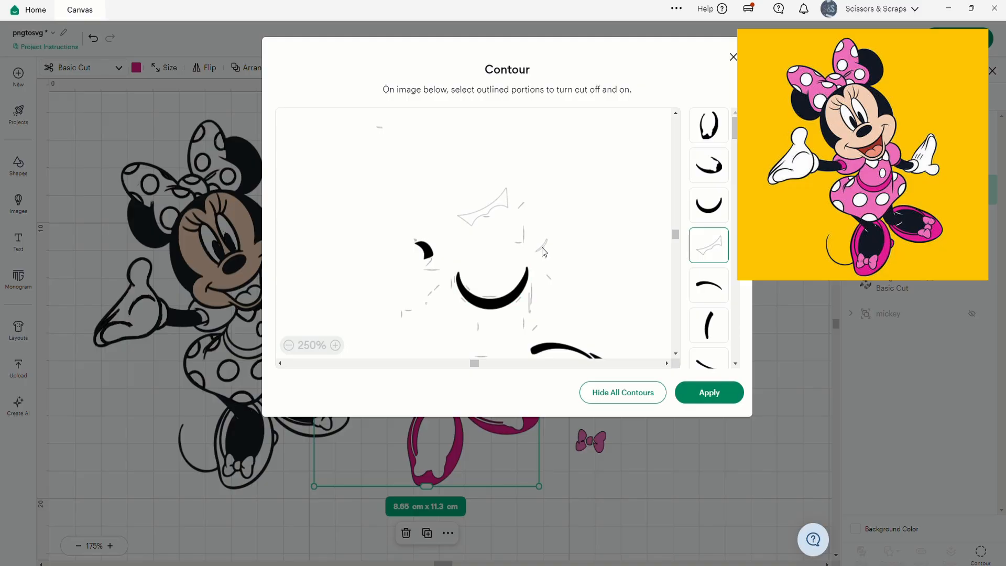
{"action": "scroll", "coordinate": [510, 295], "scroll_direction": "down", "scroll_amount": 3}
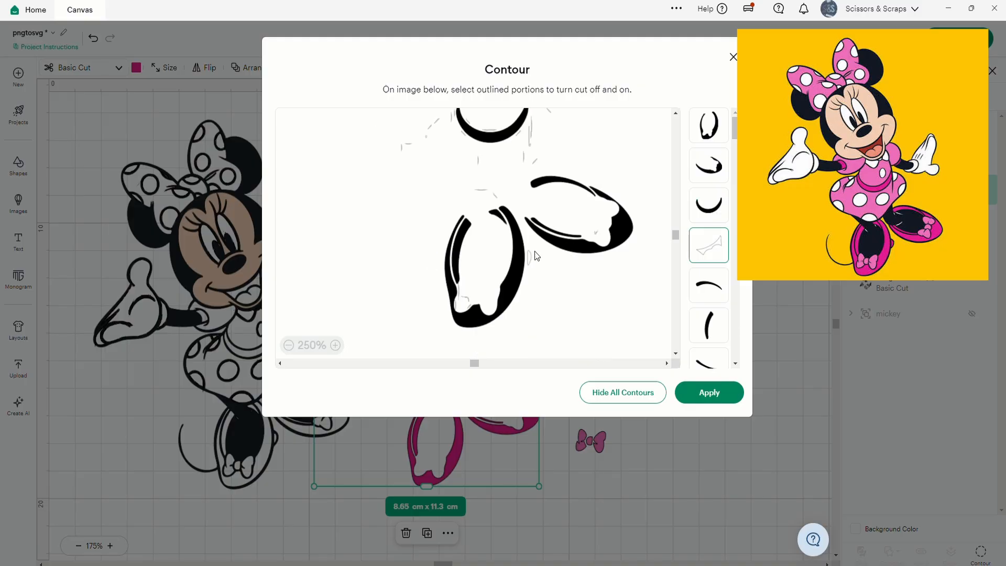
{"action": "scroll", "coordinate": [530, 307], "scroll_direction": "up", "scroll_amount": 3}
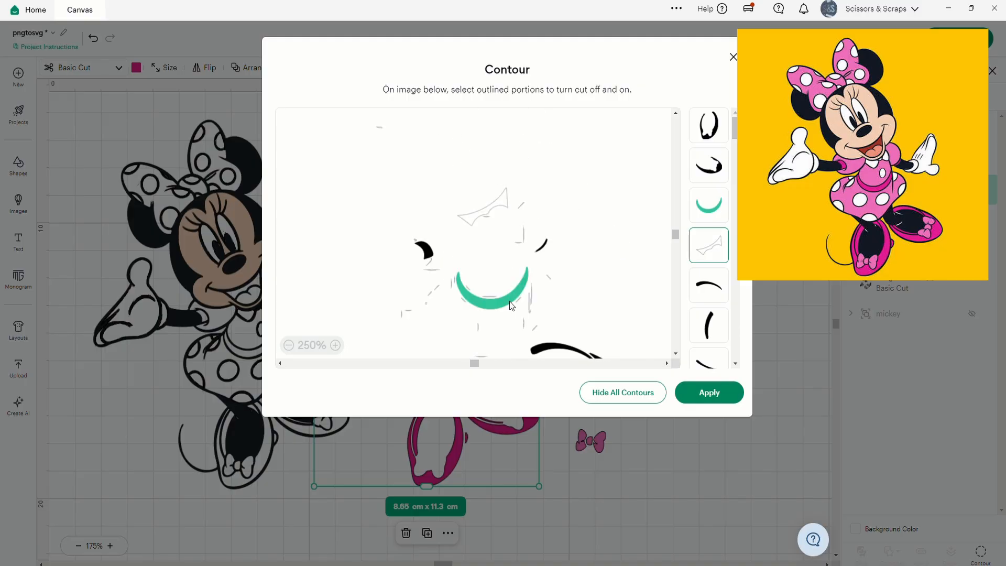
{"action": "scroll", "coordinate": [511, 305], "scroll_direction": "down", "scroll_amount": 3}
{"action": "left_click", "coordinate": [695, 393]}
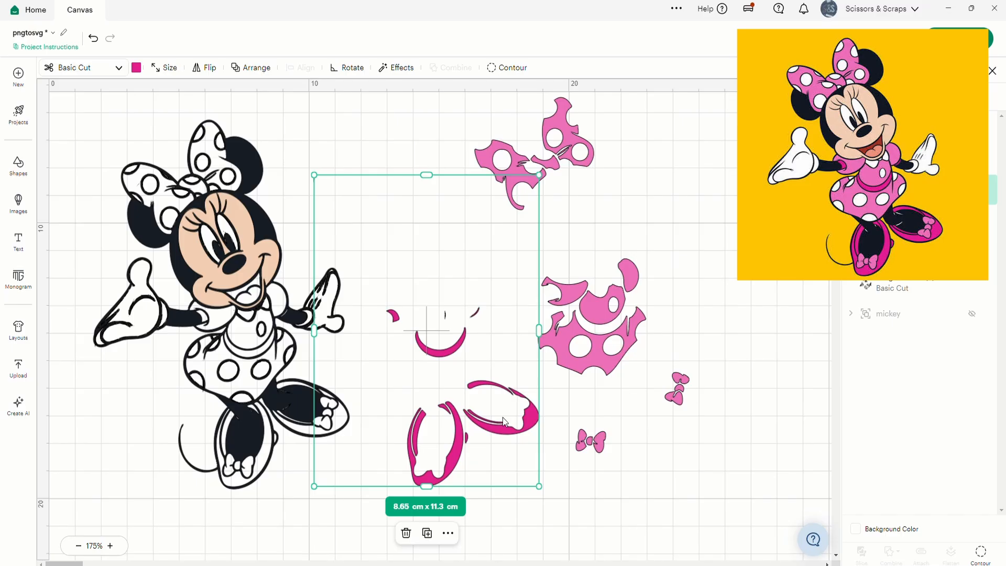
Step: Hide the stray fragment remaining at the light pink layer's edge, and fit the dark pink layer over the light pink shapes
{"action": "left_click_drag", "start_coordinate": [498, 426], "coordinate": [757, 344]}
{"action": "left_click_drag", "start_coordinate": [547, 354], "coordinate": [508, 341]}
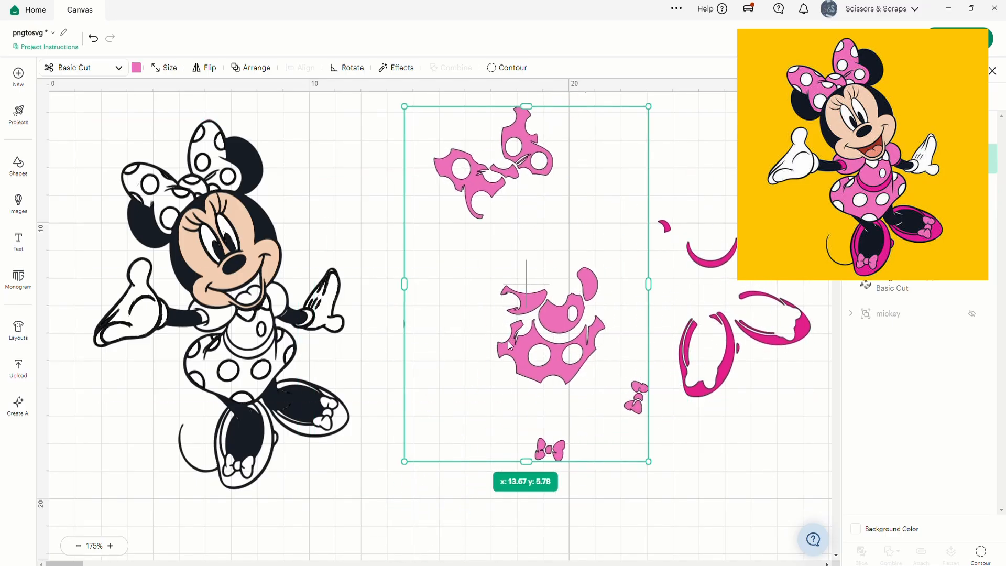
{"action": "left_click", "coordinate": [980, 553]}
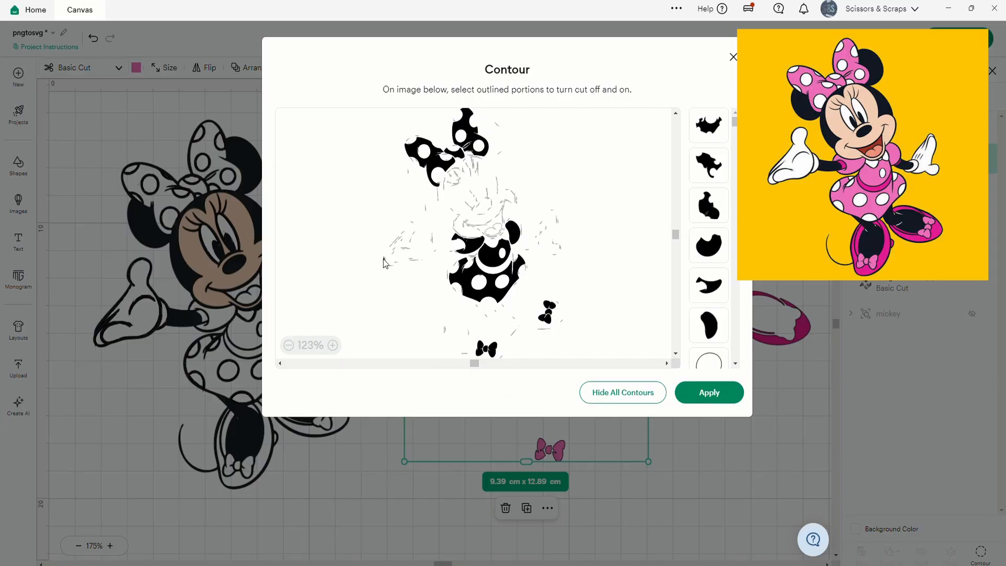
{"action": "left_click", "coordinate": [332, 345]}
{"action": "left_click", "coordinate": [332, 345]}
{"action": "left_click", "coordinate": [333, 345]}
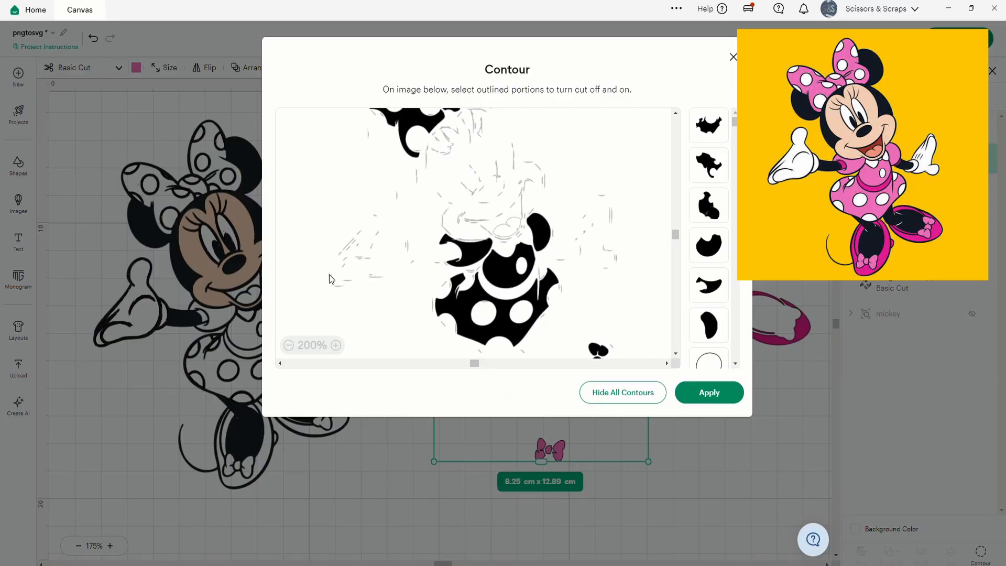
{"action": "left_click", "coordinate": [710, 392]}
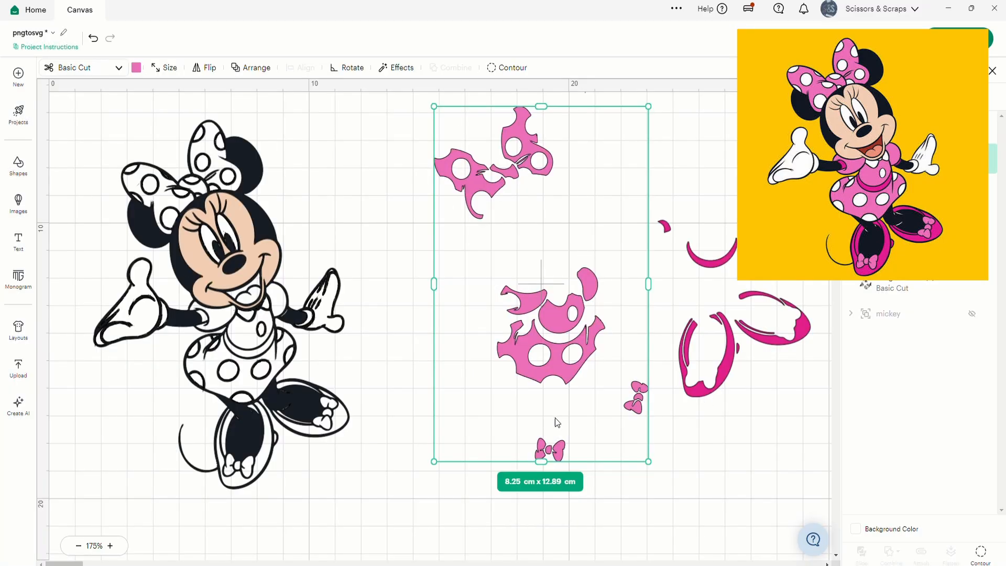
{"action": "left_click_drag", "start_coordinate": [725, 361], "coordinate": [576, 432]}
Step: Move the skin-tone layer out beside Minnie Mouse and hide all of its contours
{"action": "left_click_drag", "start_coordinate": [219, 288], "coordinate": [405, 383]}
{"action": "left_click", "coordinate": [980, 553]}
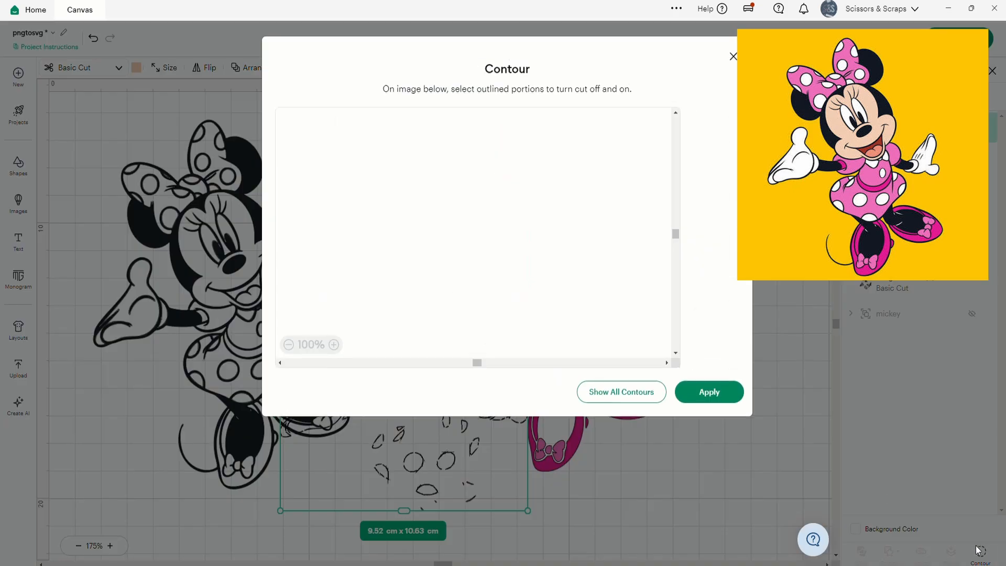
{"action": "left_click", "coordinate": [636, 393]}
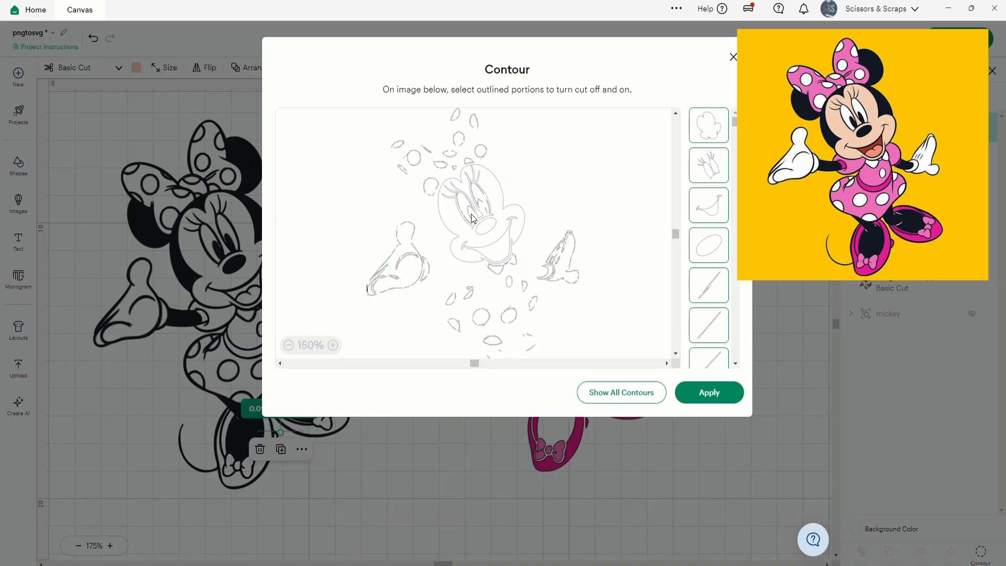
Step: Restore the face, eye, mouth and nose contours in the skin-tone layer, and fit the face onto the pink pieces
{"action": "left_click", "coordinate": [499, 202]}
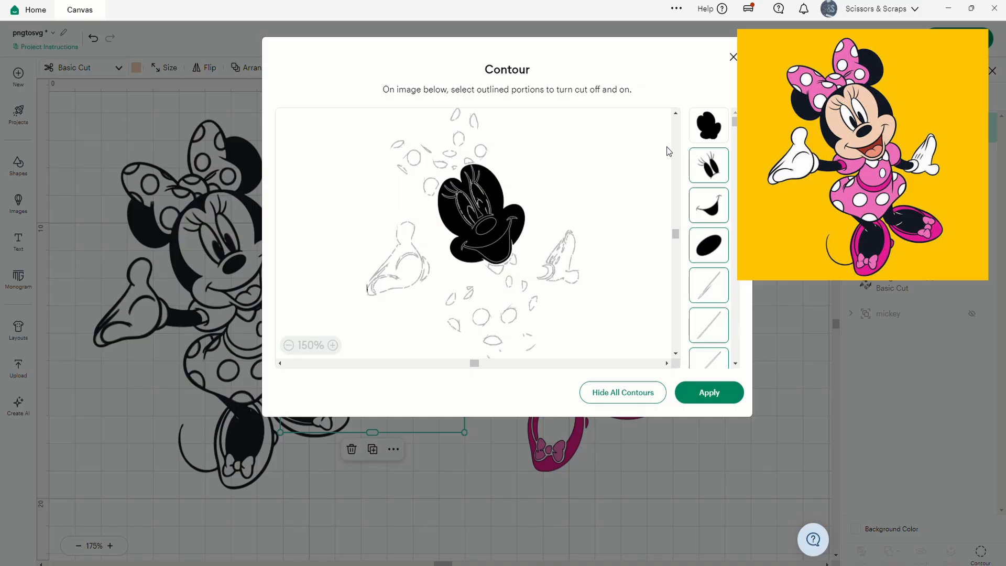
{"action": "left_click", "coordinate": [721, 171]}
{"action": "left_click", "coordinate": [719, 207]}
{"action": "left_click", "coordinate": [718, 245]}
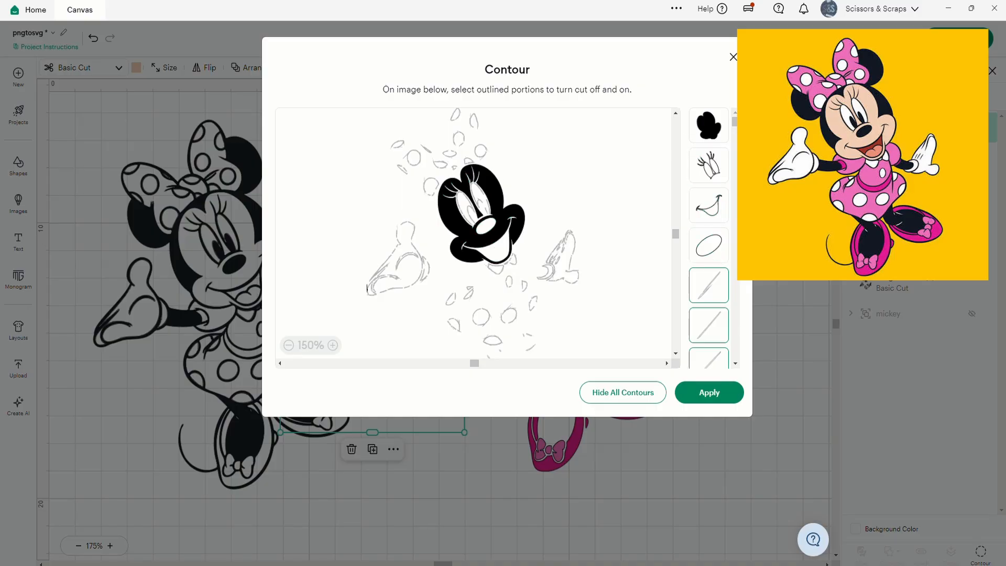
{"action": "left_click", "coordinate": [709, 392]}
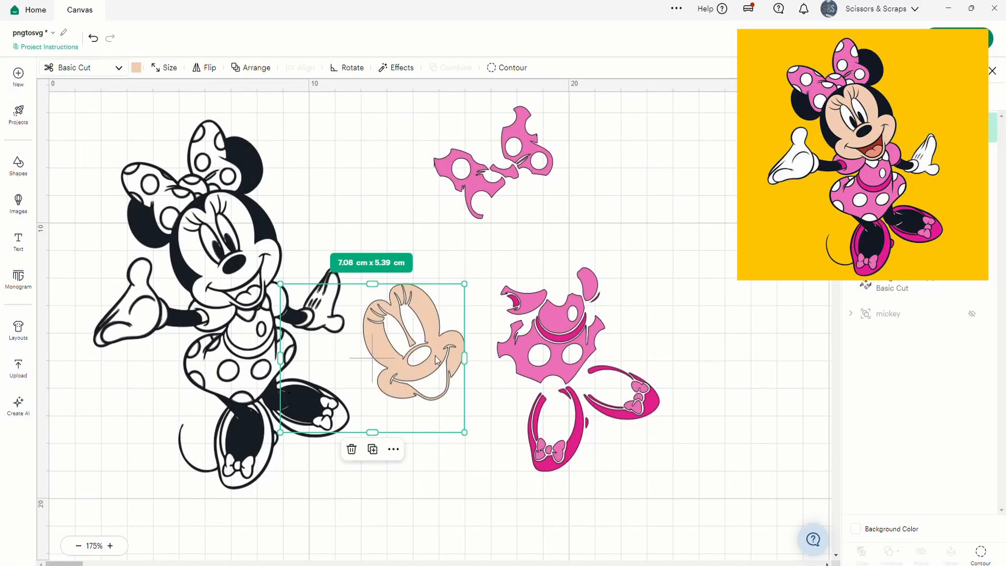
{"action": "left_click_drag", "start_coordinate": [437, 360], "coordinate": [558, 250]}
Step: Place the black outline layer behind the coloured pieces and hide all its contours to make a solid silhouette
{"action": "left_click_drag", "start_coordinate": [240, 271], "coordinate": [553, 256]}
{"action": "left_click", "coordinate": [507, 67]}
{"action": "left_click", "coordinate": [648, 392]}
{"action": "left_click", "coordinate": [709, 392]}
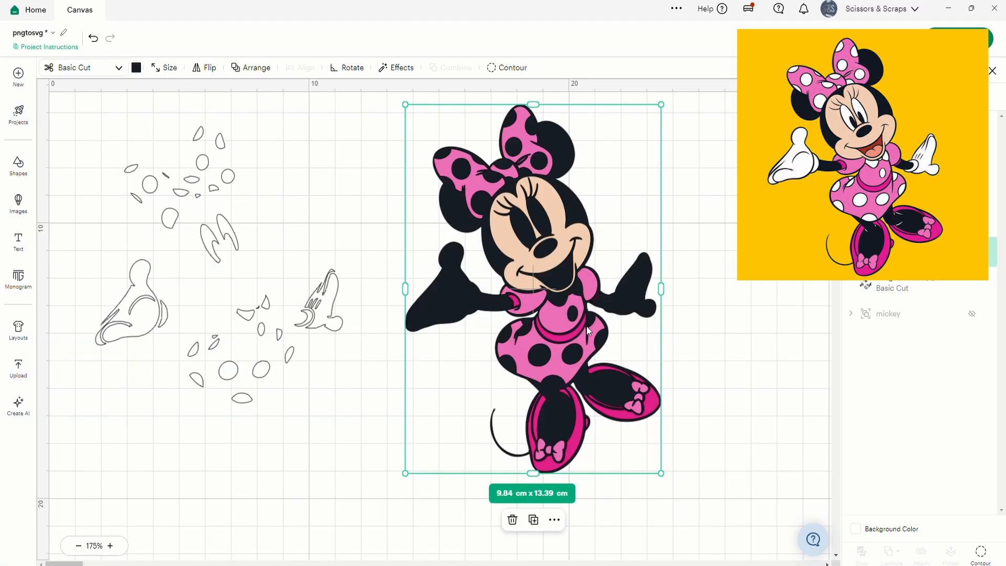
Step: Fit the white layer over the silhouette, lining up the gloves, eyes and polka dots
{"action": "left_click_drag", "start_coordinate": [228, 226], "coordinate": [526, 209]}
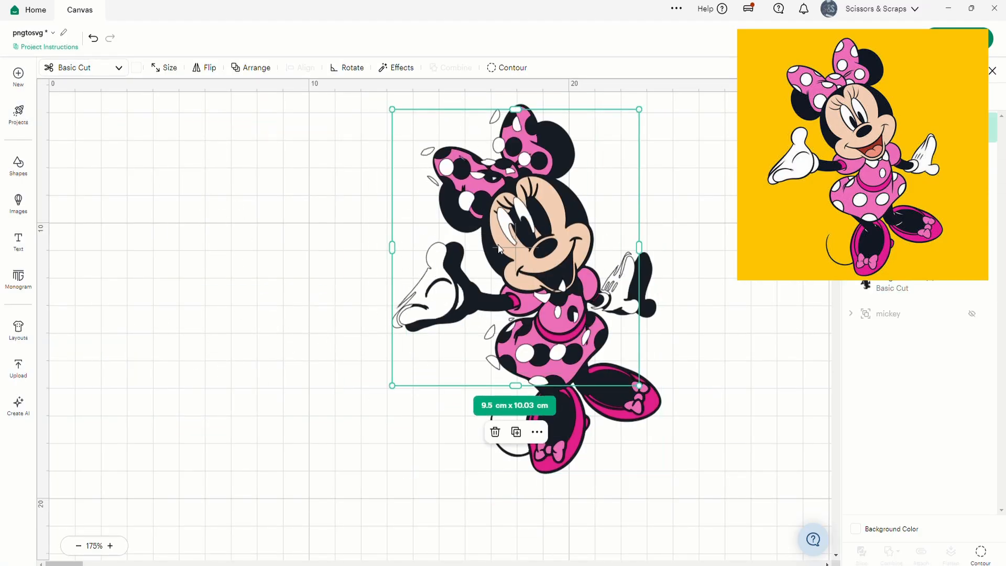
{"action": "left_click_drag", "start_coordinate": [461, 286], "coordinate": [461, 296]}
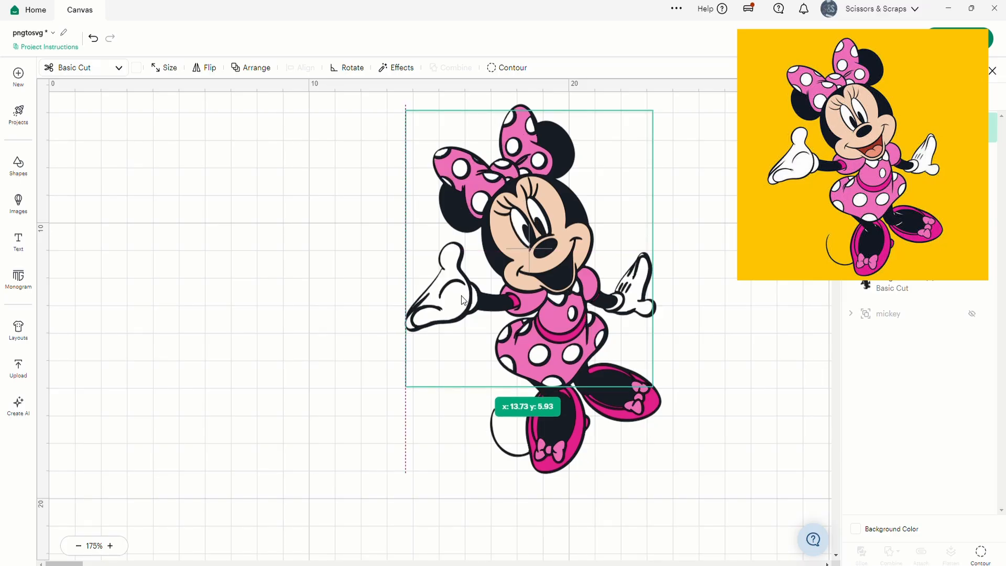
{"action": "left_click_drag", "start_coordinate": [461, 299], "coordinate": [456, 306]}
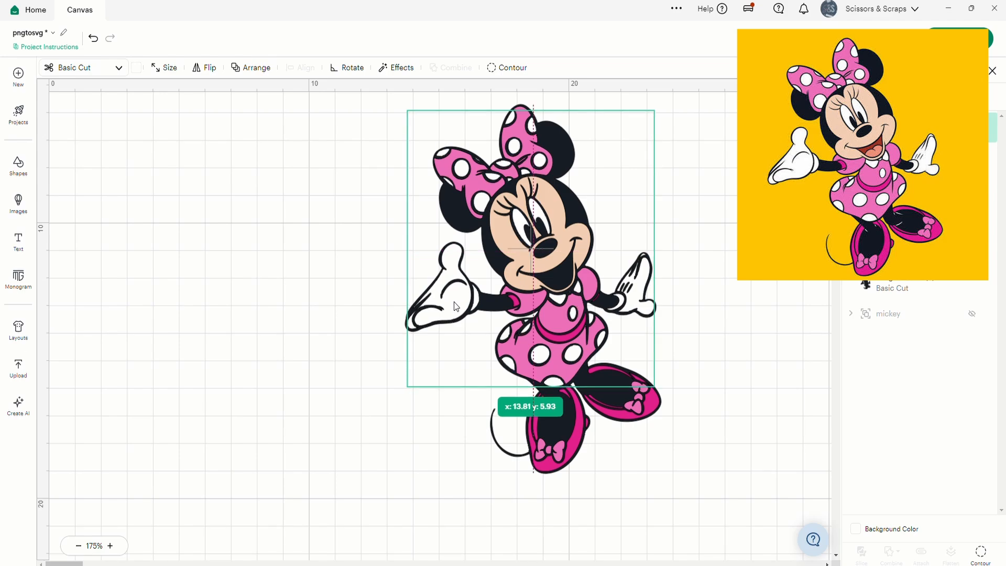
{"action": "left_click_drag", "start_coordinate": [455, 302], "coordinate": [465, 302]}
Step: Offset the light pink layer, colour the offset light pink, and stack it above the hidden original
{"action": "left_click", "coordinate": [396, 67]}
{"action": "left_click", "coordinate": [389, 100]}
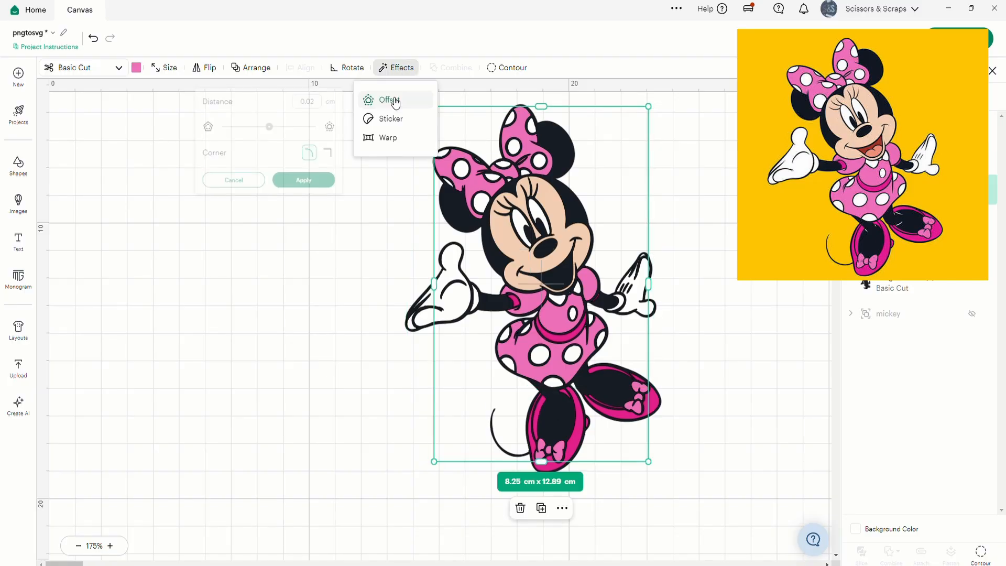
{"action": "left_click", "coordinate": [309, 185]}
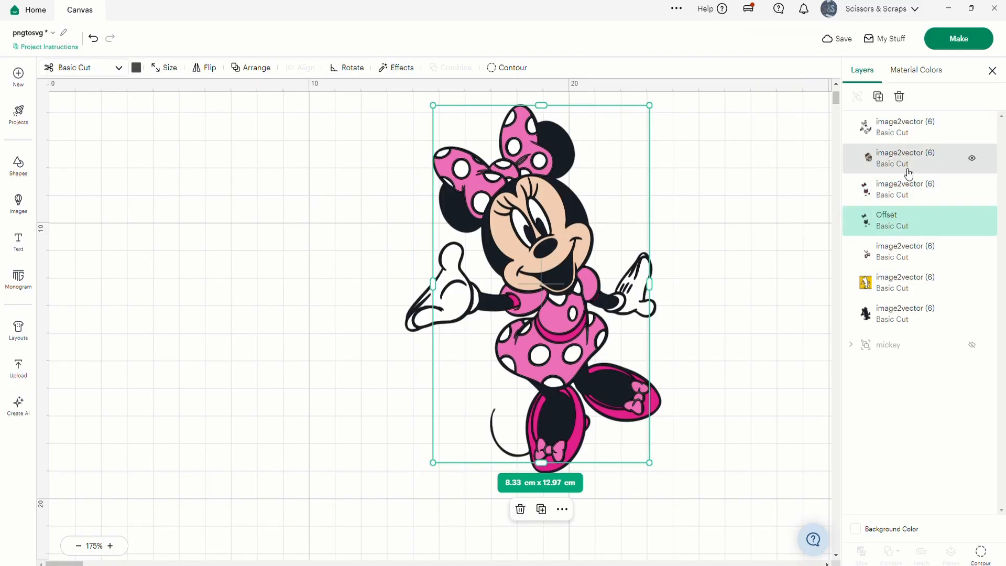
{"action": "left_click", "coordinate": [137, 68]}
{"action": "left_click", "coordinate": [211, 117]}
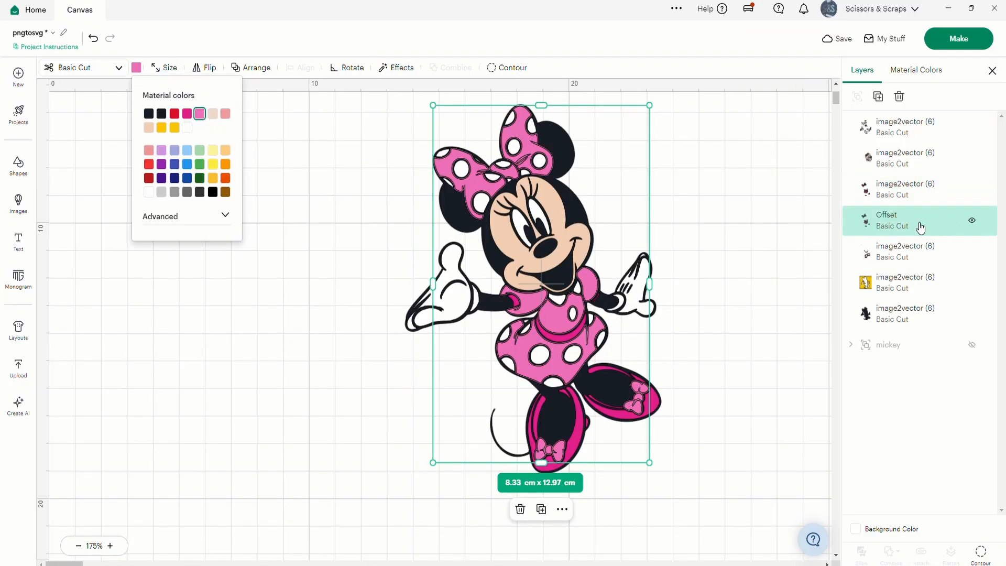
{"action": "left_click_drag", "start_coordinate": [921, 227], "coordinate": [917, 190]}
{"action": "left_click", "coordinate": [972, 221]}
Step: Try a white offset of the white layer stacked above the original, and delete it
{"action": "left_click", "coordinate": [891, 125]}
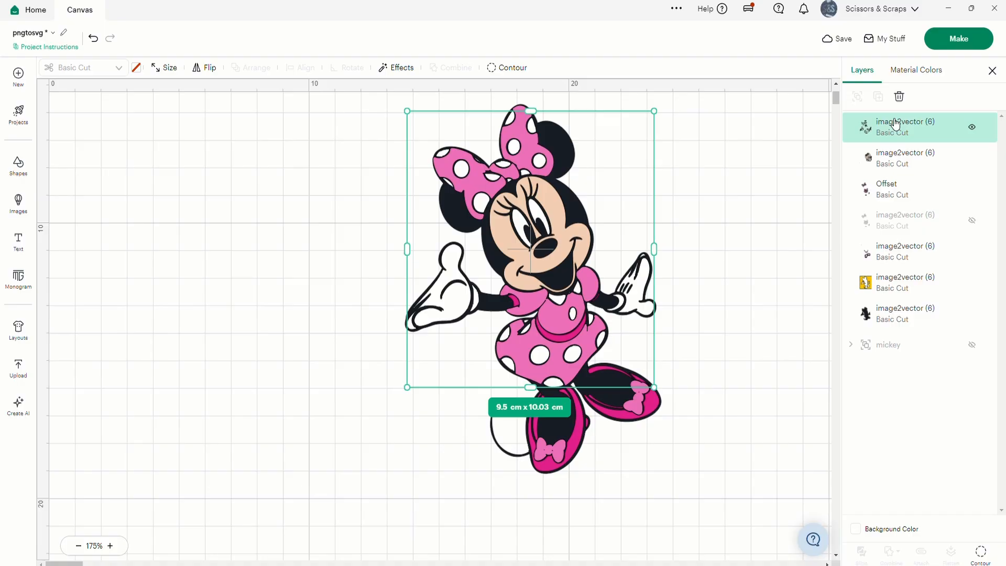
{"action": "left_click", "coordinate": [387, 71]}
{"action": "left_click", "coordinate": [389, 99]}
{"action": "left_click", "coordinate": [309, 184]}
{"action": "left_click_drag", "start_coordinate": [893, 161], "coordinate": [895, 123]}
{"action": "left_click", "coordinate": [136, 67]}
{"action": "left_click", "coordinate": [149, 192]}
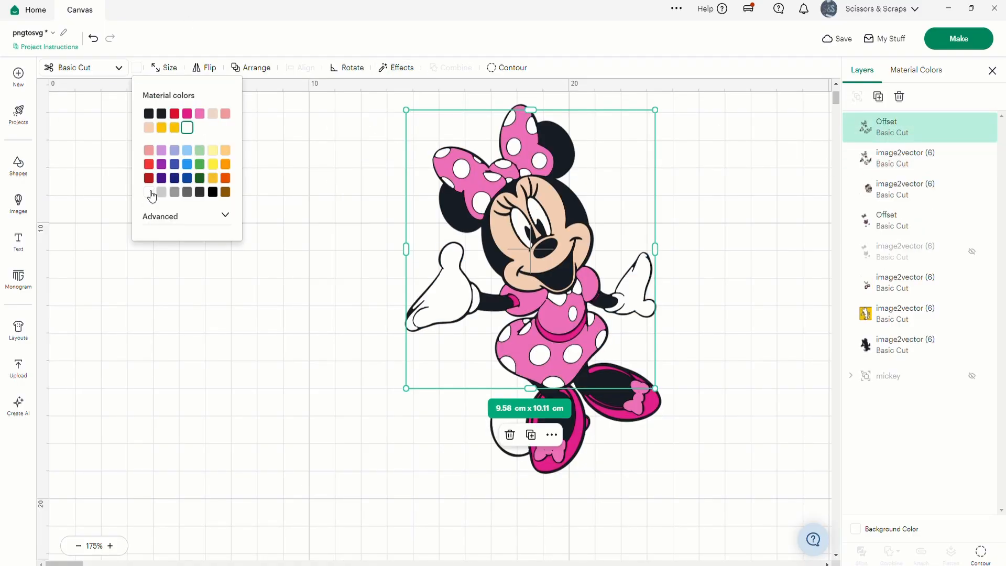
{"action": "key", "text": "Delete"}
Step: Offset the white layer by a smaller distance, colour the offset white, and stack it above the hidden original
{"action": "left_click", "coordinate": [396, 67]}
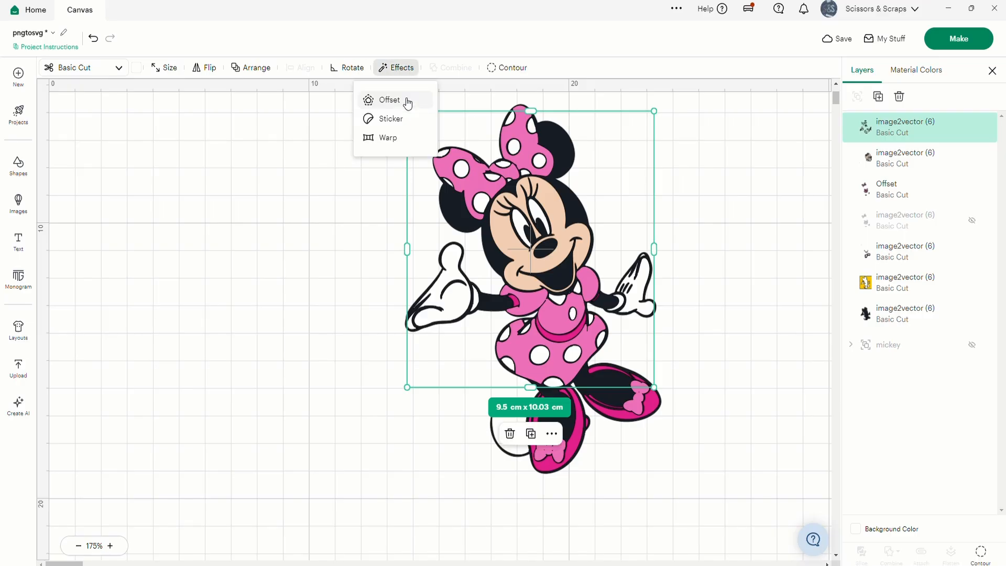
{"action": "left_click", "coordinate": [389, 99]}
{"action": "left_click", "coordinate": [309, 185]}
{"action": "left_click", "coordinate": [137, 67]}
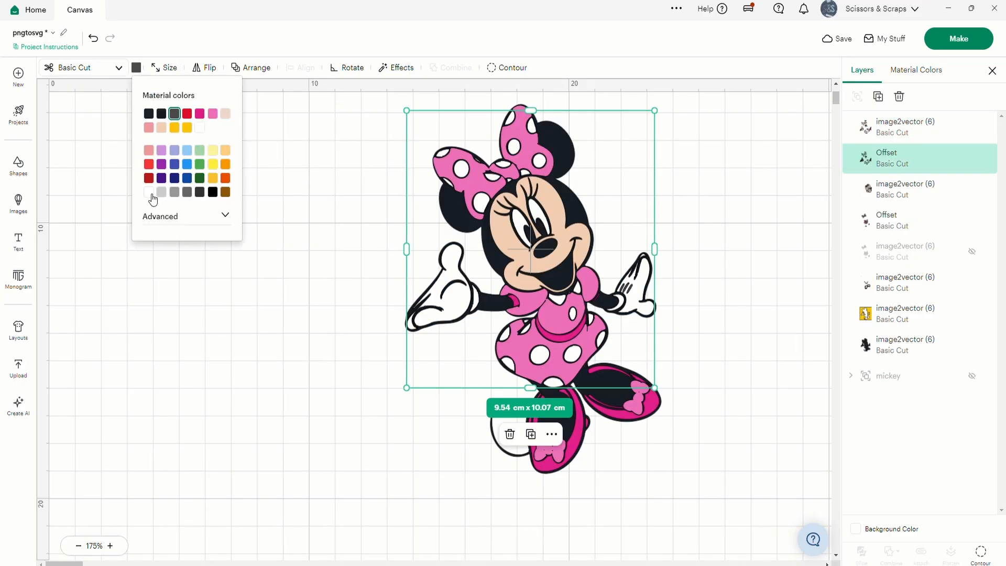
{"action": "left_click", "coordinate": [149, 193]}
{"action": "left_click_drag", "start_coordinate": [900, 153], "coordinate": [900, 122]}
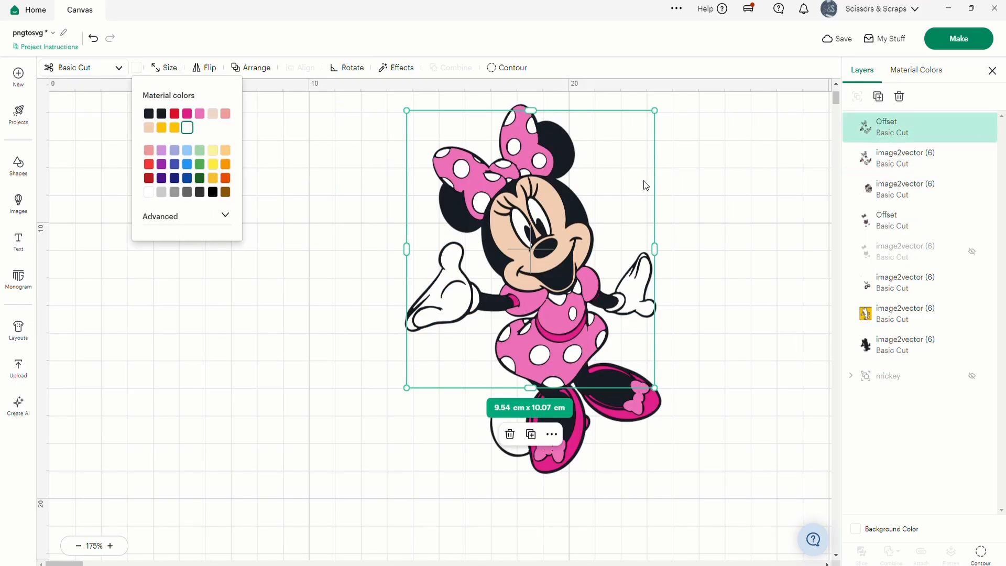
{"action": "left_click", "coordinate": [972, 157]}
Step: Try to offset the skin-tone face layer and give the offset a matching skin colour
{"action": "left_click", "coordinate": [395, 67]}
{"action": "left_click", "coordinate": [388, 99]}
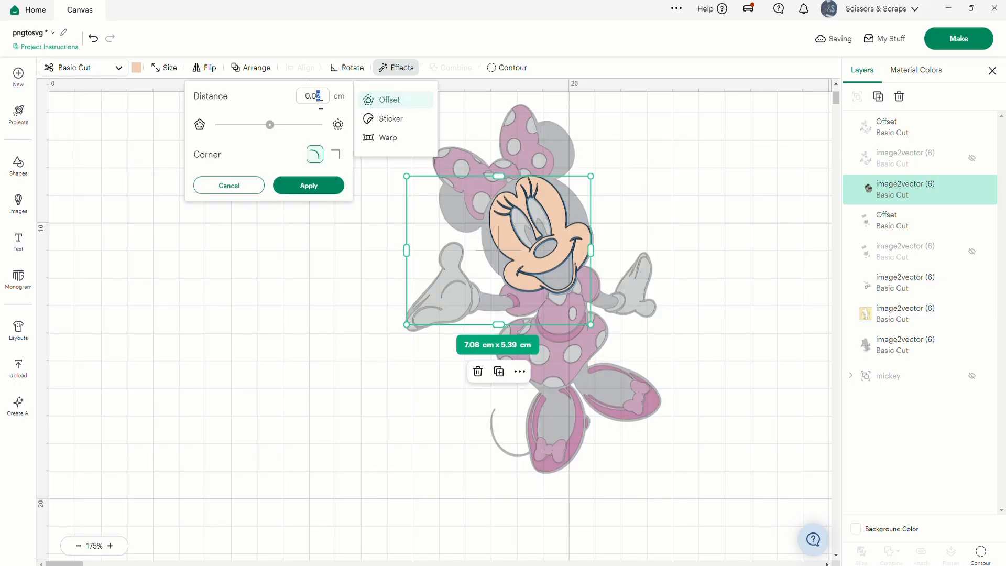
{"action": "left_click", "coordinate": [308, 185]}
{"action": "left_click", "coordinate": [136, 67]}
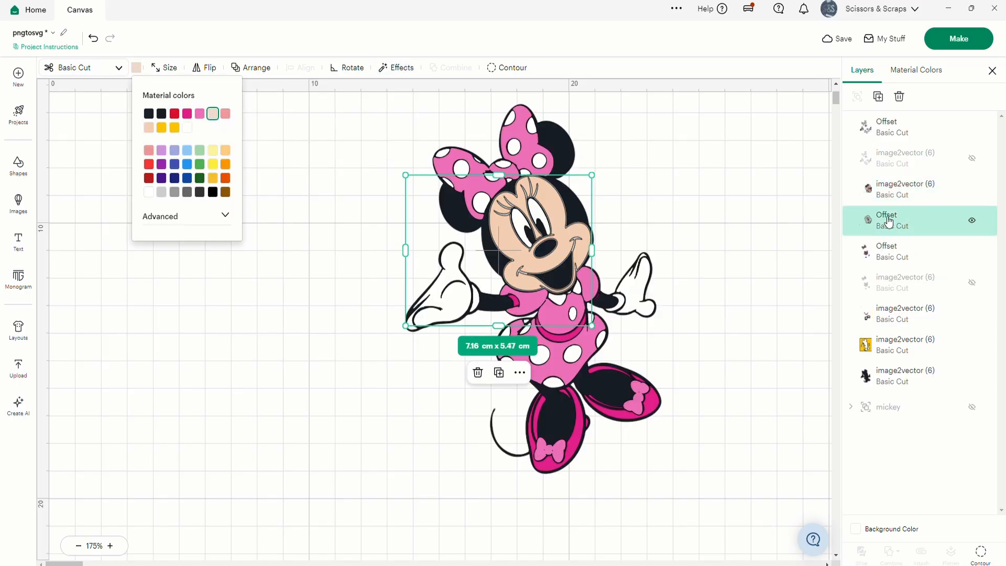
{"action": "left_click_drag", "start_coordinate": [888, 221], "coordinate": [888, 183]}
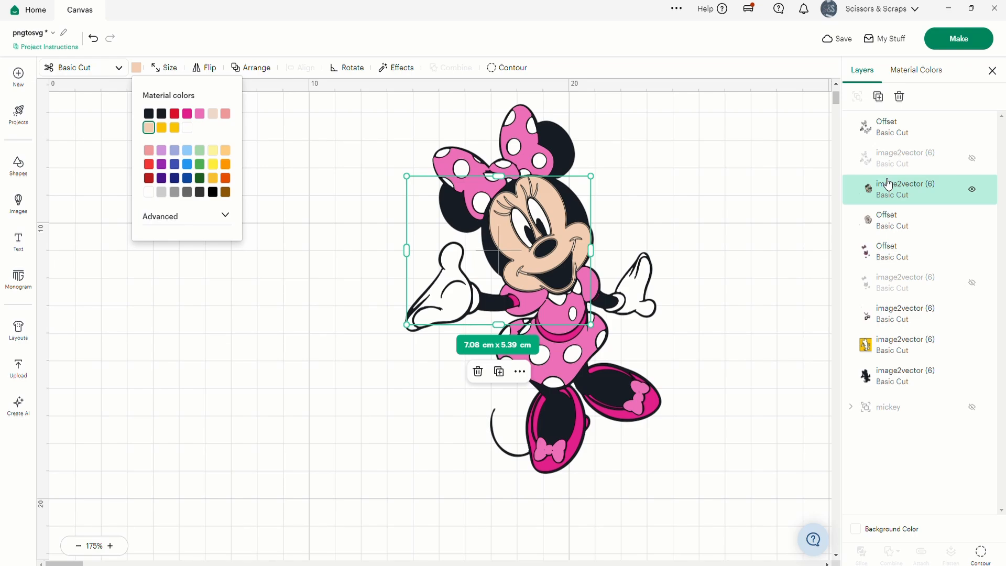
{"action": "left_click", "coordinate": [894, 230]}
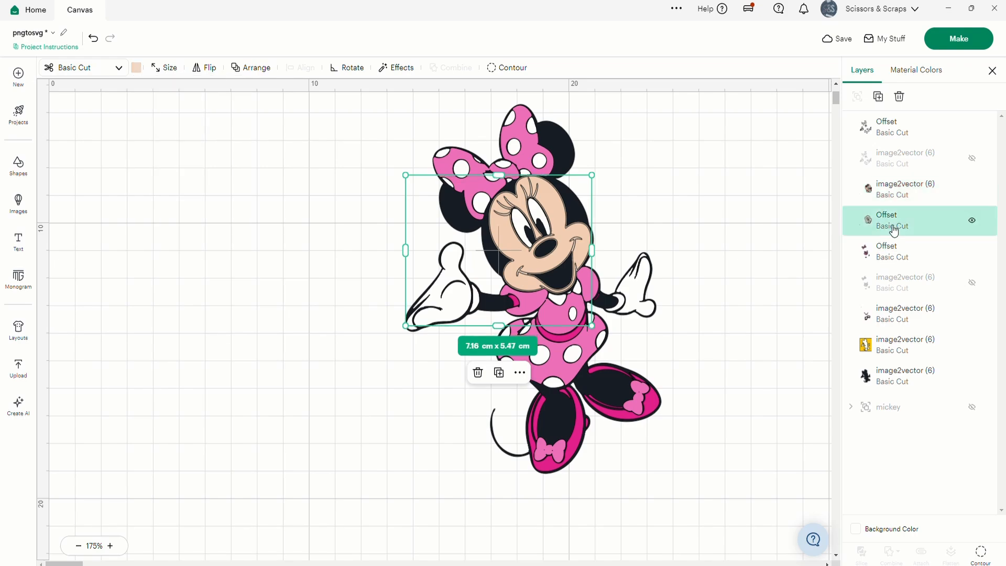
Step: Offset the face layer by 0.02 cm, colour the offset skin tone, and stack it above the hidden original
{"action": "left_click", "coordinate": [397, 67]}
{"action": "left_click", "coordinate": [389, 99]}
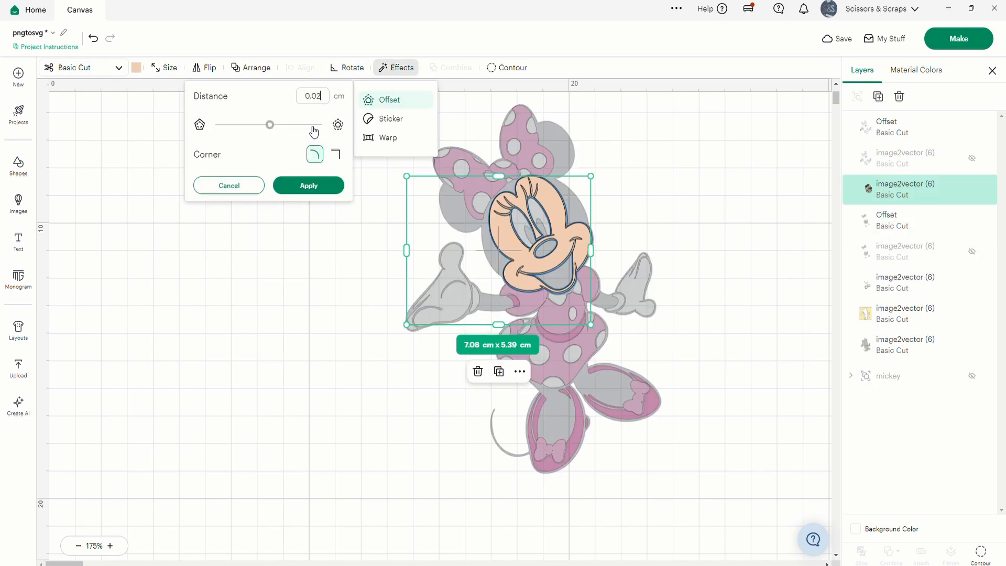
{"action": "left_click", "coordinate": [308, 186]}
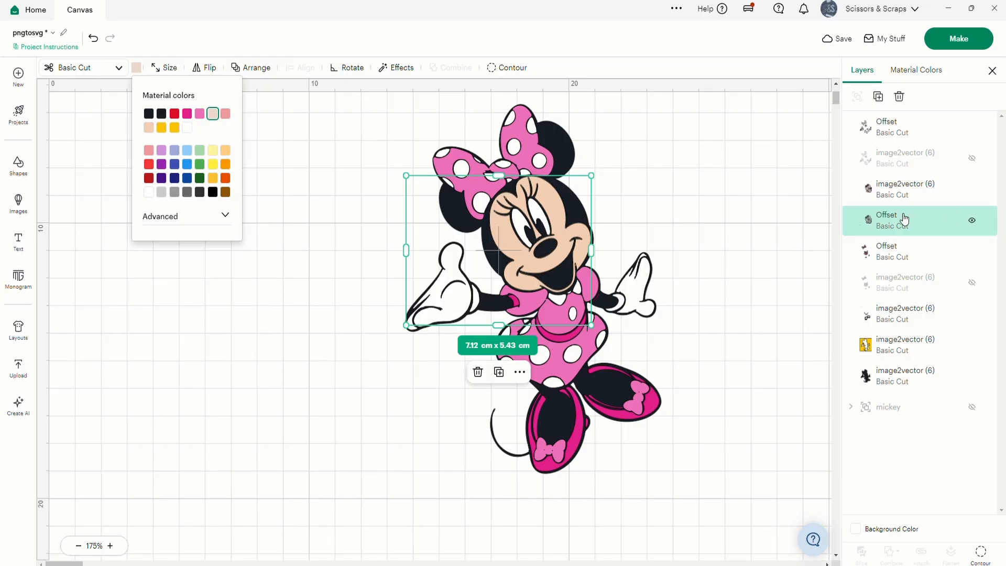
{"action": "left_click_drag", "start_coordinate": [905, 219], "coordinate": [888, 189]}
{"action": "left_click", "coordinate": [972, 220]}
Step: Try to offset the dark pink layer by 0.04 cm, and delete that offset
{"action": "left_click", "coordinate": [939, 316]}
{"action": "left_click", "coordinate": [397, 67]}
{"action": "left_click", "coordinate": [398, 101]}
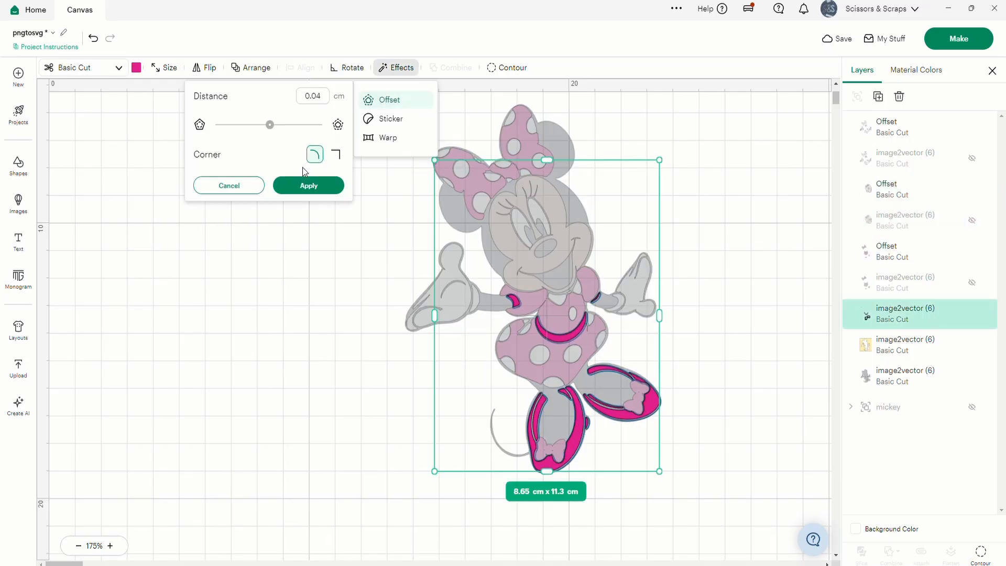
{"action": "left_click", "coordinate": [309, 186]}
{"action": "left_click", "coordinate": [911, 313]}
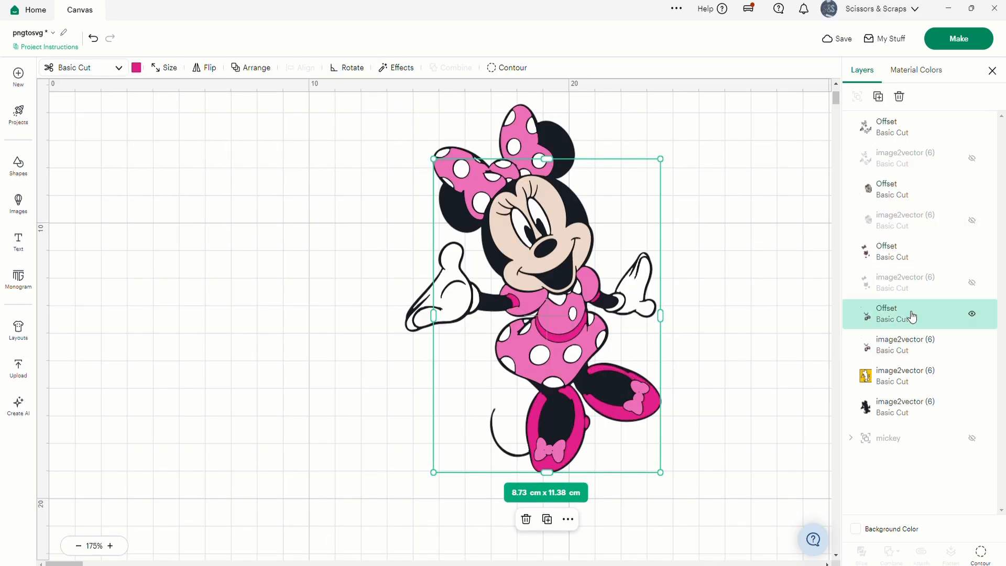
{"action": "key", "text": "Delete"}
Step: Offset the dark pink layer by 0.02 cm, colour the offset dark pink, and stack it above the hidden original
{"action": "left_click", "coordinate": [911, 314]}
{"action": "left_click", "coordinate": [397, 67]}
{"action": "left_click", "coordinate": [397, 100]}
{"action": "left_click", "coordinate": [317, 97]}
{"action": "key", "text": "BackSpace"}
{"action": "type", "text": "2"}
{"action": "left_click", "coordinate": [199, 114]}
{"action": "left_click_drag", "start_coordinate": [910, 345], "coordinate": [948, 256]}
{"action": "left_click", "coordinate": [972, 345]}
Step: Delete the yellow background layer and the existing offset of the light pink layer
{"action": "left_click", "coordinate": [941, 376]}
{"action": "key", "text": "Delete"}
{"action": "left_click", "coordinate": [942, 379]}
{"action": "left_click", "coordinate": [935, 254]}
{"action": "key", "text": "Delete"}
Step: Create a new offset of the light pink layer, colour it light pink, and hide the original layer
{"action": "left_click", "coordinate": [396, 68]}
{"action": "left_click", "coordinate": [388, 95]}
{"action": "left_click", "coordinate": [304, 180]}
{"action": "left_click", "coordinate": [136, 68]}
{"action": "left_click", "coordinate": [198, 113]}
{"action": "left_click", "coordinate": [972, 282]}
Step: Check the layers in the mickey group and send the project to mat preparation
{"action": "left_click", "coordinate": [698, 294]}
{"action": "left_click", "coordinate": [443, 191]}
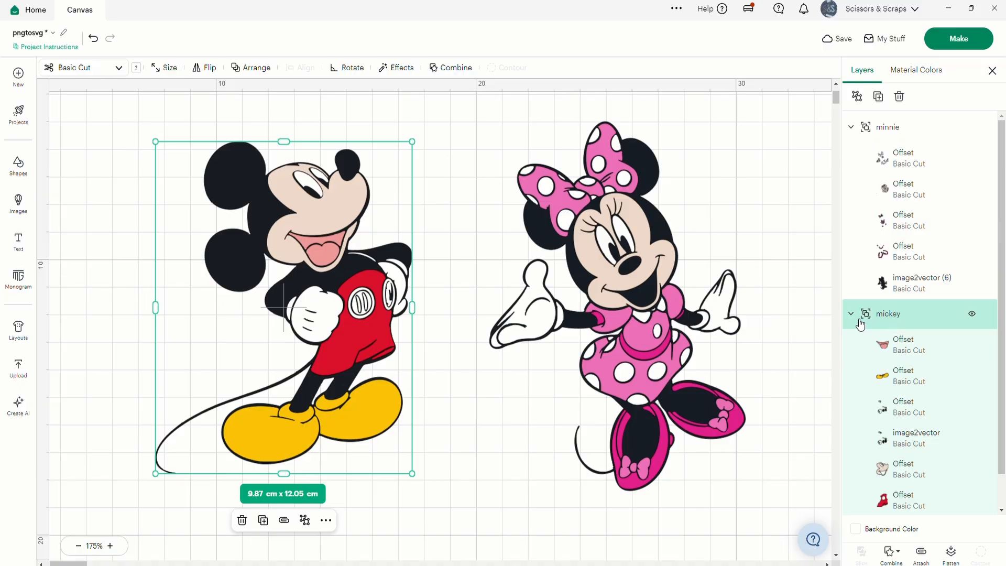
{"action": "scroll", "coordinate": [870, 340], "scroll_direction": "down", "scroll_amount": 1}
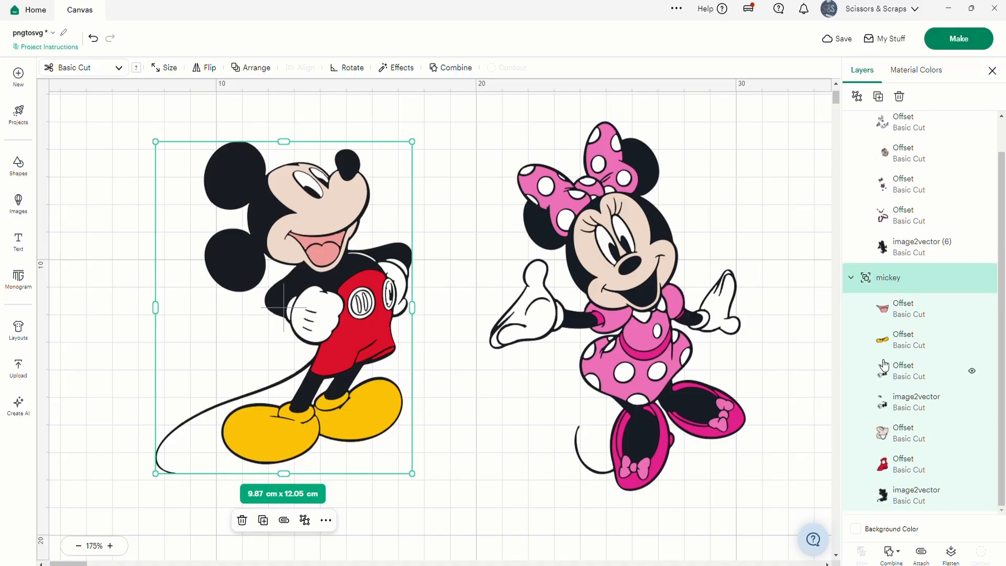
{"action": "left_click", "coordinate": [964, 42]}
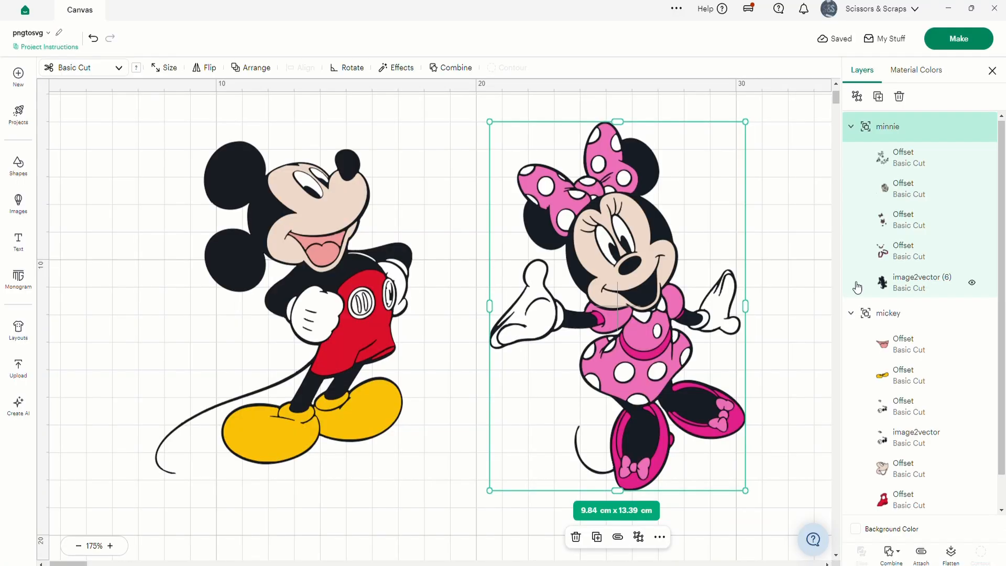
Step: Duplicate Minnie's black silhouette layer and use Contour to reduce the copy to the mouth shapes
{"action": "left_click", "coordinate": [902, 283]}
{"action": "key", "text": "ctrl+v"}
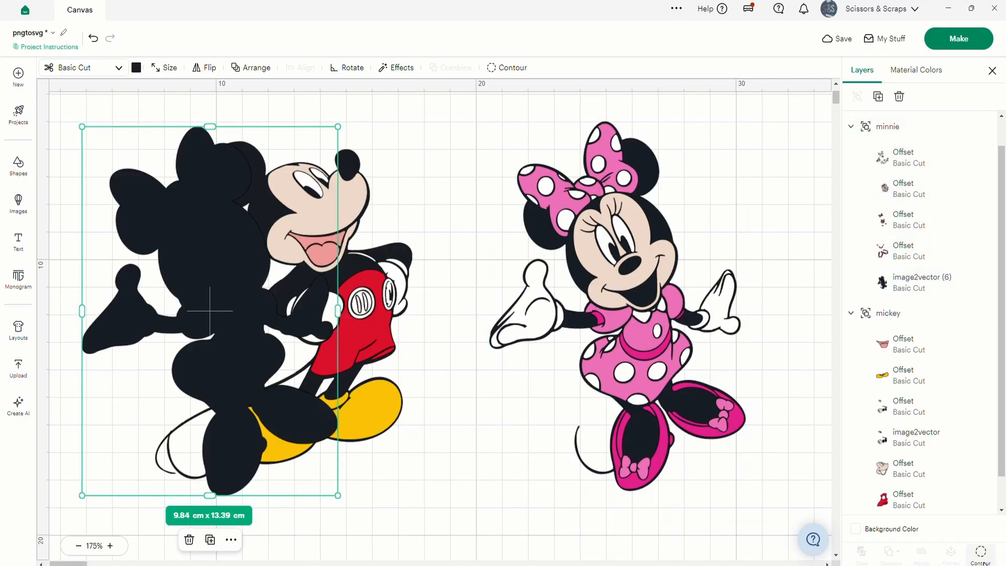
{"action": "left_click", "coordinate": [981, 555]}
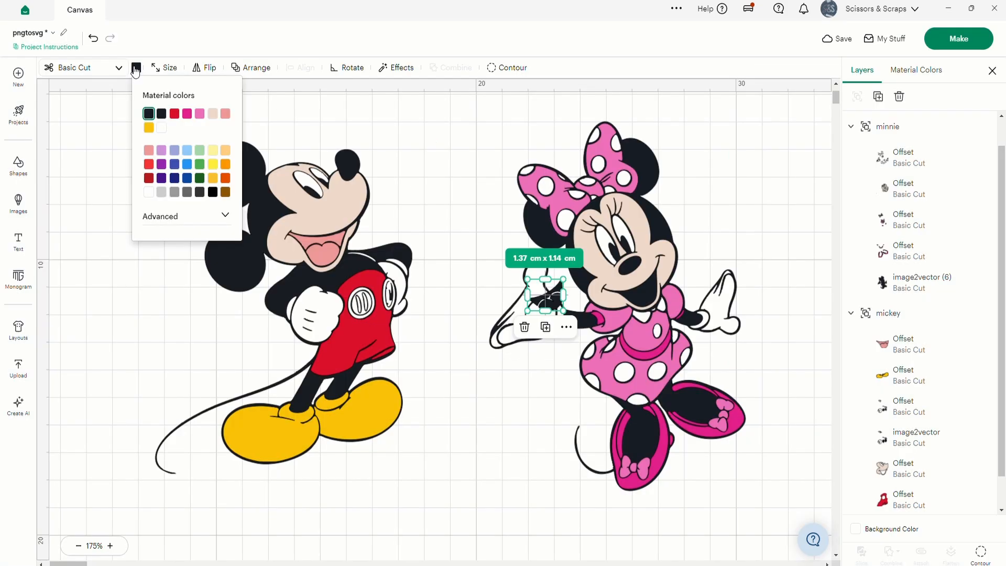
Step: Offset the mouth piece, colour the offset salmon pink, and move it onto Minnie's mouth
{"action": "left_click", "coordinate": [397, 67]}
{"action": "left_click", "coordinate": [404, 100]}
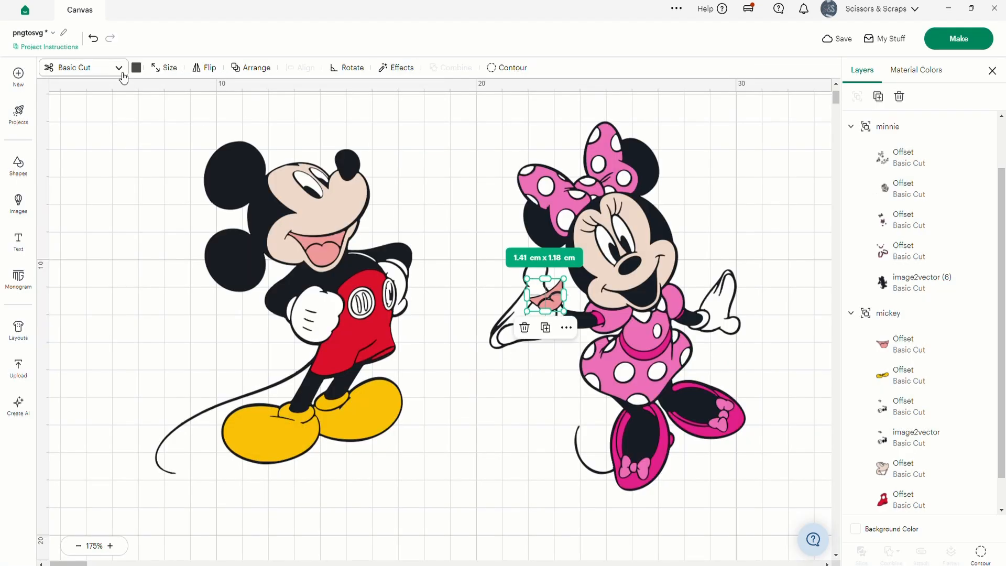
{"action": "left_click", "coordinate": [136, 68]}
{"action": "left_click", "coordinate": [151, 129]}
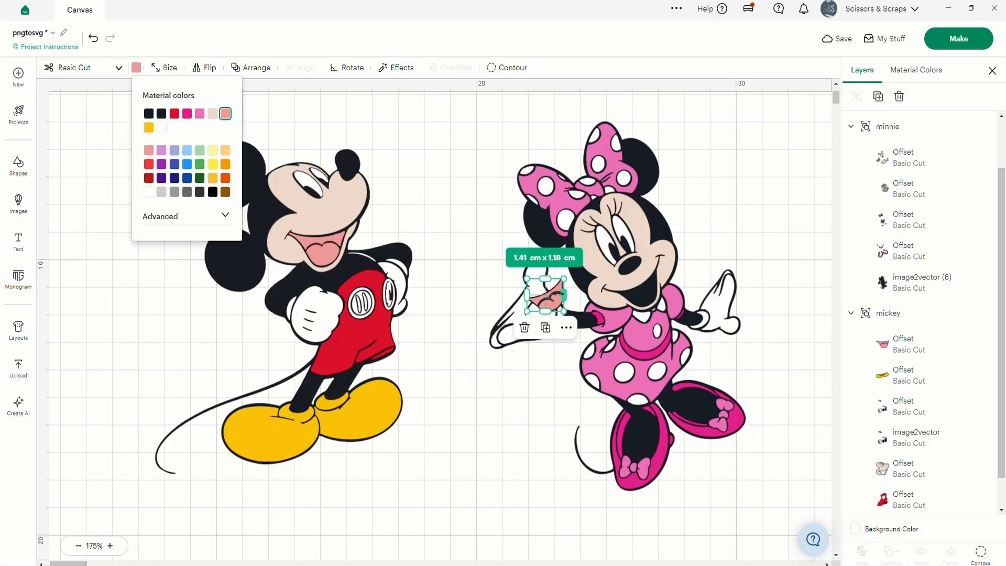
{"action": "left_click", "coordinate": [553, 300]}
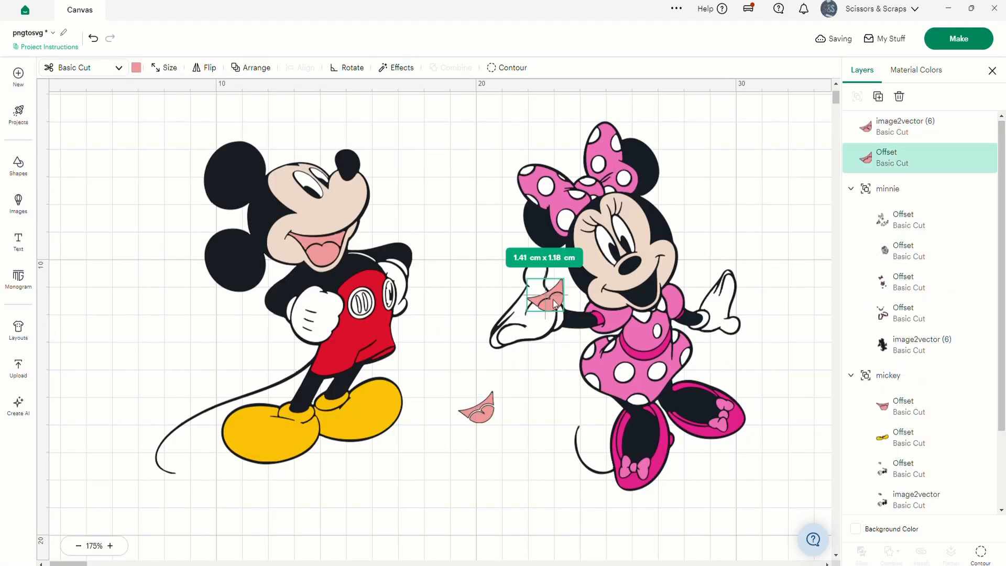
{"action": "left_click_drag", "start_coordinate": [553, 300], "coordinate": [645, 295]}
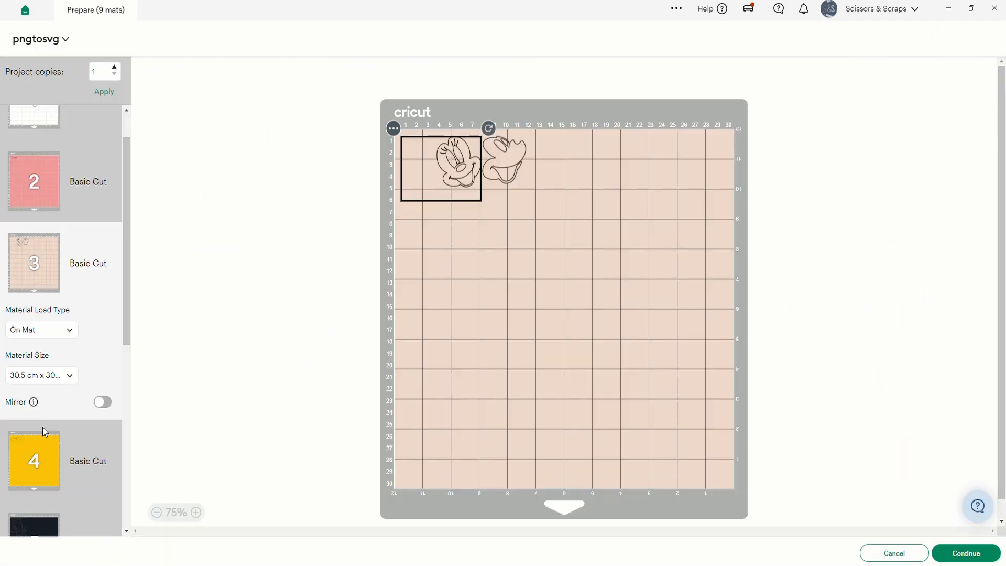
Step: Check the face pieces on beige mat 3 and use Contour to remove the stray speck from Minnie's face offset
{"action": "left_click", "coordinate": [525, 289]}
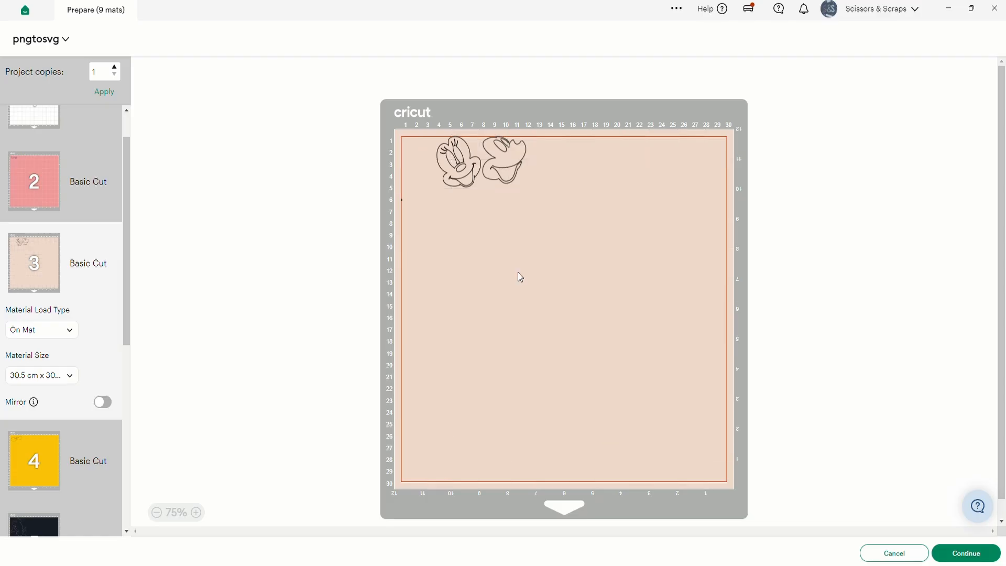
{"action": "left_click_drag", "start_coordinate": [457, 176], "coordinate": [435, 157]}
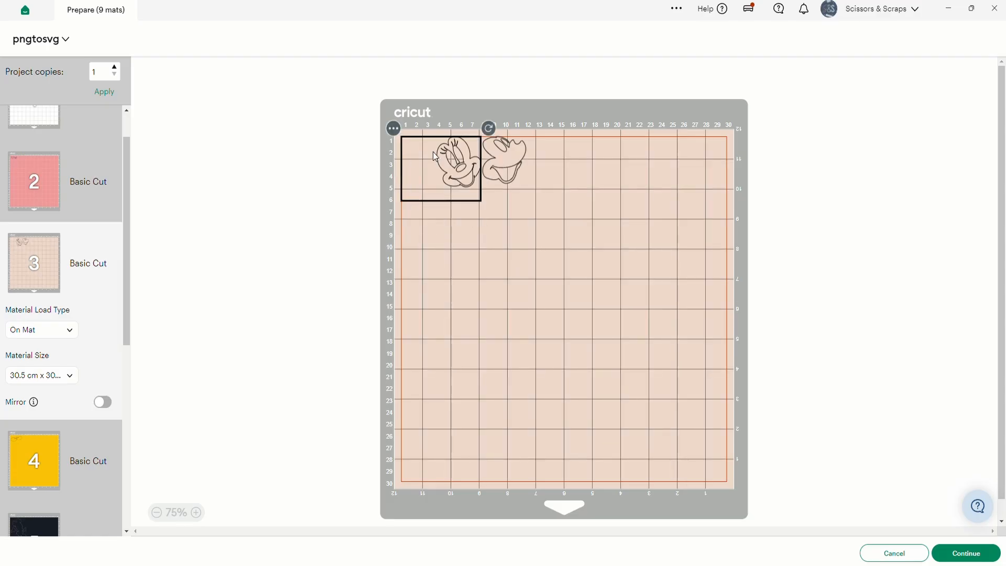
{"action": "scroll", "coordinate": [82, 373], "scroll_direction": "down", "scroll_amount": 5}
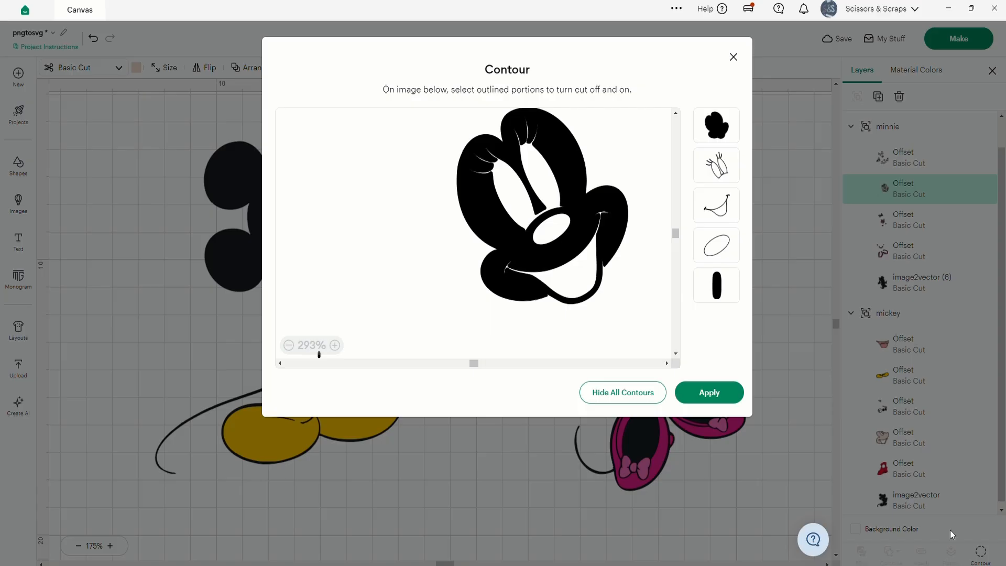
{"action": "scroll", "coordinate": [356, 325], "scroll_direction": "down", "scroll_amount": 3}
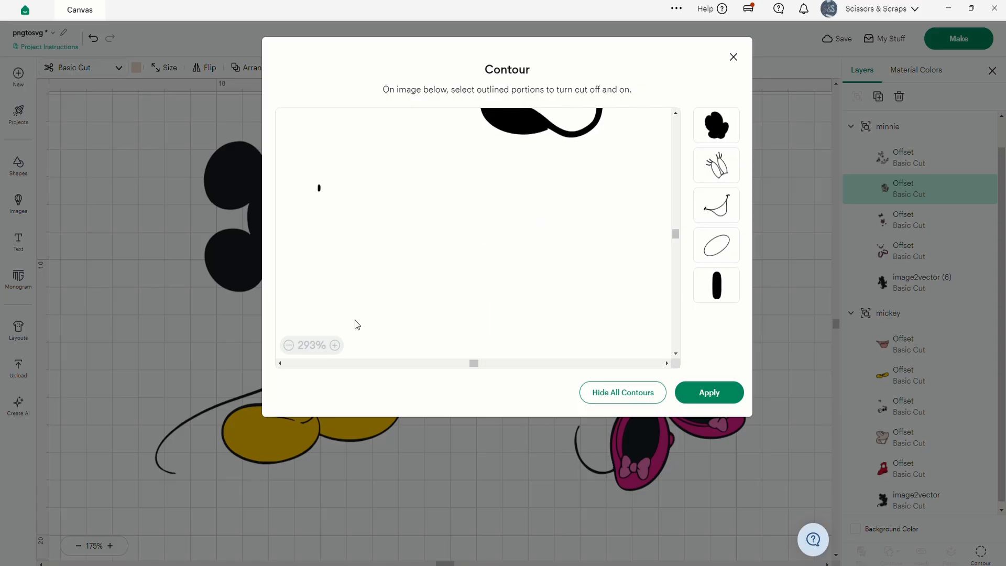
{"action": "left_click", "coordinate": [713, 396]}
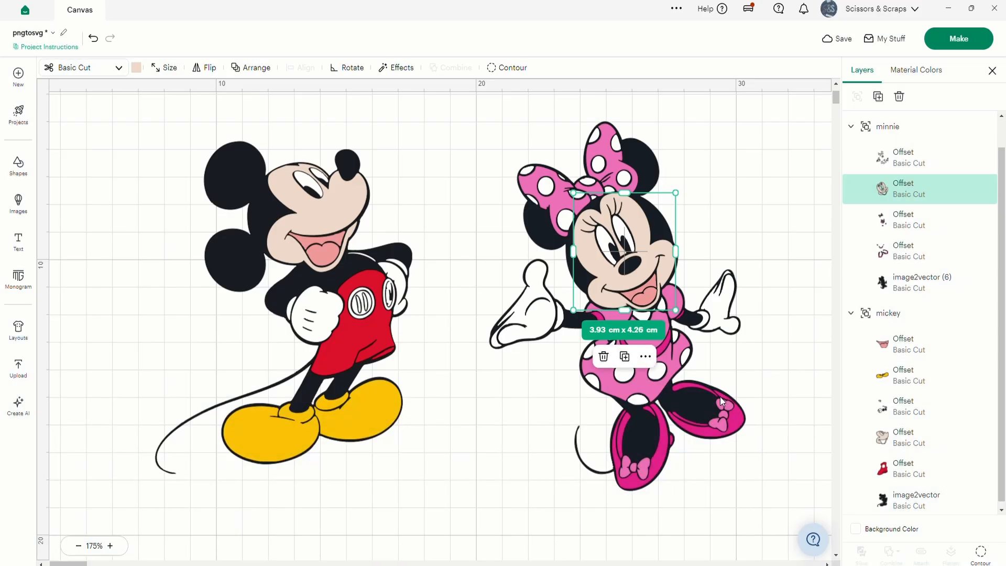
{"action": "left_click", "coordinate": [766, 363]}
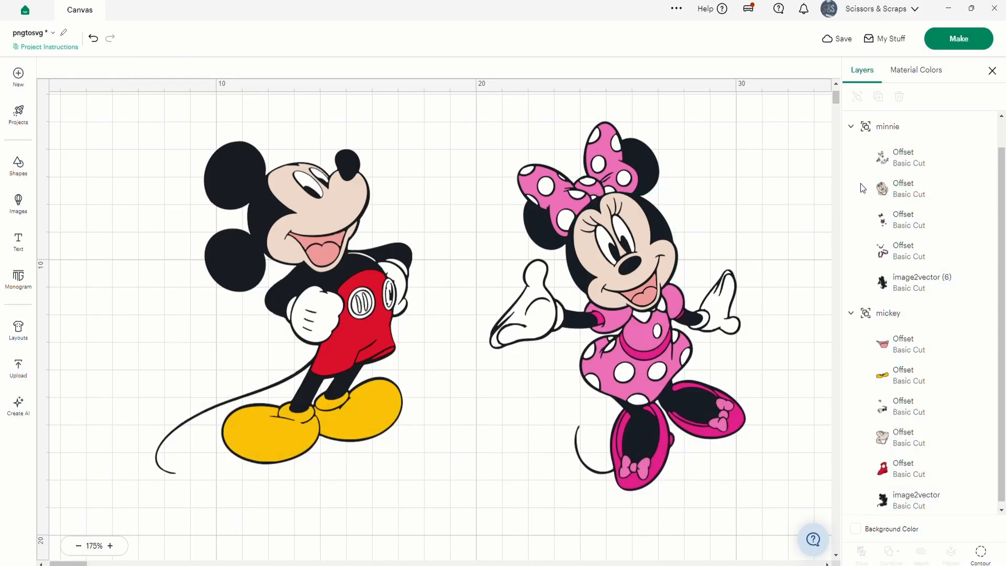
Step: Send the project to mat preparation, move Mickey's black silhouette from mat 6 to mat 5, and place it beside Minnie's silhouette
{"action": "left_click", "coordinate": [959, 39]}
{"action": "scroll", "coordinate": [43, 416], "scroll_direction": "down", "scroll_amount": 3}
{"action": "scroll", "coordinate": [46, 338], "scroll_direction": "up", "scroll_amount": 1}
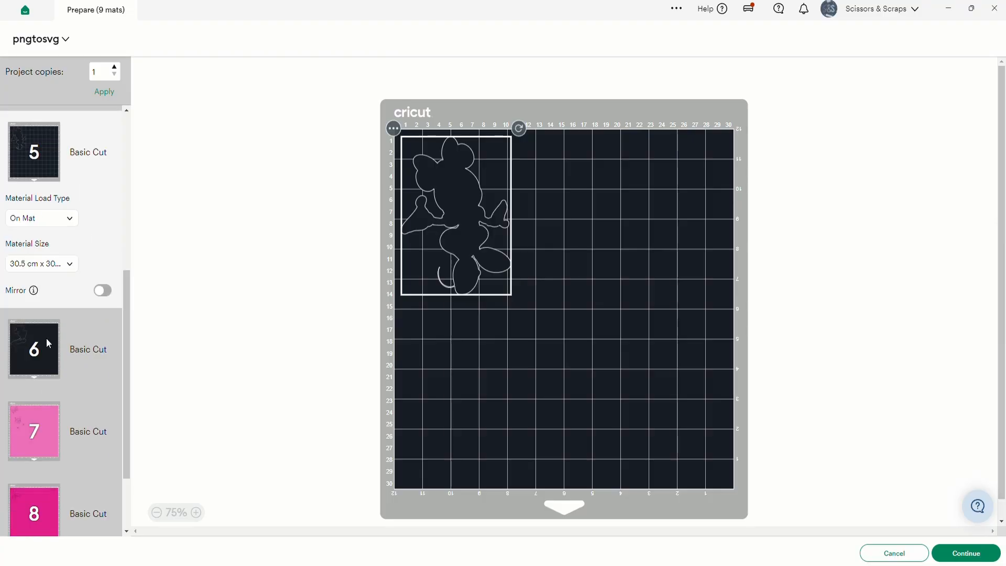
{"action": "left_click", "coordinate": [44, 317]}
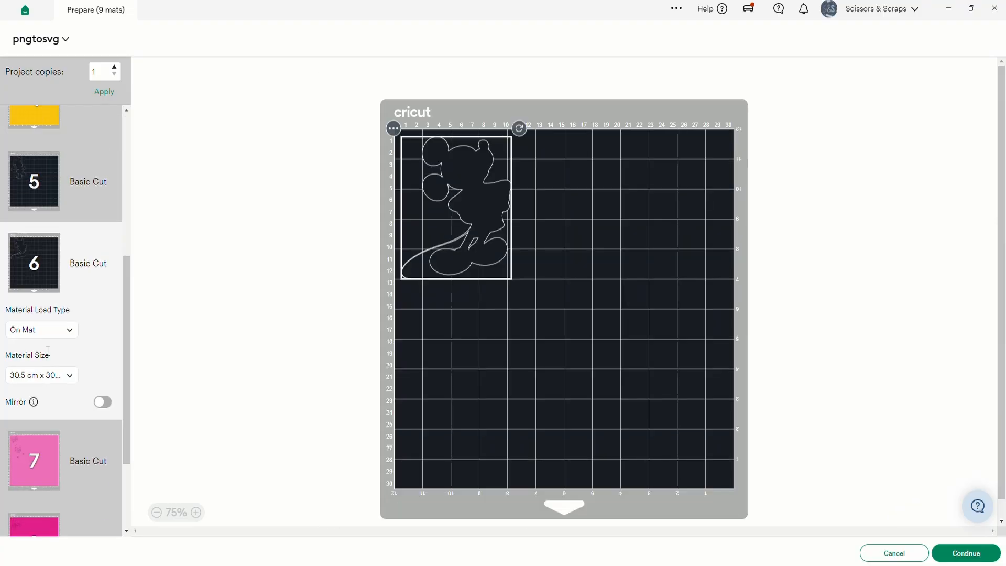
{"action": "left_click", "coordinate": [393, 128]}
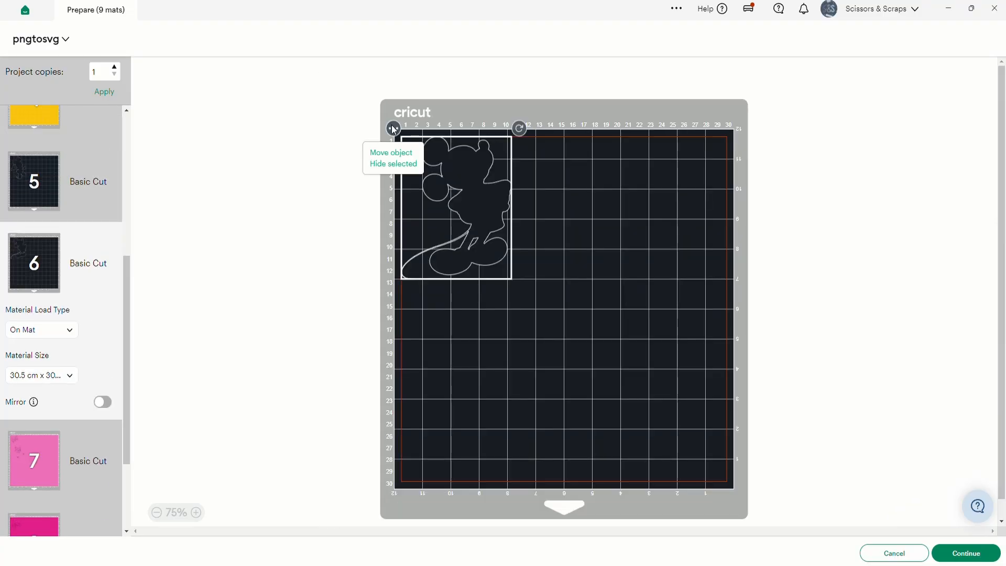
{"action": "left_click", "coordinate": [401, 157]}
{"action": "left_click", "coordinate": [608, 157]}
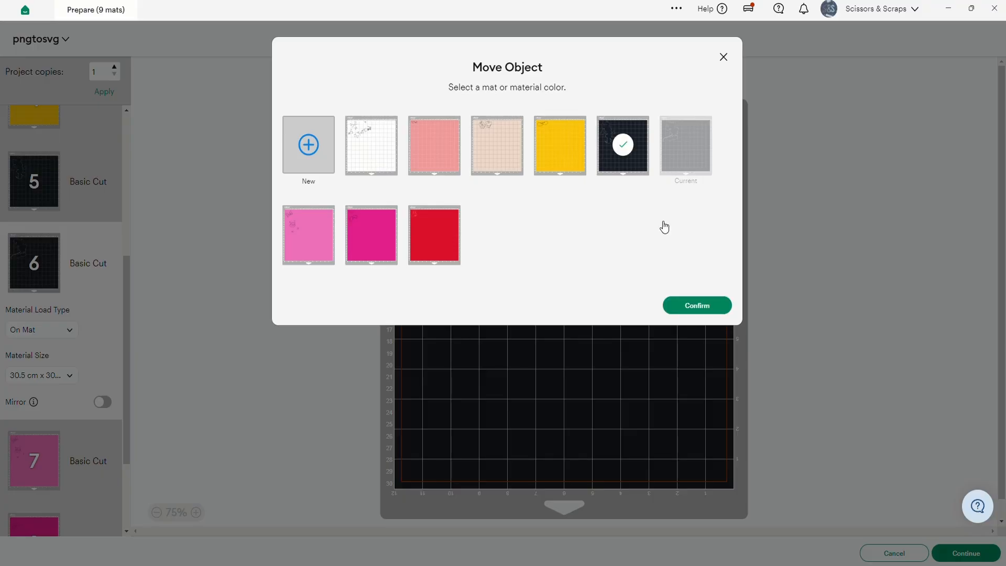
{"action": "left_click", "coordinate": [725, 304]}
{"action": "left_click_drag", "start_coordinate": [486, 239], "coordinate": [592, 227]}
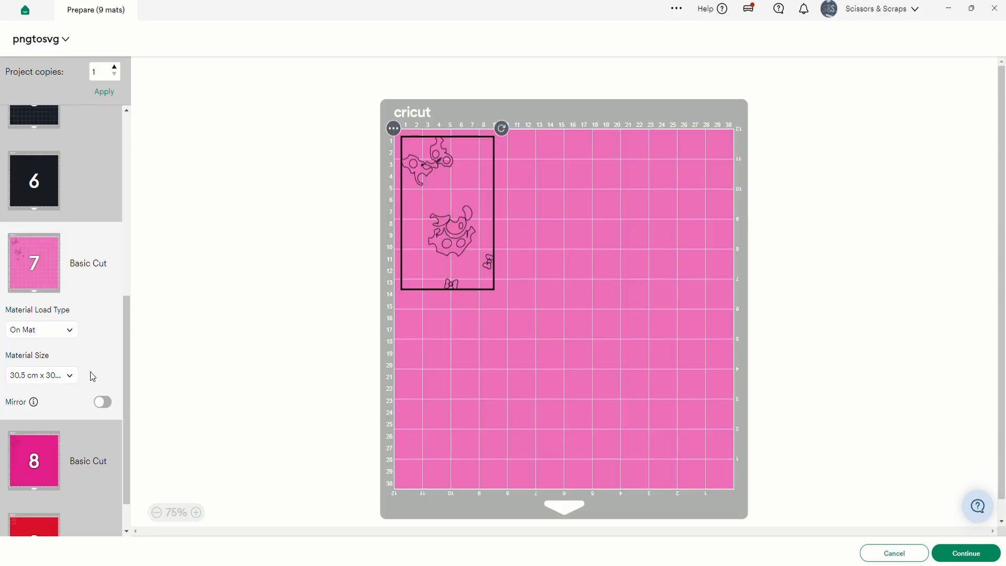
Step: Check the magenta and red mats, and on white mat 1 move Mickey's white pieces away from Minnie's
{"action": "scroll", "coordinate": [90, 372], "scroll_direction": "down", "scroll_amount": 1}
{"action": "left_click", "coordinate": [43, 392]}
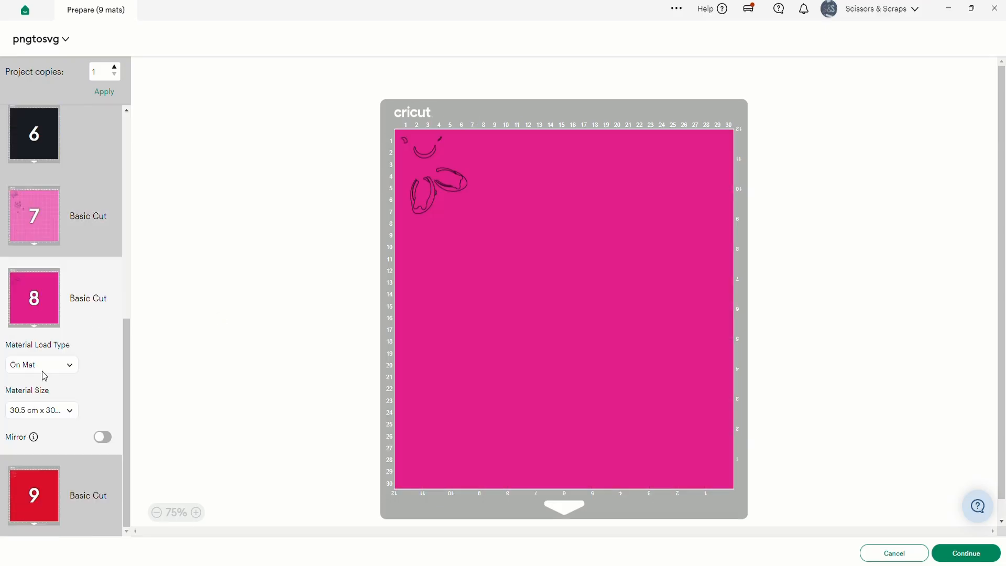
{"action": "left_click", "coordinate": [45, 498]}
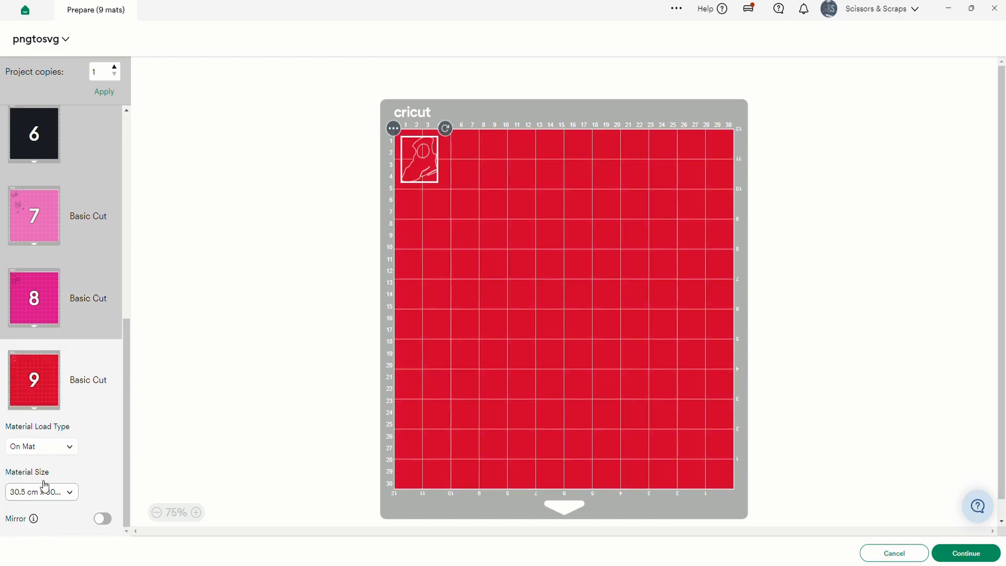
{"action": "scroll", "coordinate": [44, 416], "scroll_direction": "up", "scroll_amount": 8}
{"action": "left_click", "coordinate": [34, 147]}
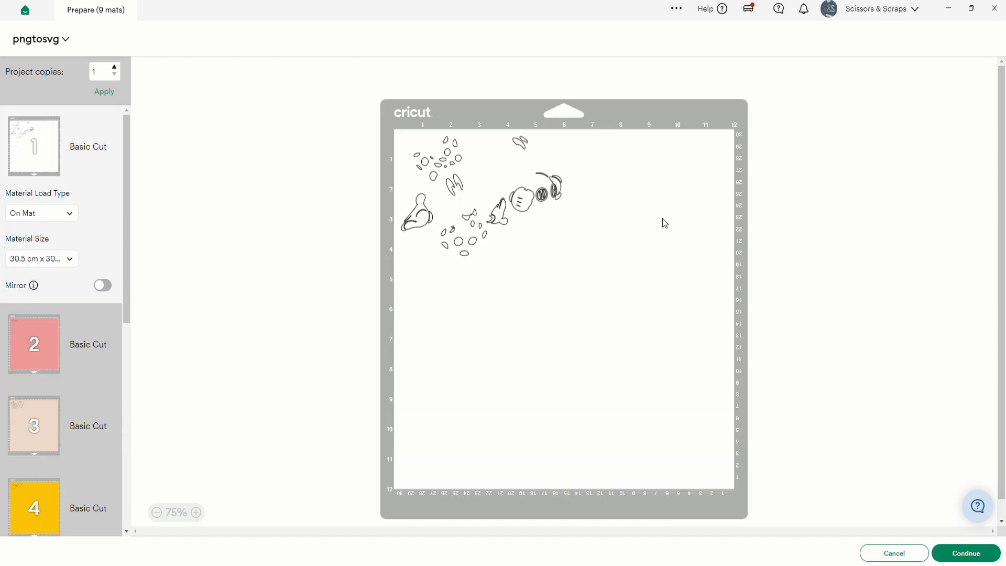
{"action": "left_click_drag", "start_coordinate": [532, 175], "coordinate": [587, 173]}
Step: Check the salmon, beige and yellow mats and move Minnie's black silhouette from mat 5 to mat 6
{"action": "left_click", "coordinate": [54, 340]}
{"action": "left_click", "coordinate": [39, 414]}
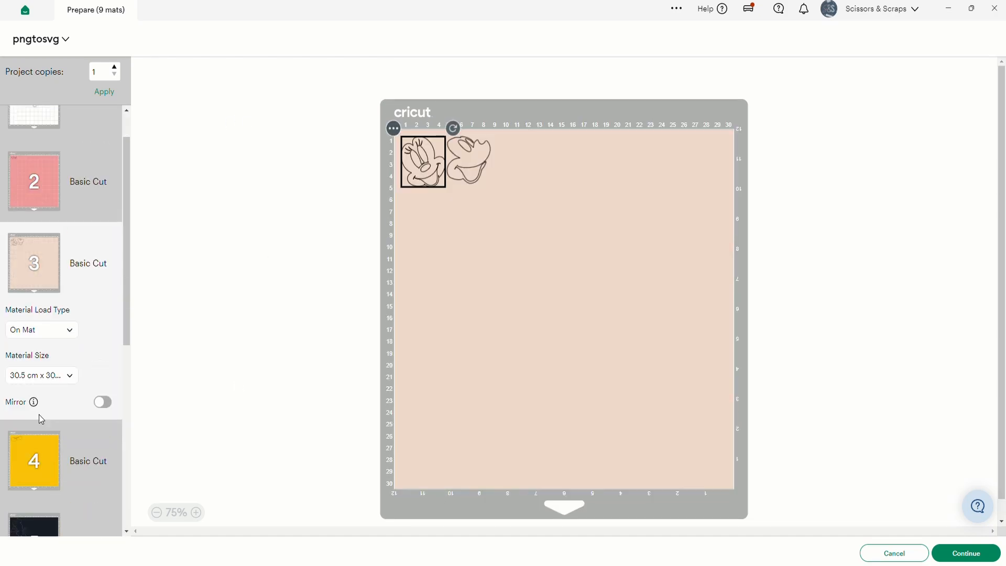
{"action": "left_click", "coordinate": [39, 414]}
{"action": "left_click", "coordinate": [37, 461]}
{"action": "left_click", "coordinate": [395, 126]}
{"action": "left_click", "coordinate": [682, 147]}
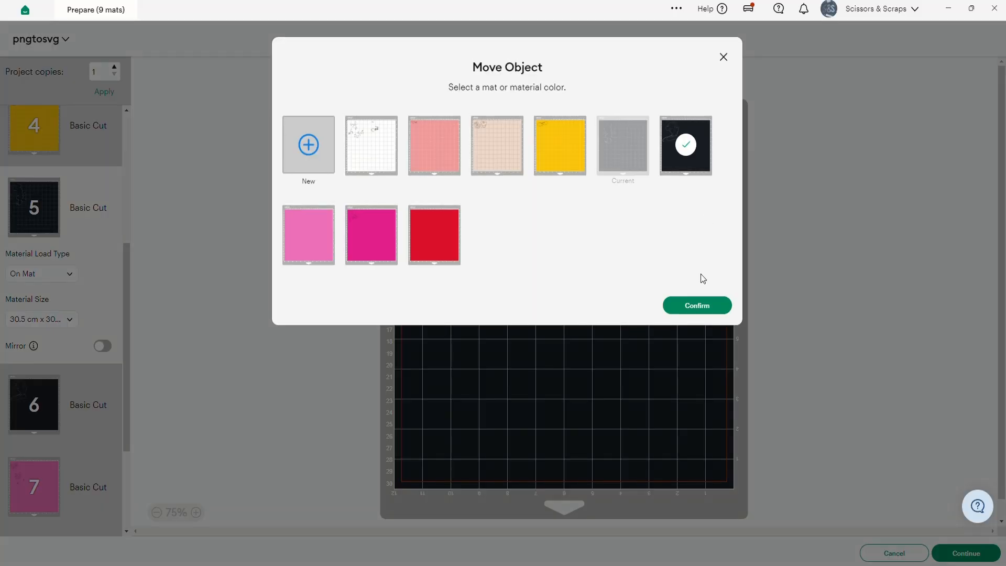
{"action": "left_click", "coordinate": [696, 303]}
Step: Review the cut pieces on magenta mat 8 and red mat 9
{"action": "scroll", "coordinate": [70, 286], "scroll_direction": "down", "scroll_amount": 3}
{"action": "left_click", "coordinate": [33, 343]}
{"action": "left_click", "coordinate": [33, 469]}
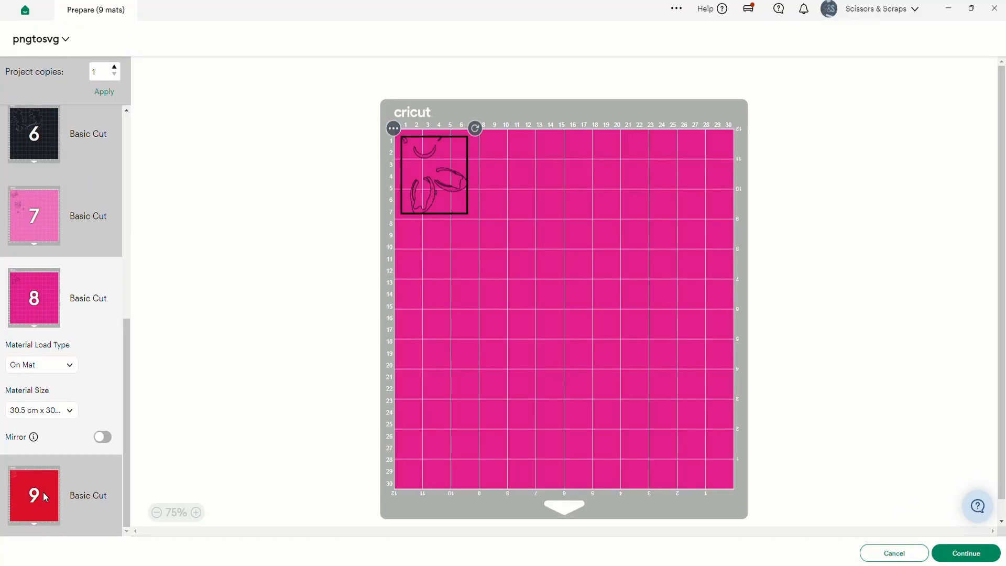